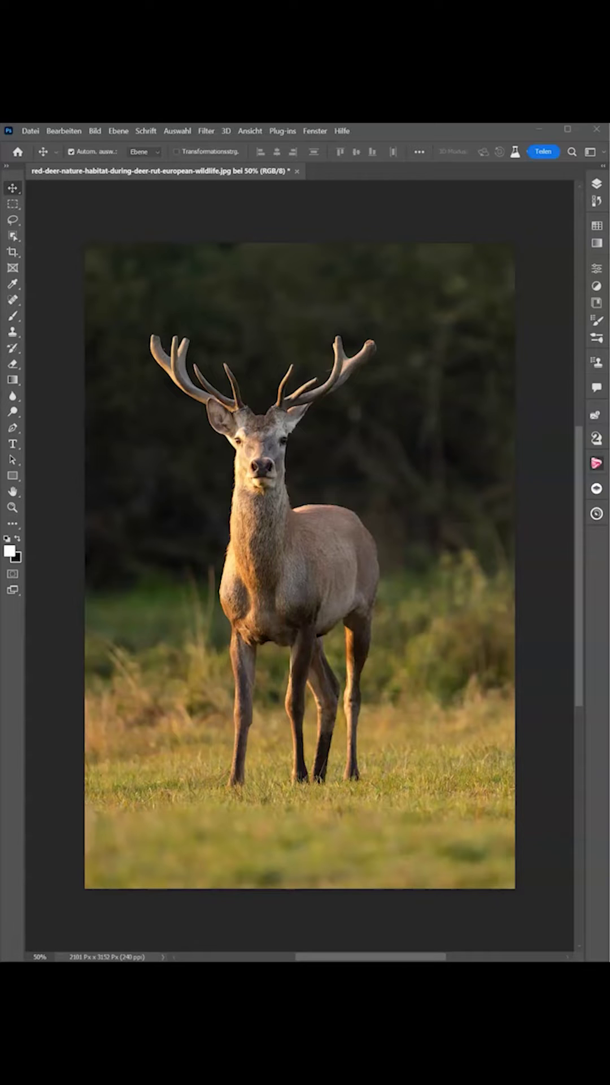
Step: Box-select the red deer with the Object Selection tool, antlers and legs included
left_click(36, 932)
left_click(31, 927)
left_click(13, 236)
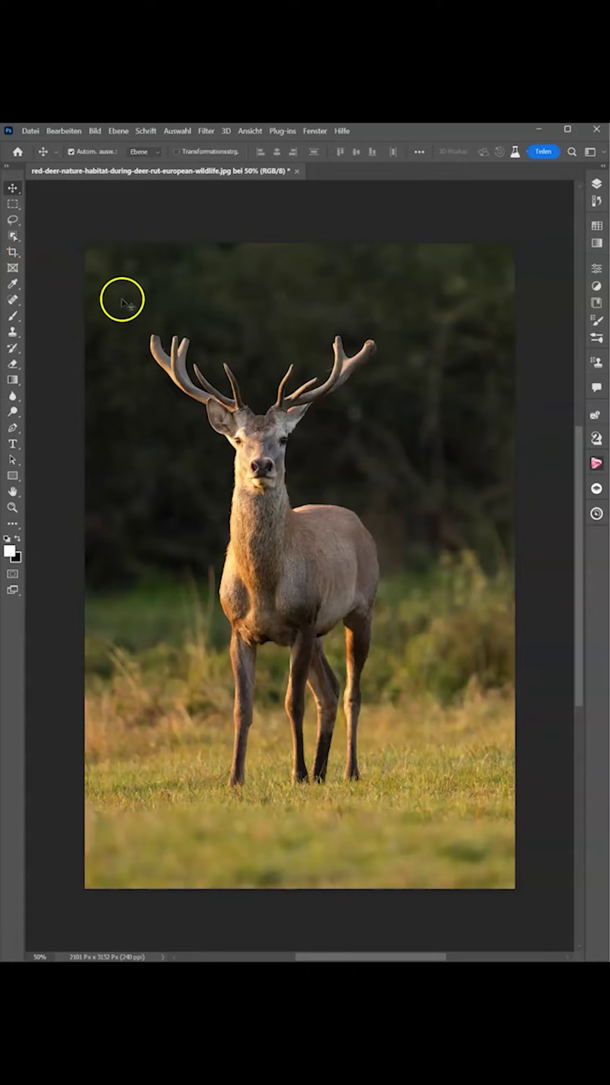
left_click(13, 235)
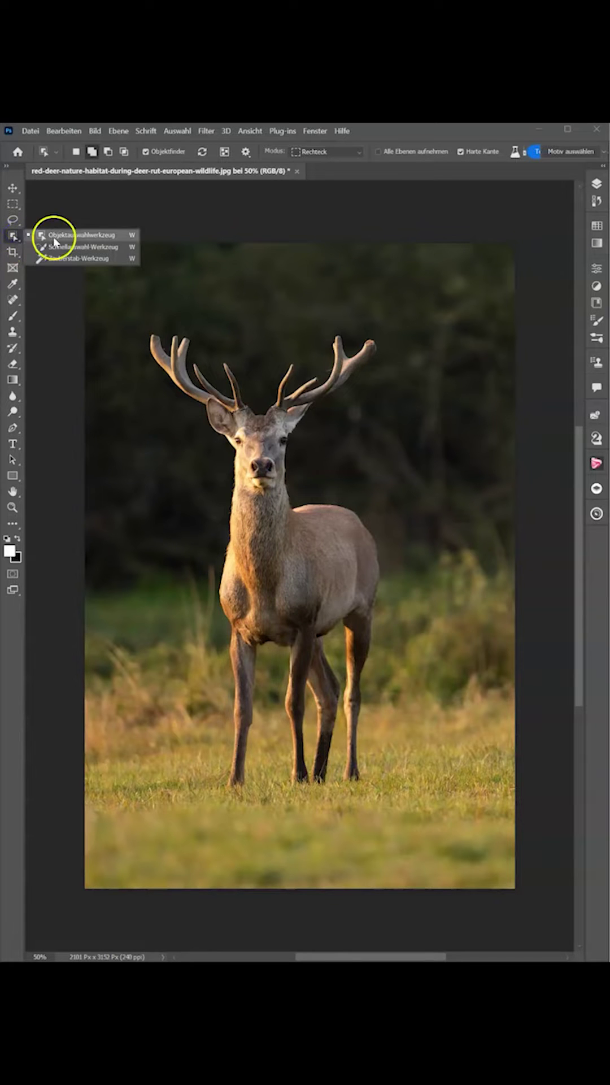
left_click_drag(124, 289, 463, 837)
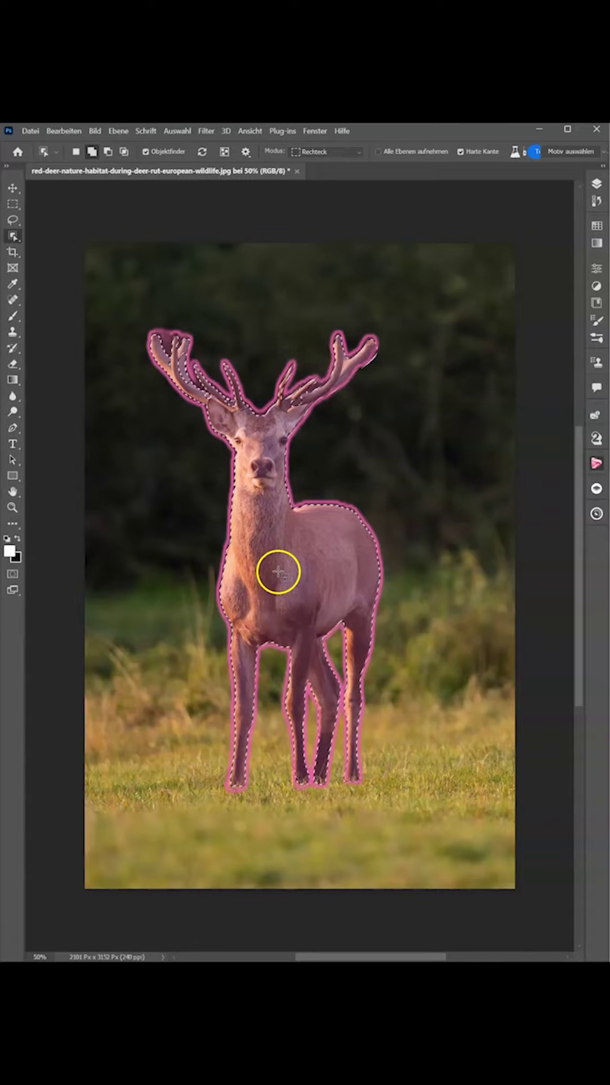
left_click(278, 572)
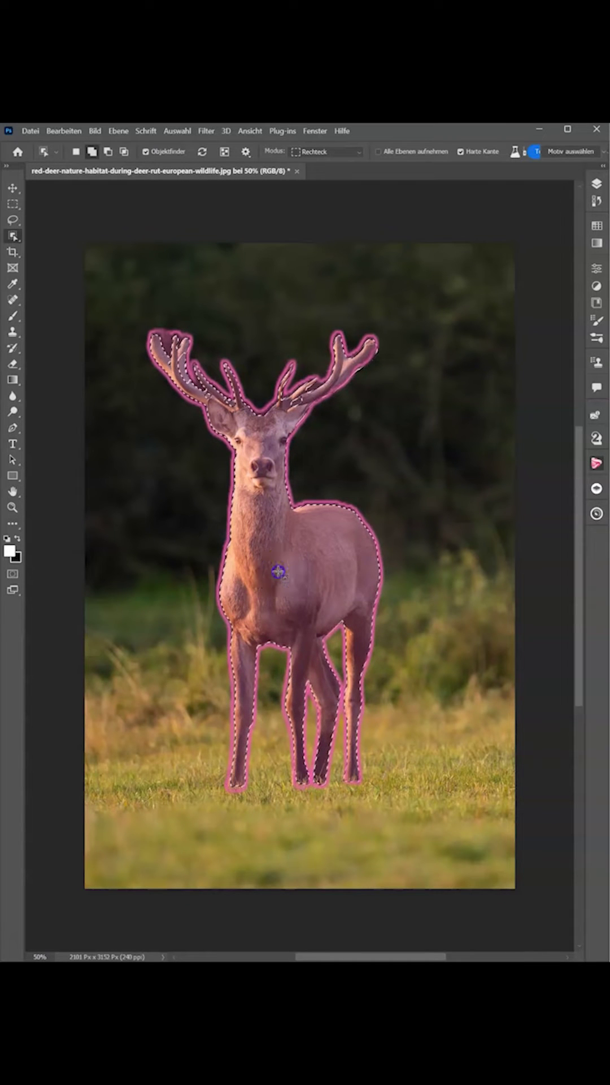
left_click(276, 534)
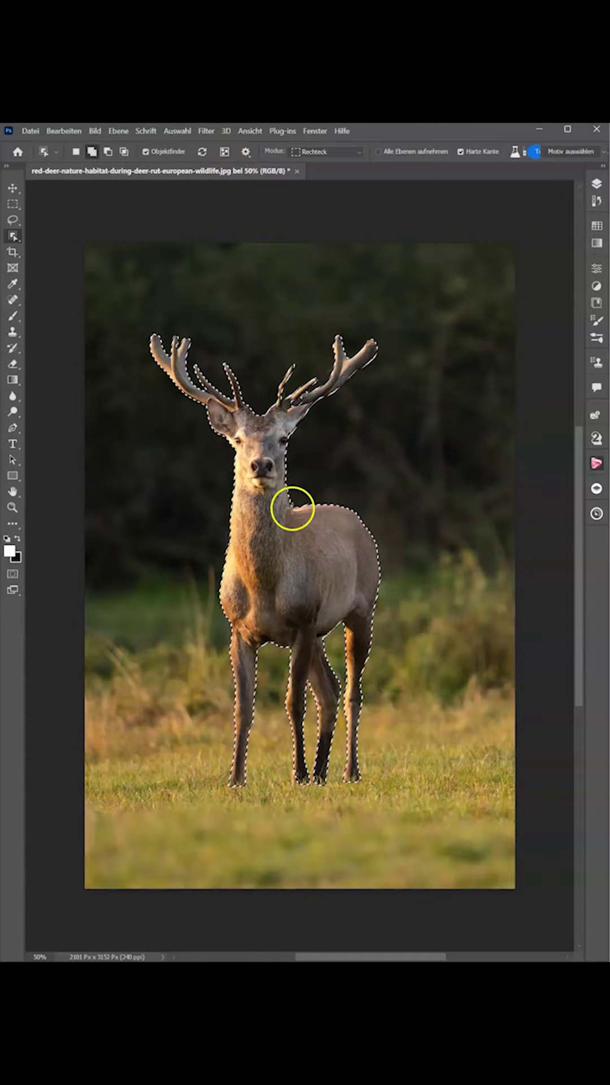
Step: Erase the deer with Auswahl löschen und ausfüllen (Delete and Fill Selection)
right_click(286, 541)
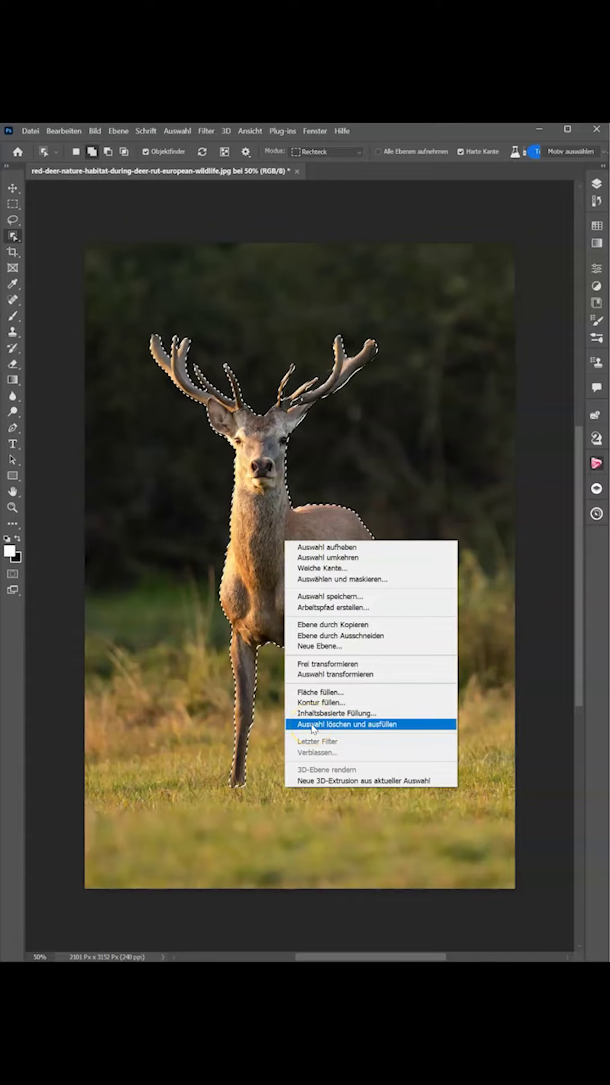
left_click(312, 725)
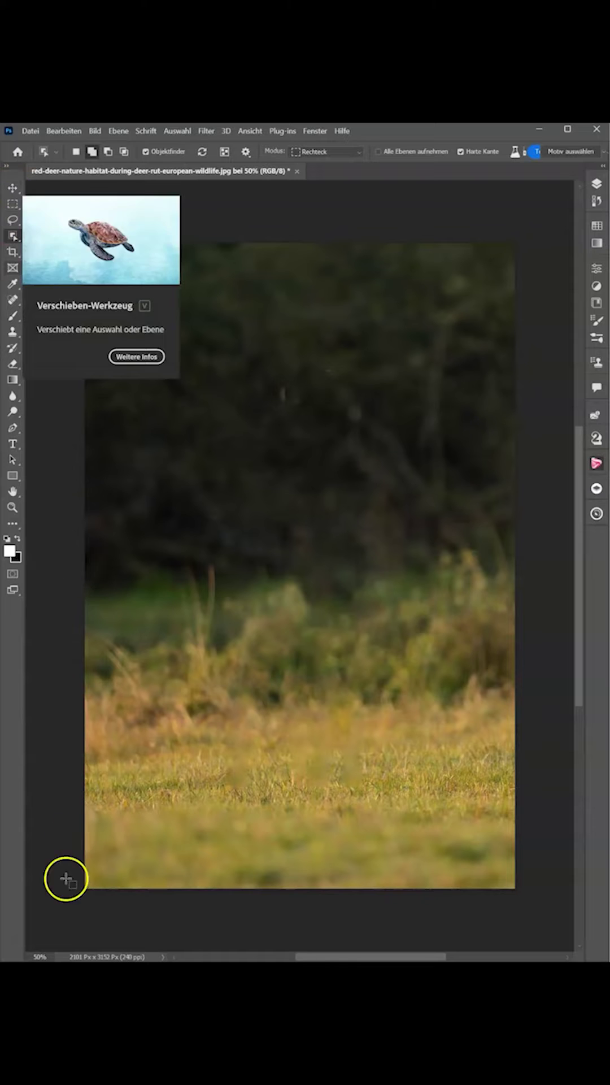
Step: Revert to the original photo, reselect the deer, and start Bearbeiten > Inhaltsbasierte Füllung
left_click(269, 615)
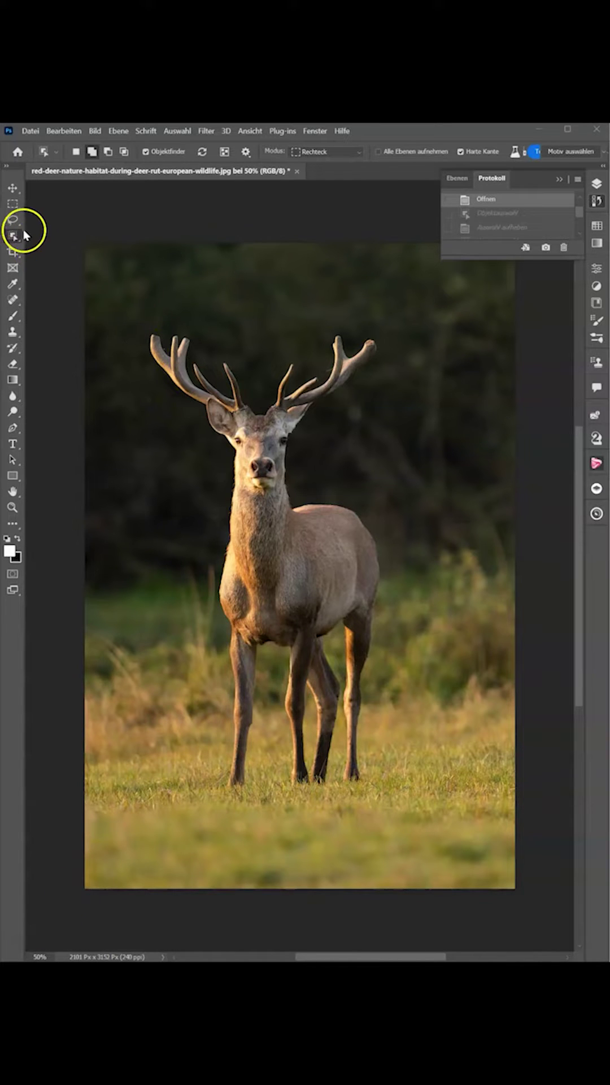
left_click_drag(119, 276, 450, 823)
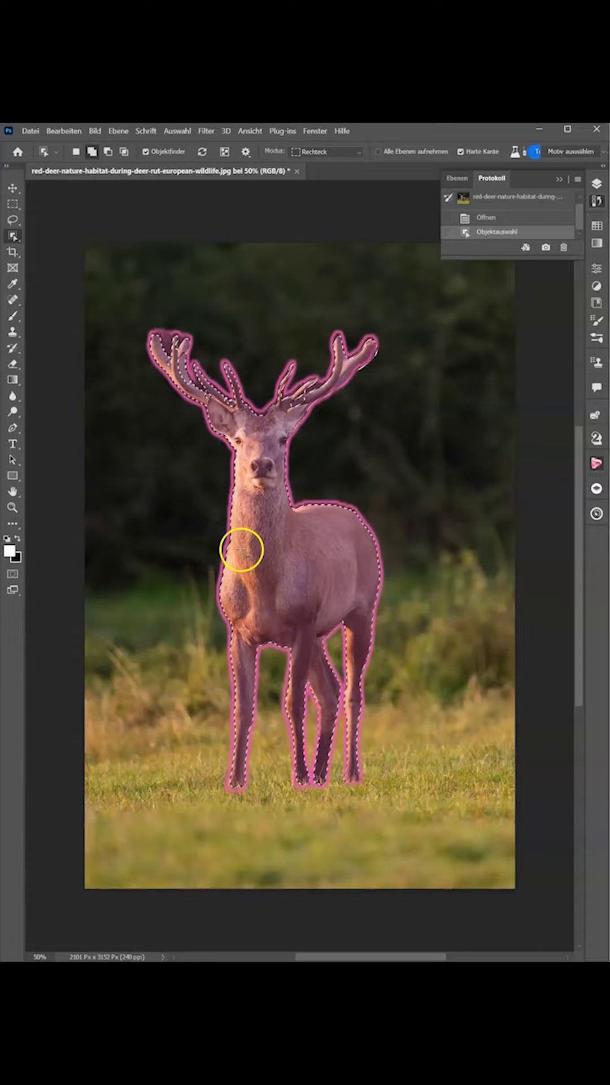
left_click(63, 132)
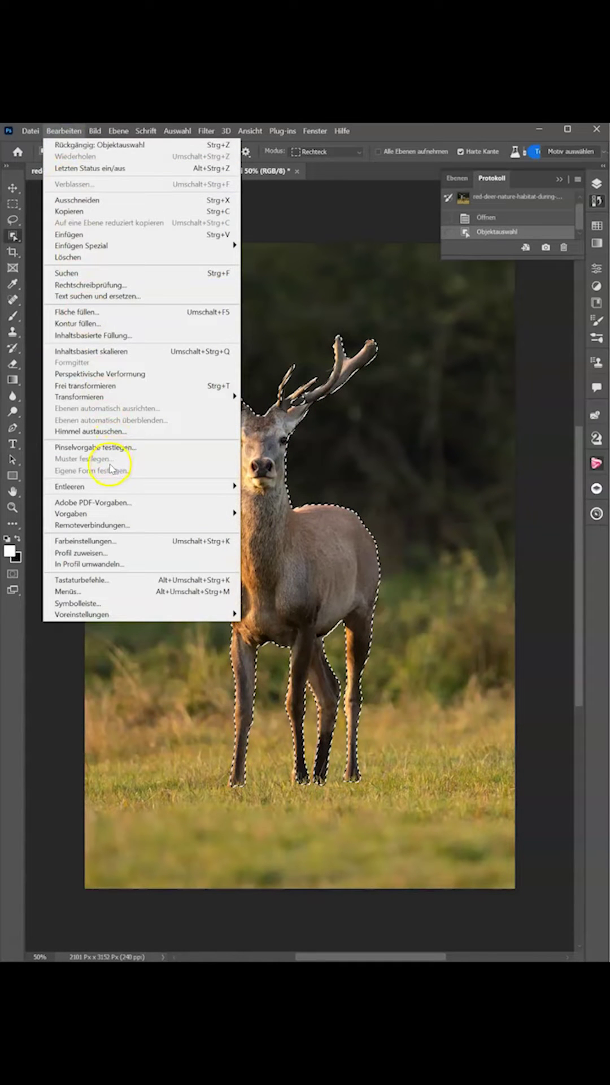
left_click(88, 337)
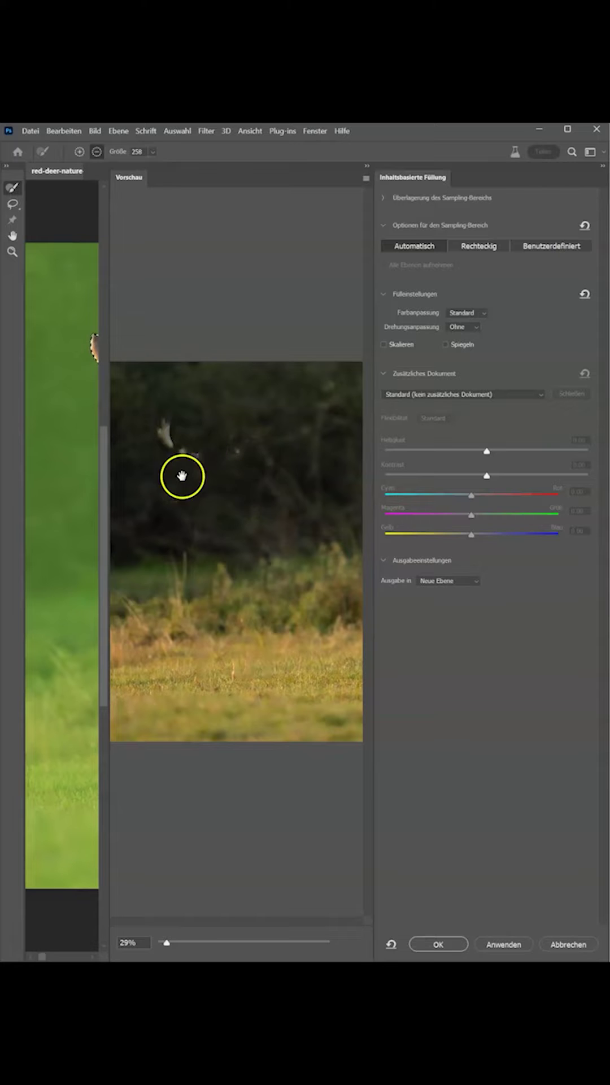
Step: Import the second deer photo (_2) as an additional Content-Aware Fill source document
left_click(411, 394)
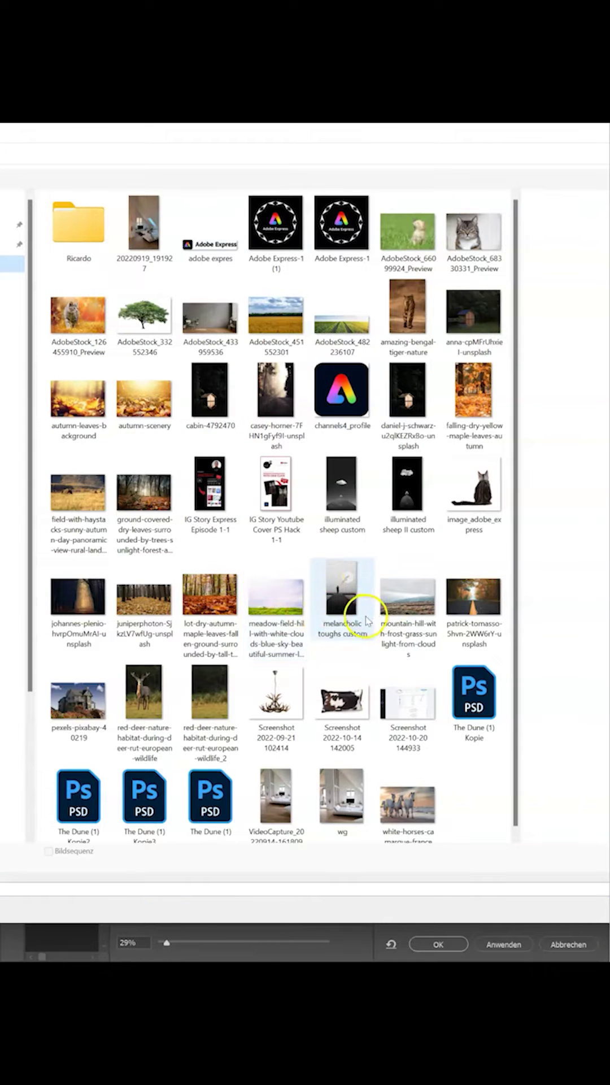
left_click(210, 729)
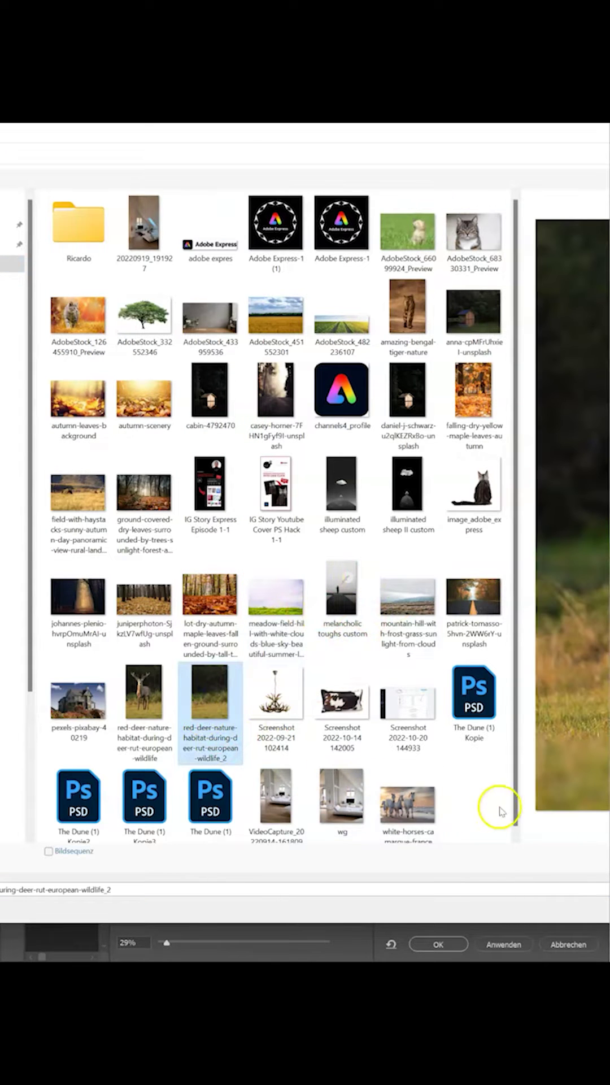
key("Return")
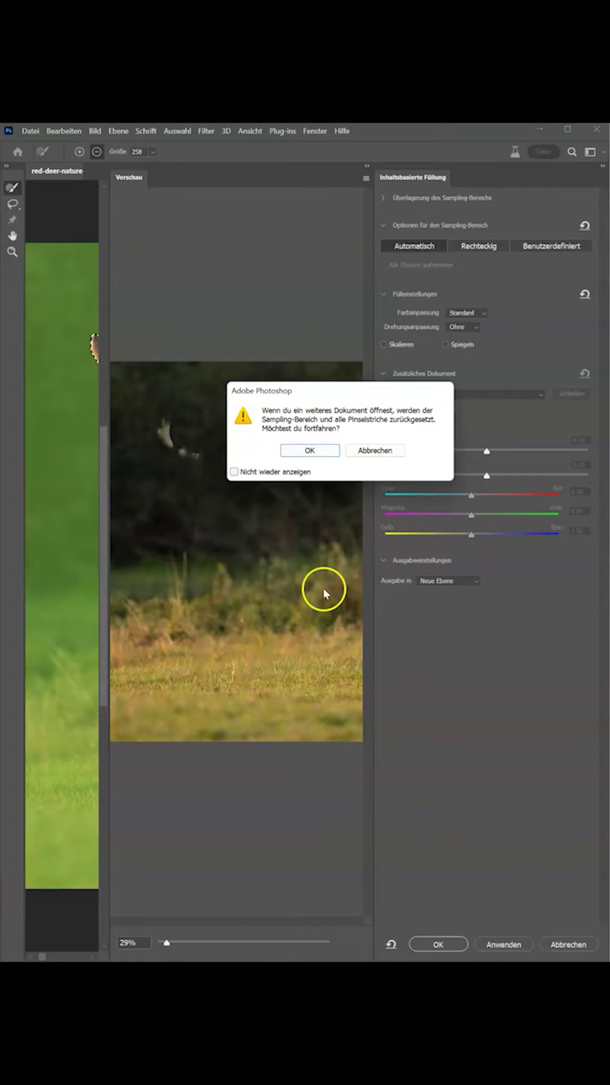
left_click(304, 451)
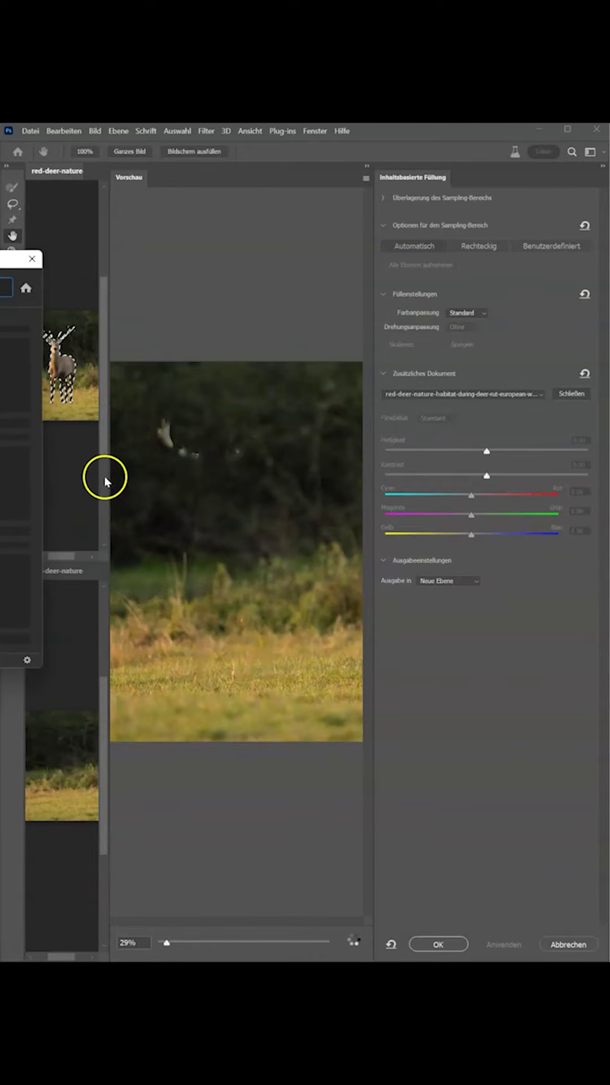
Step: Close the help panel and adjust the Content-Aware Fill settings, leaving Ebene 1 above Ebene 0
left_click_drag(0, 259, 506, 332)
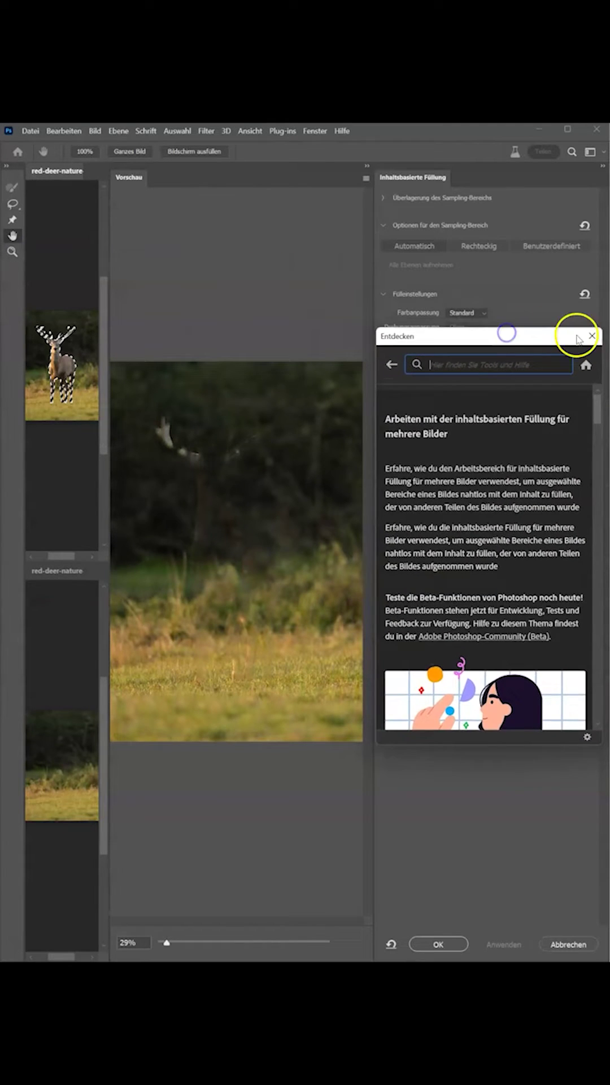
left_click(587, 331)
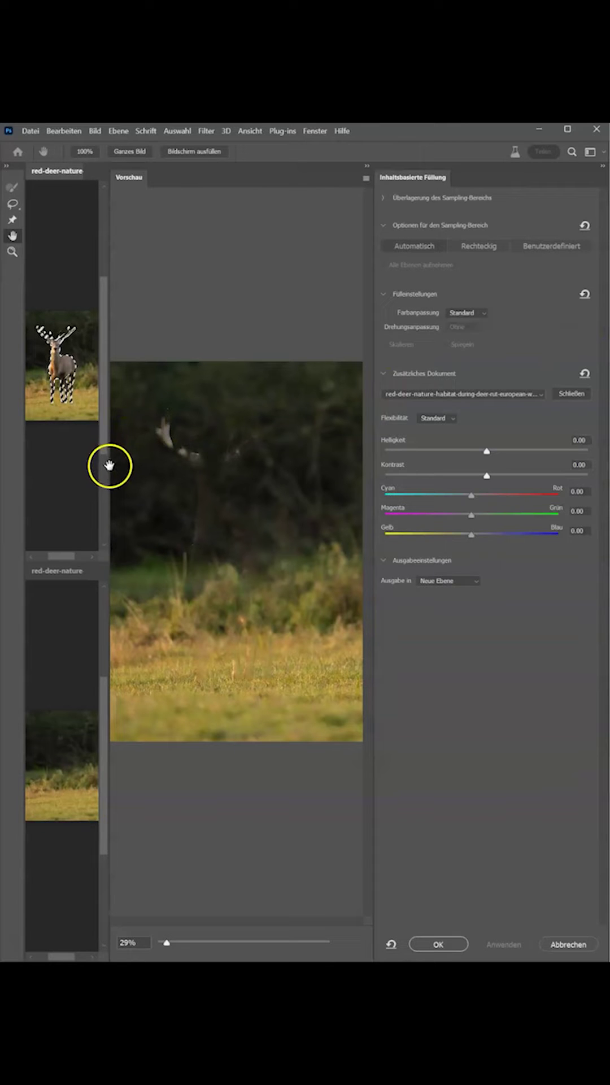
left_click_drag(109, 469, 179, 462)
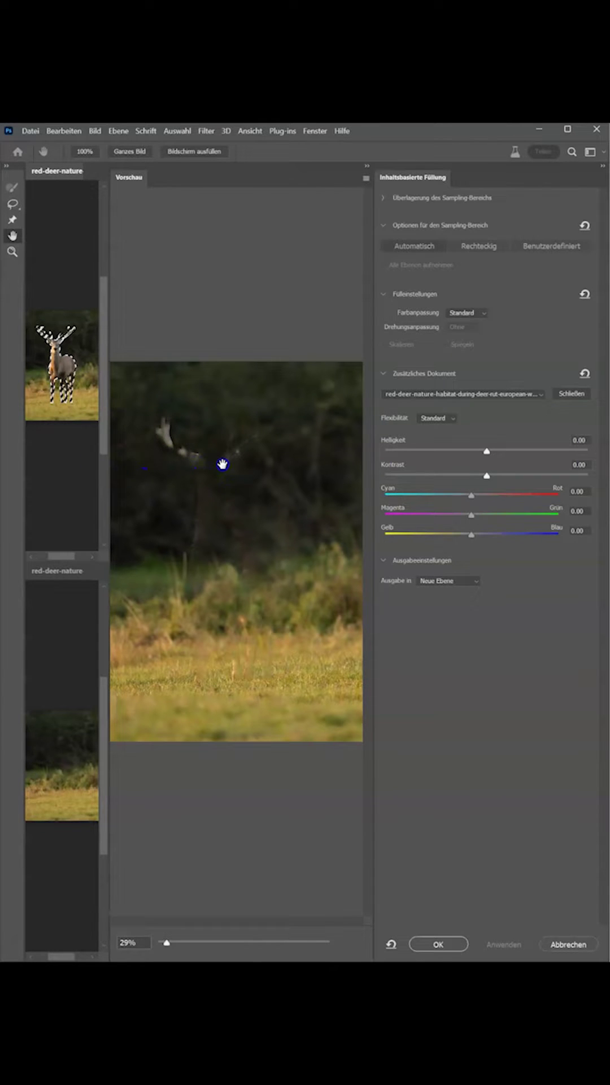
left_click_drag(222, 464, 80, 463)
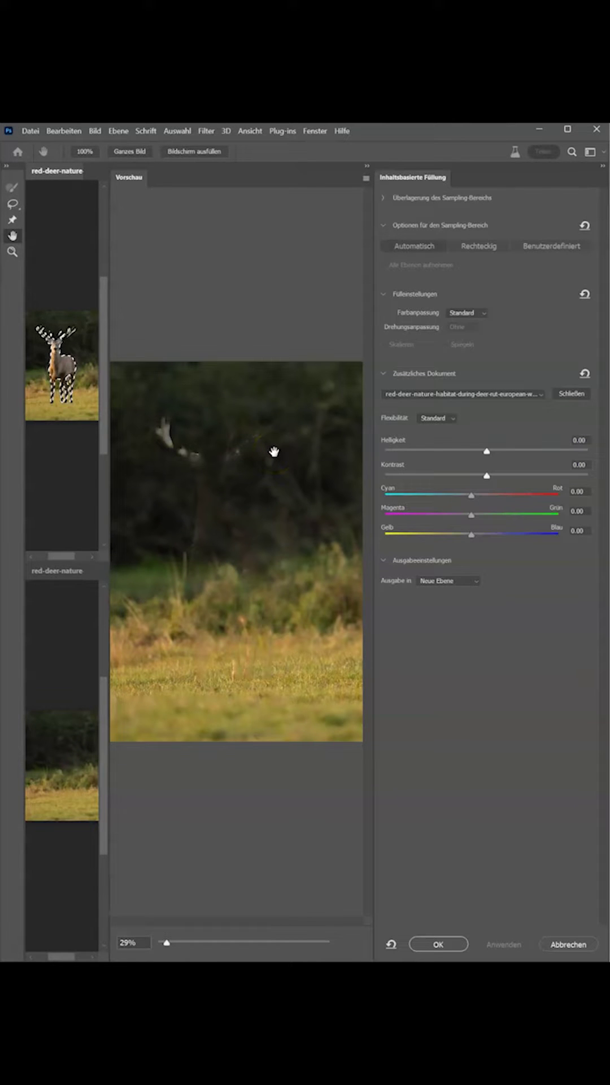
left_click_drag(274, 451, 195, 777)
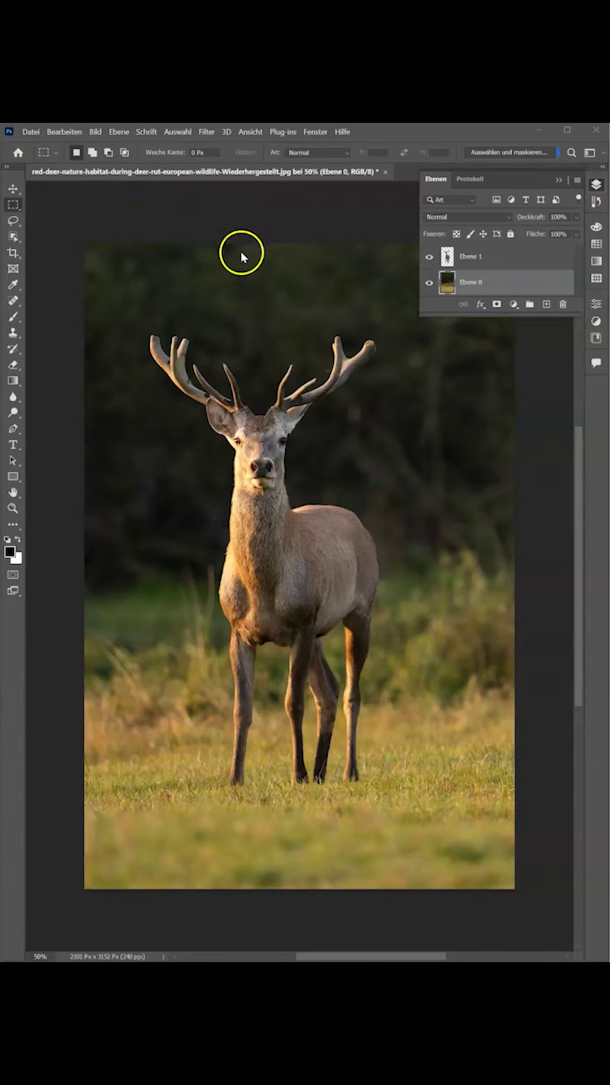
Step: Apply Filter > Weichzeichnungsfilter > Gaußscher Weichzeichner with a 3.8-pixel radius
left_click(205, 134)
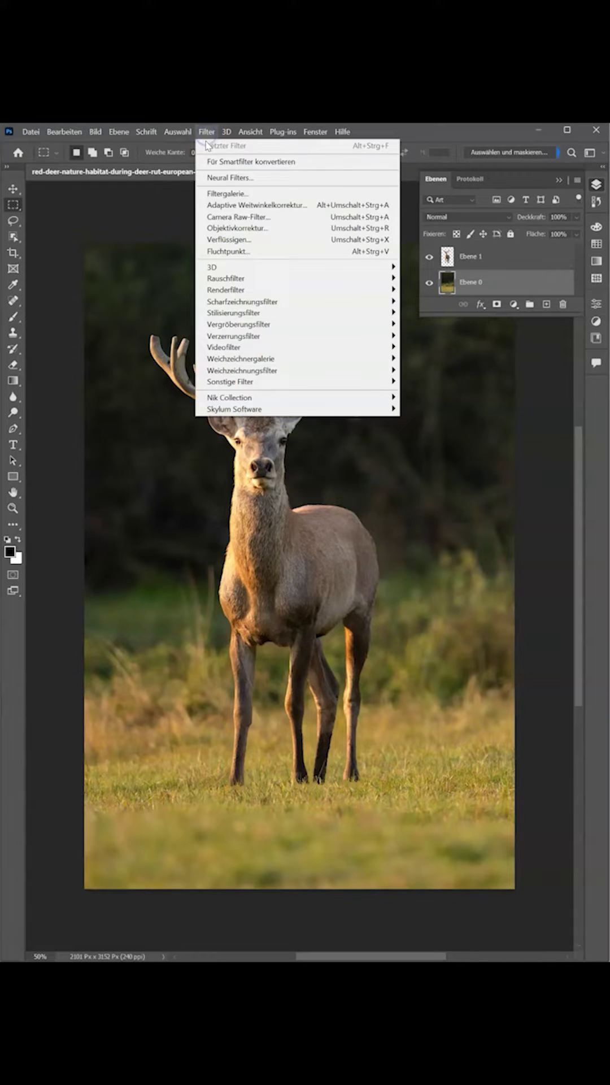
left_click(261, 372)
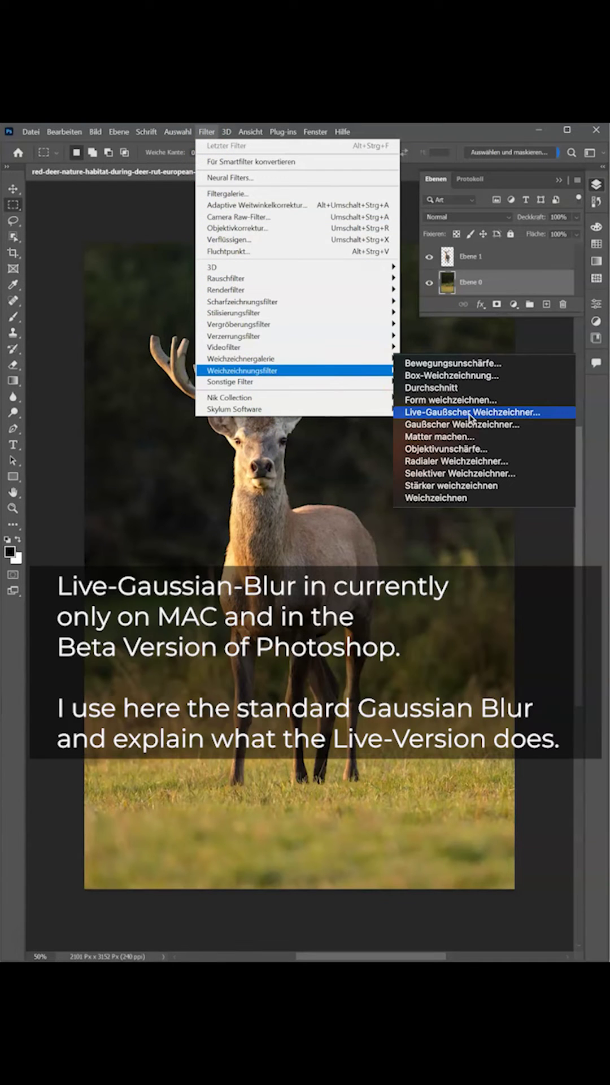
left_click(460, 424)
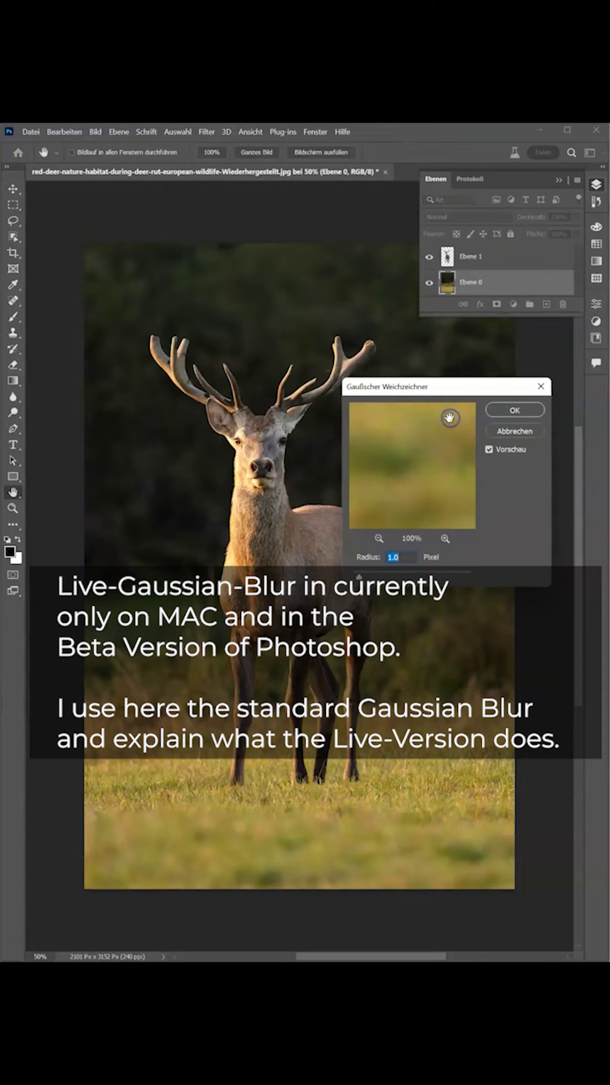
mouse_move(419, 459)
left_mouse_down()
mouse_move(417, 509)
mouse_move(416, 484)
left_mouse_up()
left_click_drag(358, 575, 377, 576)
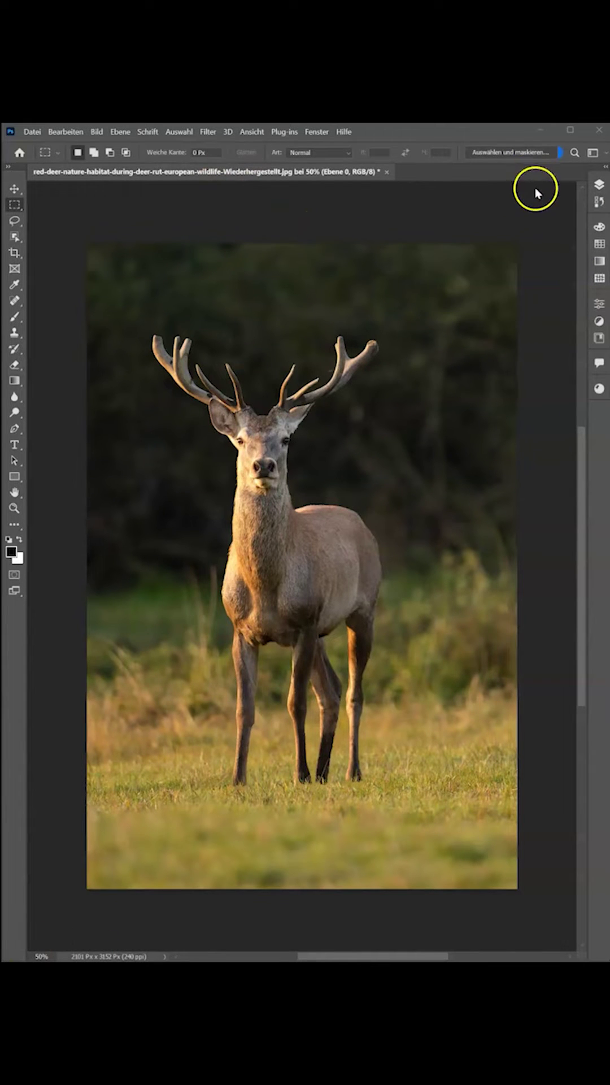
Step: Open the Teilen options and choose Freigeben für Überprüfung to share for review
left_click(560, 151)
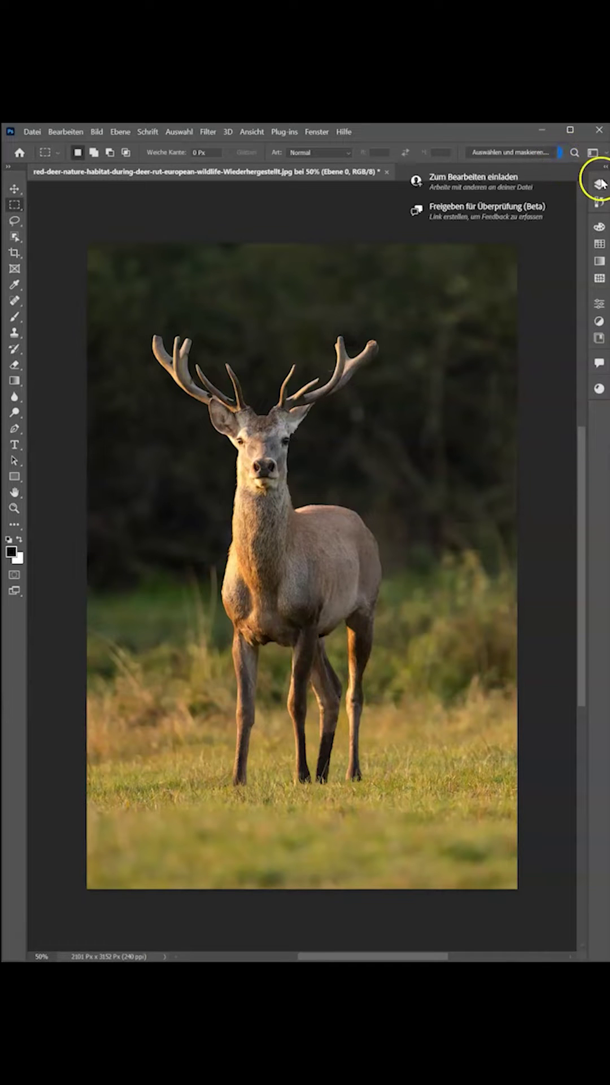
left_click(456, 180)
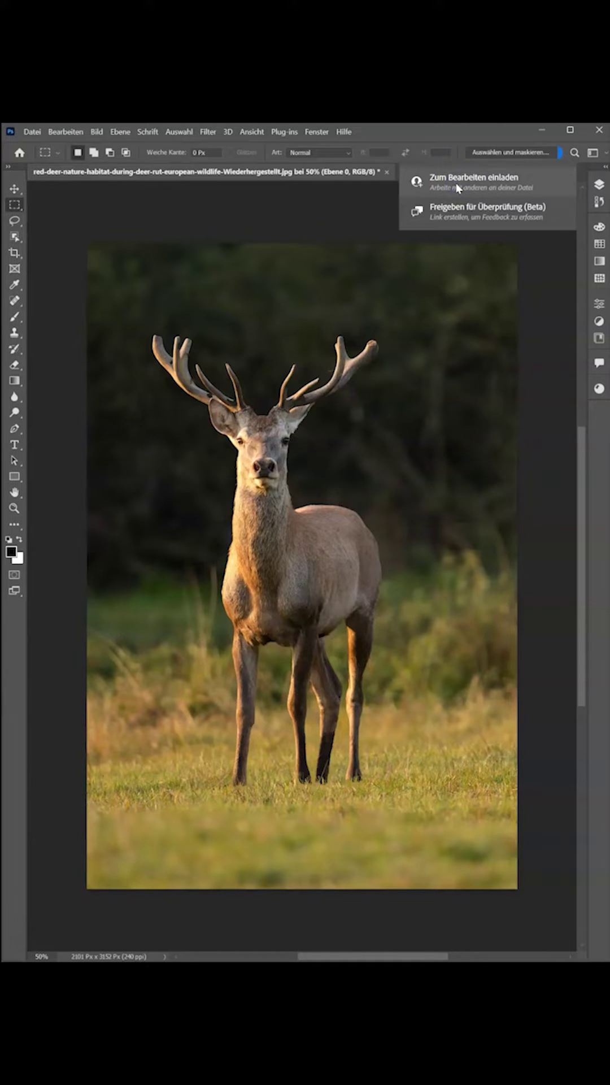
left_click(455, 217)
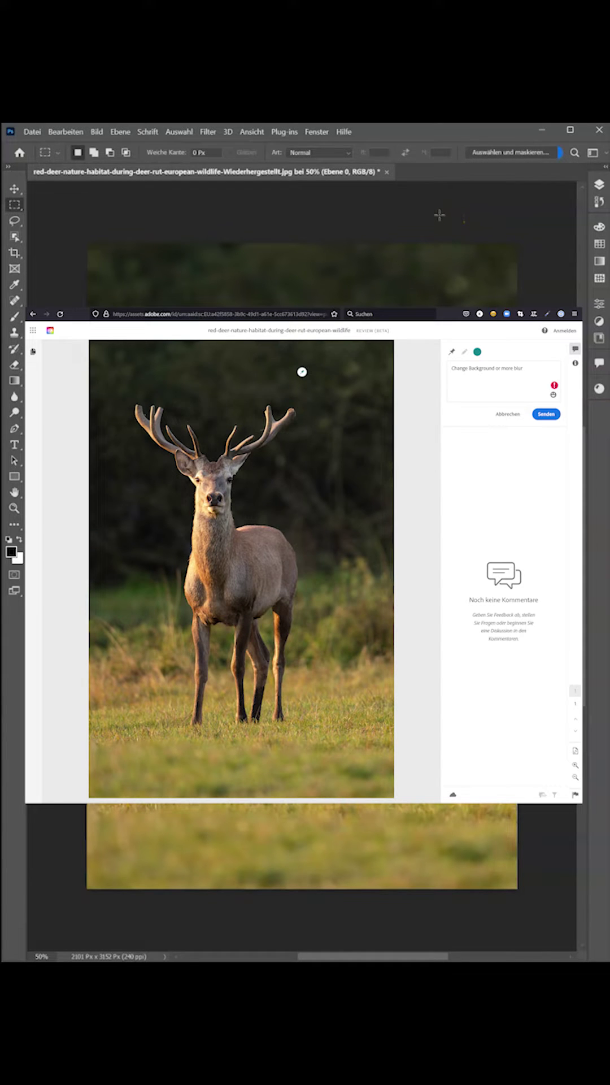
left_click(425, 215)
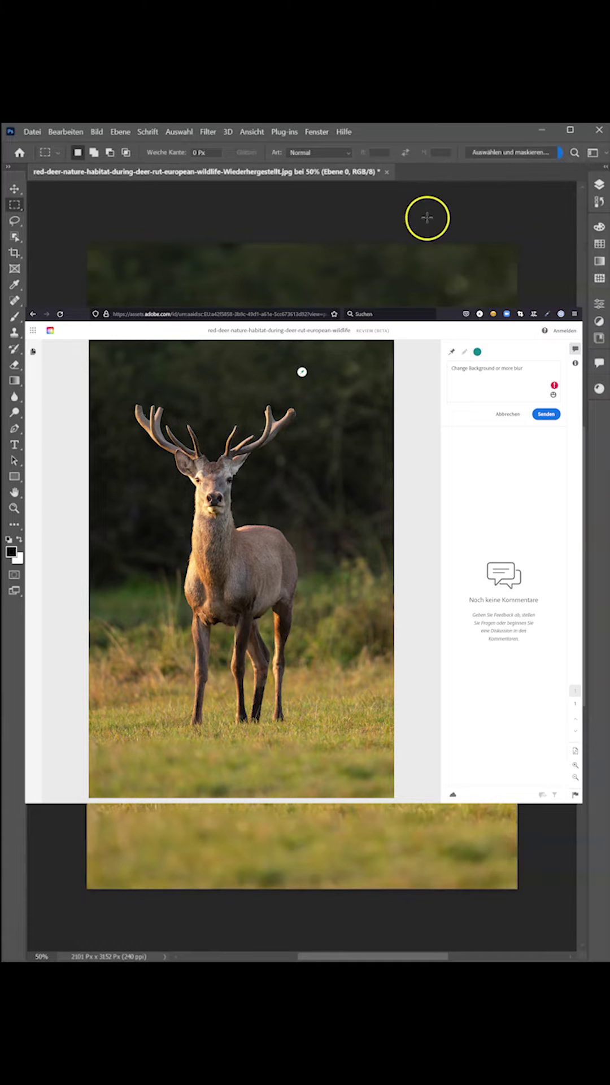
Step: Open and close the comments panel and Select and Mask, then reopen the share dropdown
left_click(597, 366)
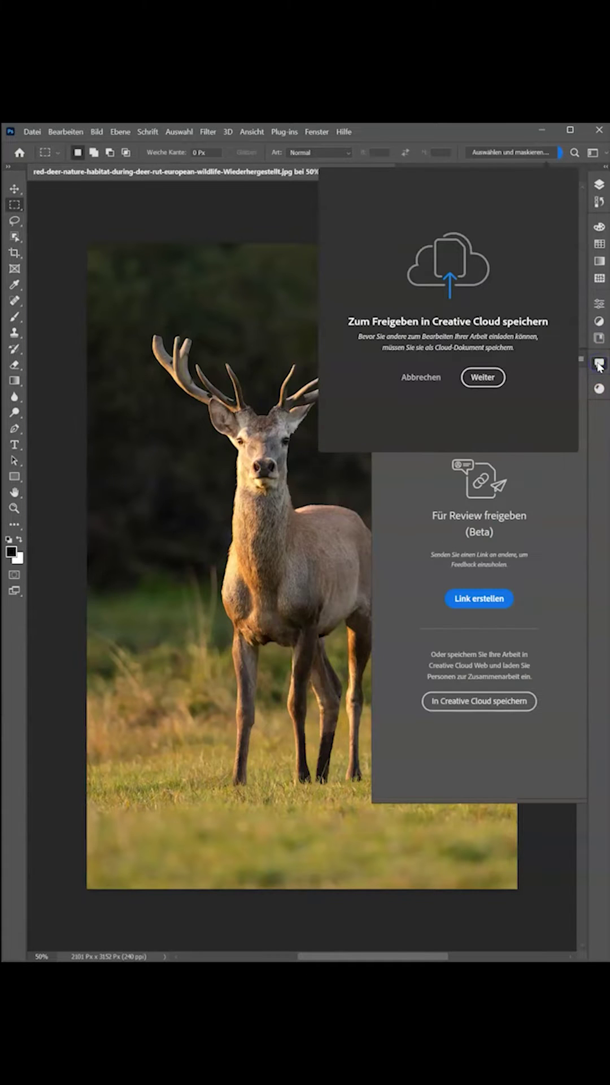
left_click(541, 158)
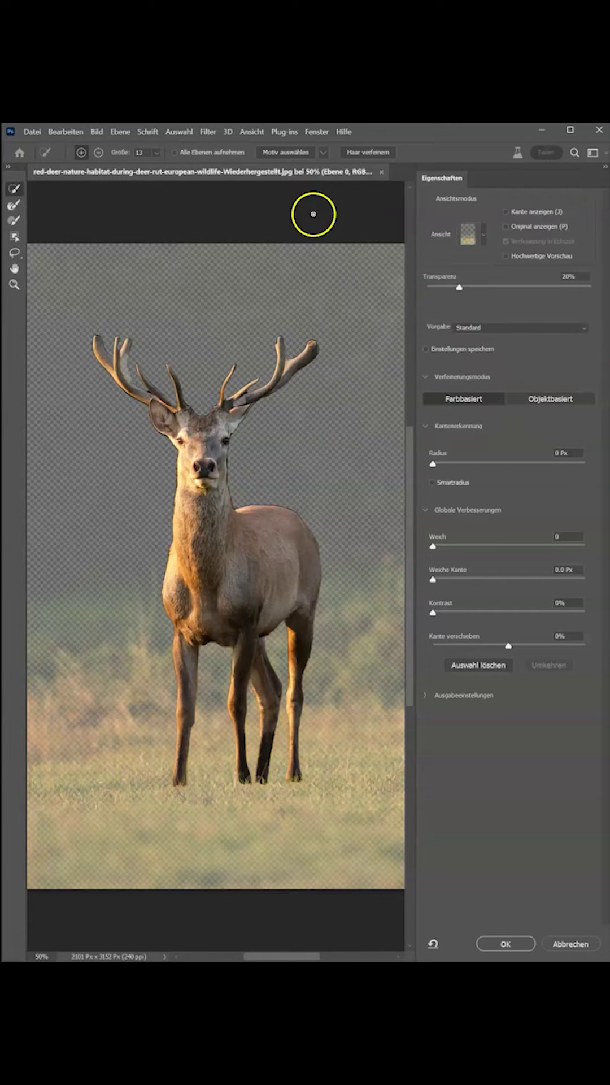
left_click(566, 946)
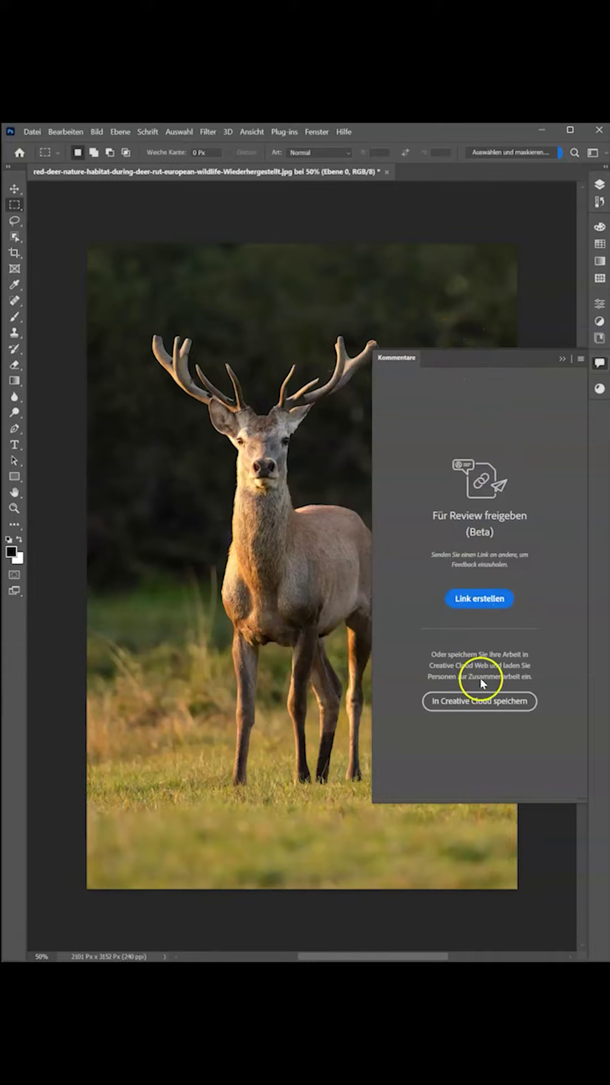
left_click(561, 358)
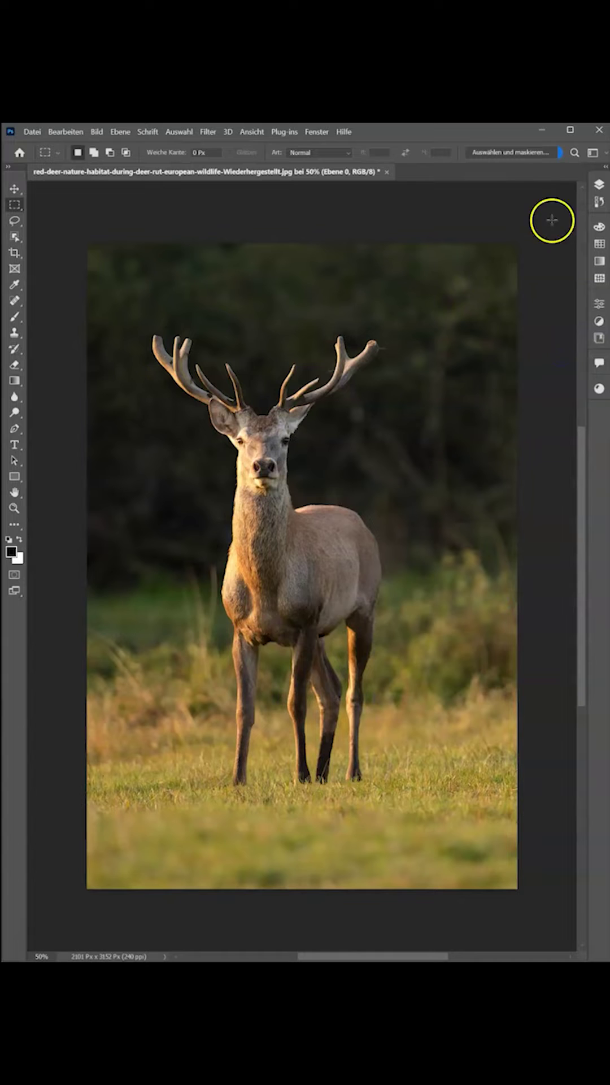
left_click(554, 140)
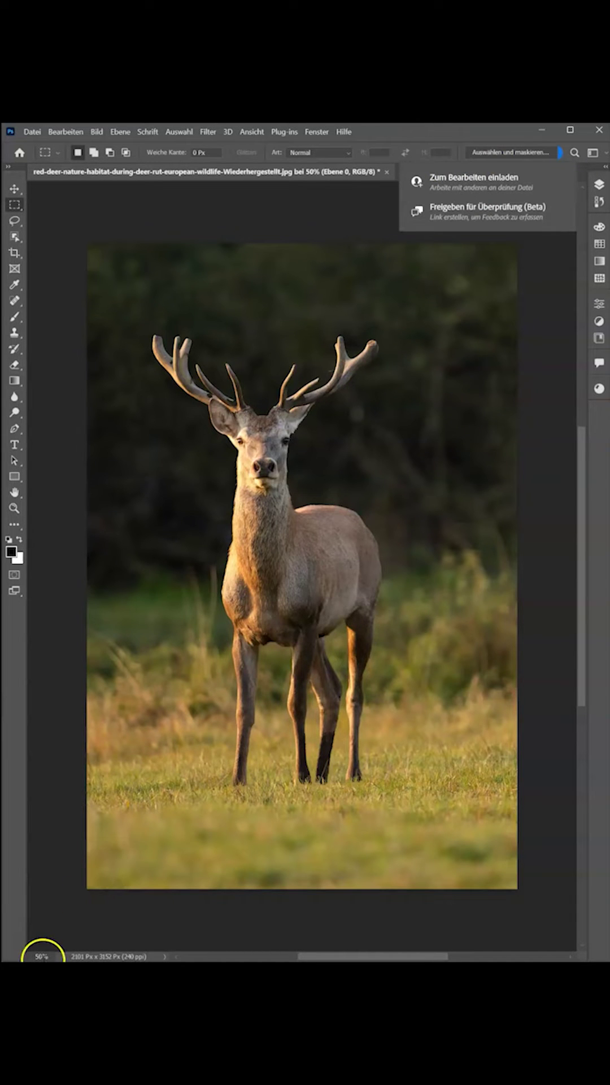
Step: Show the Materials panel and collapse the Deine Materialien and Adobe Substance sections
left_click(599, 390)
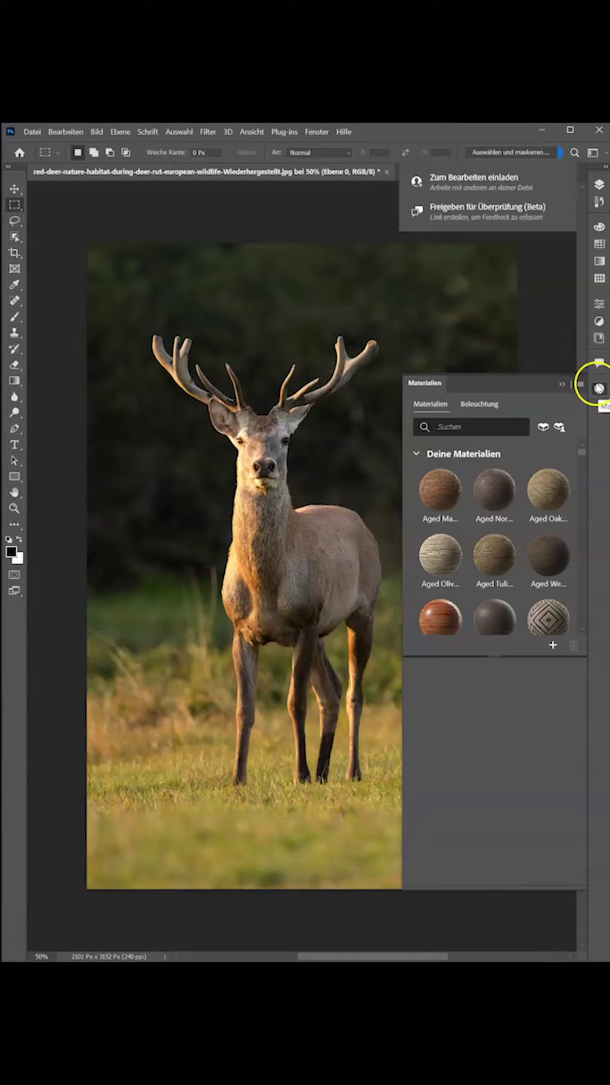
left_click(316, 132)
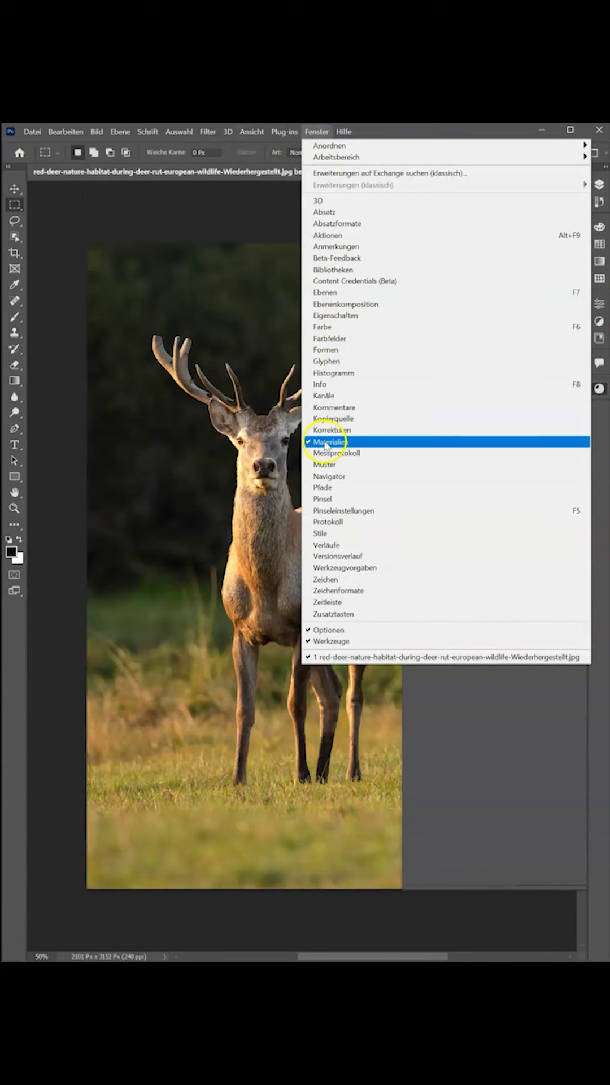
left_click(315, 134)
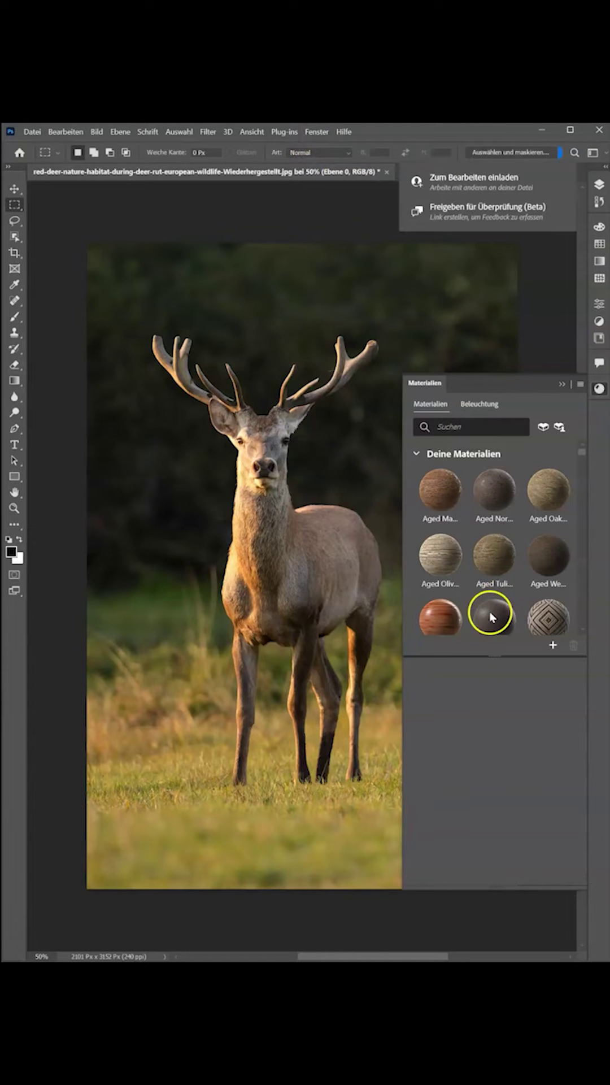
left_click(417, 455)
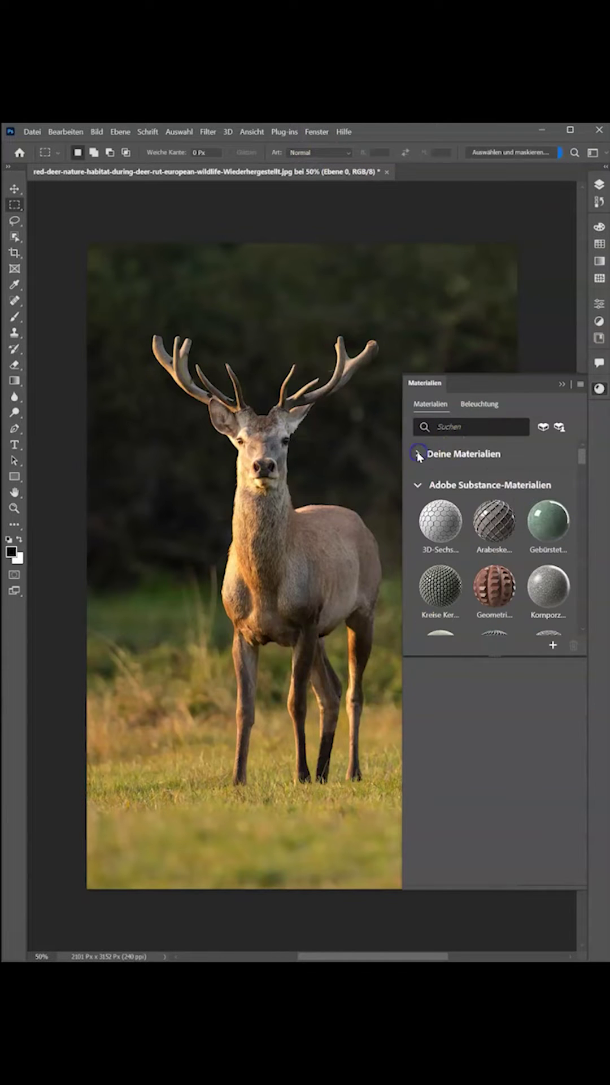
left_click(419, 486)
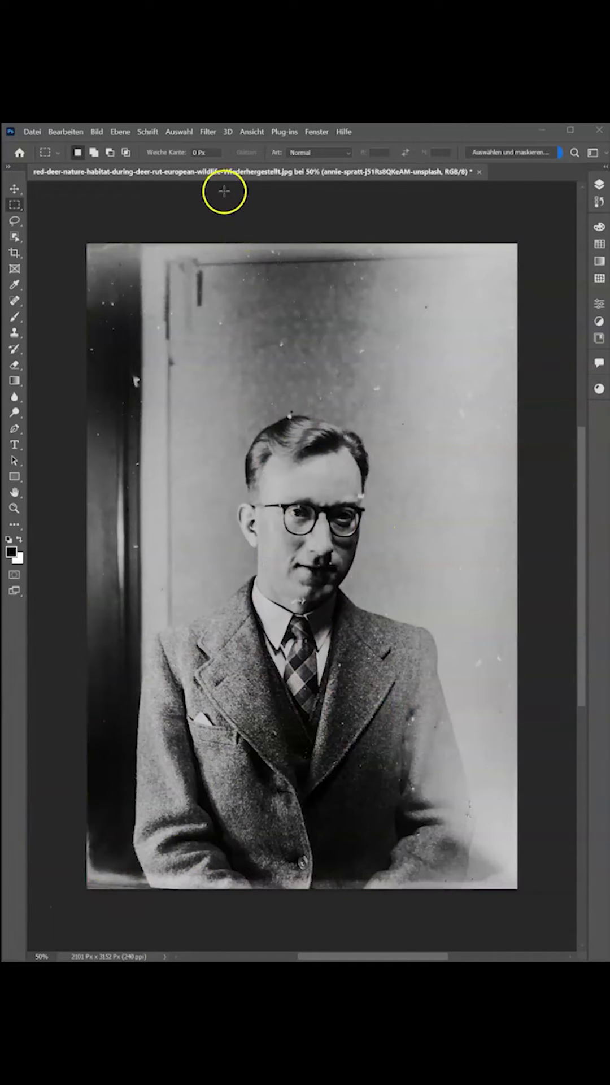
Step: Launch Filter > Neural Filters, skip the tour, and download Bildwiederherstellung
left_click(208, 132)
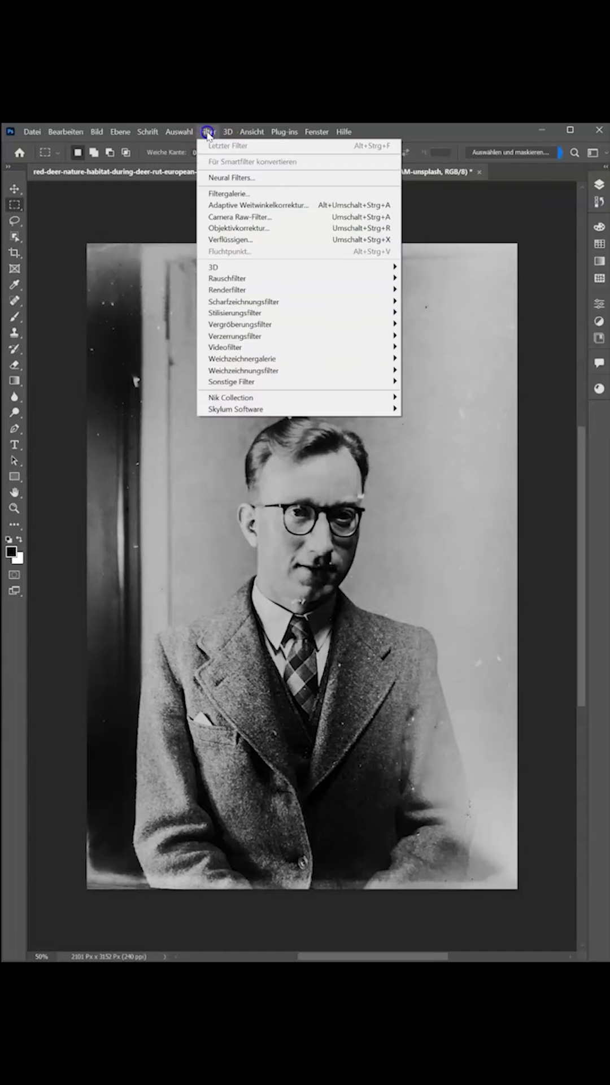
left_click(225, 177)
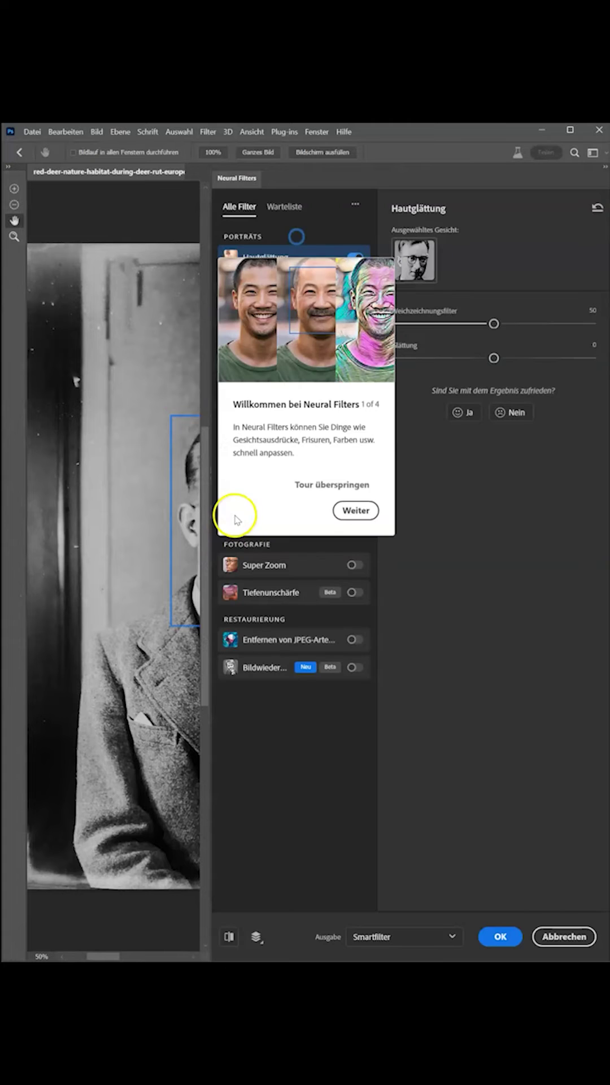
left_click(356, 510)
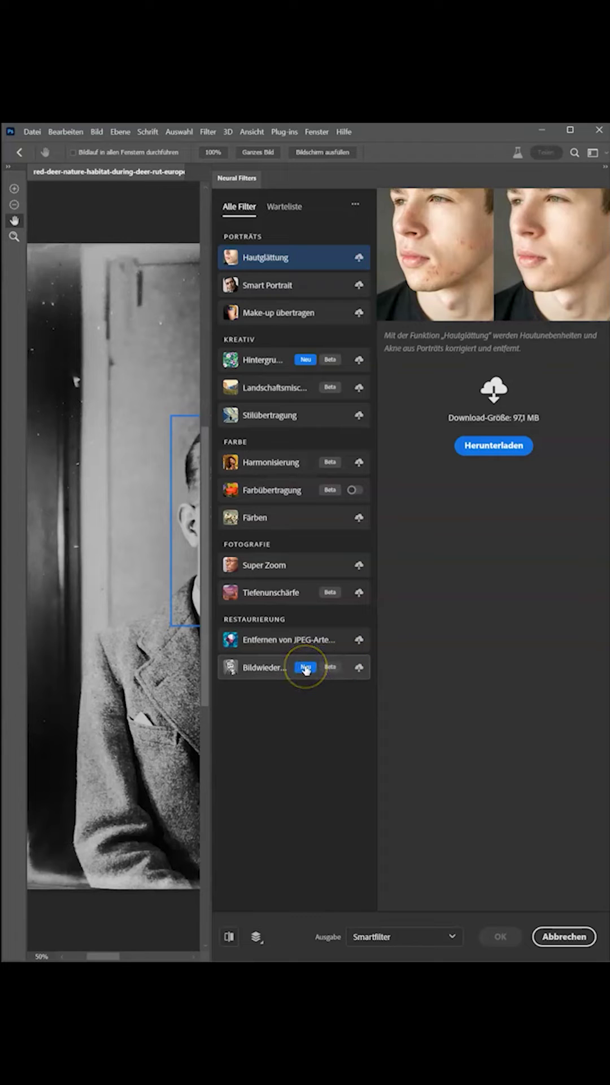
mouse_move(264, 673)
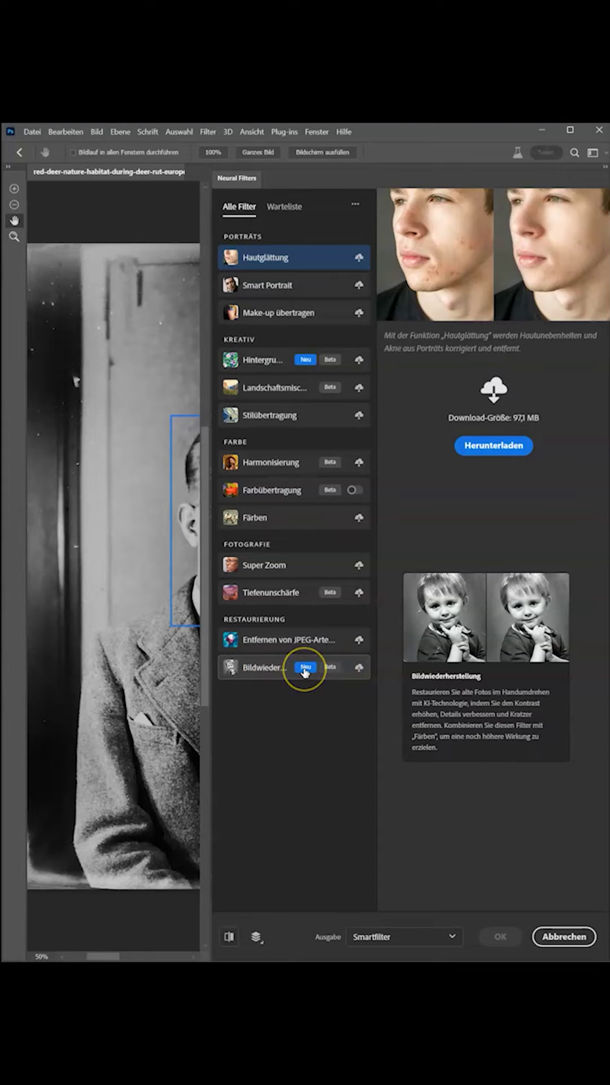
left_click(358, 667)
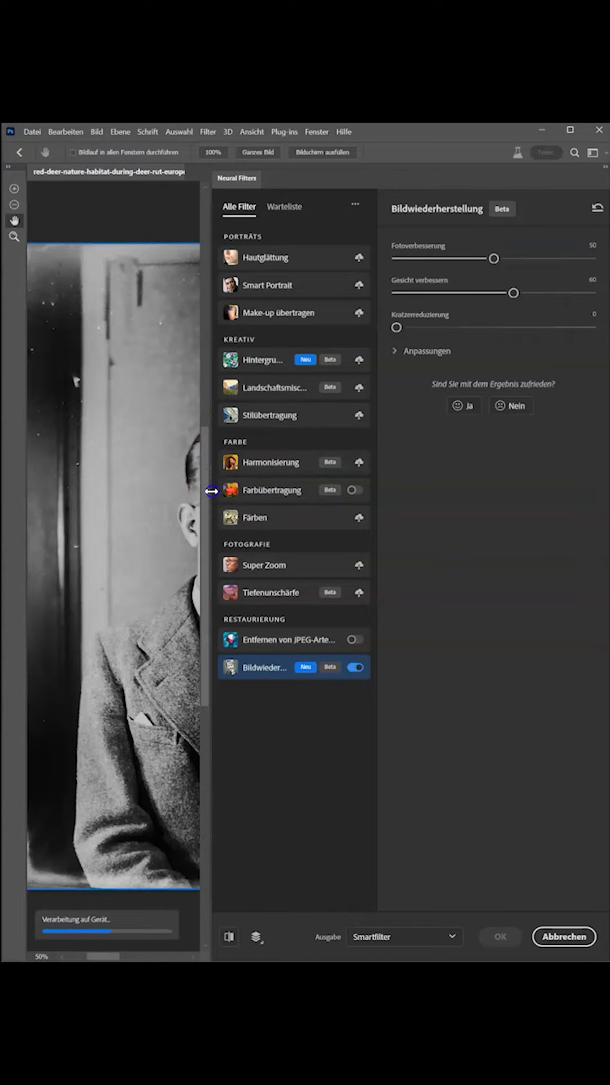
Step: Widen the preview and set Fotoverbesserung to 77 and Kratzerreduzierung to 23
left_click_drag(211, 492, 291, 491)
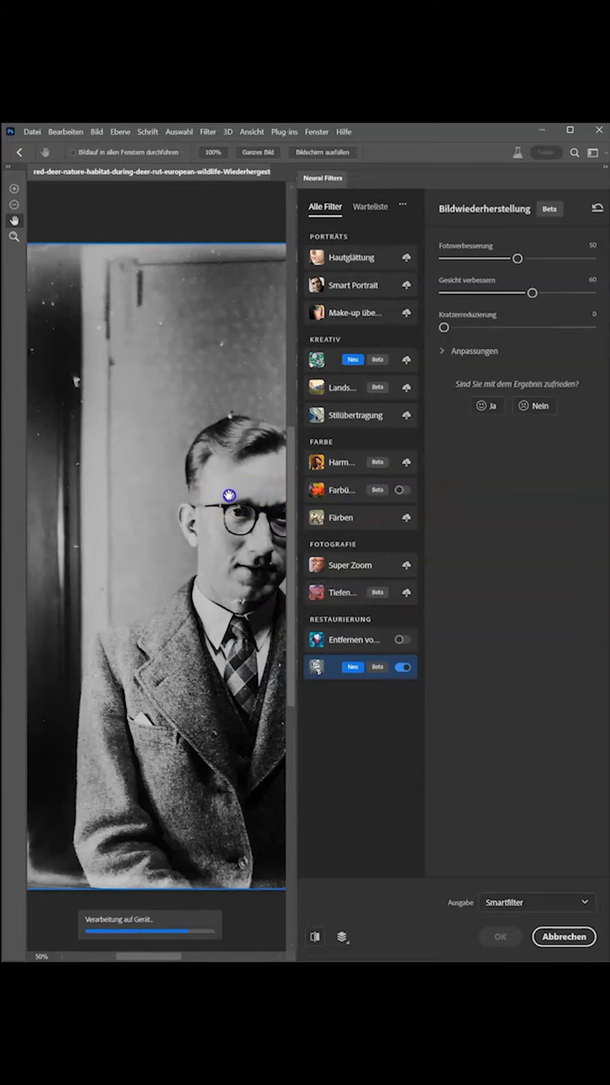
left_click_drag(229, 495, 162, 491)
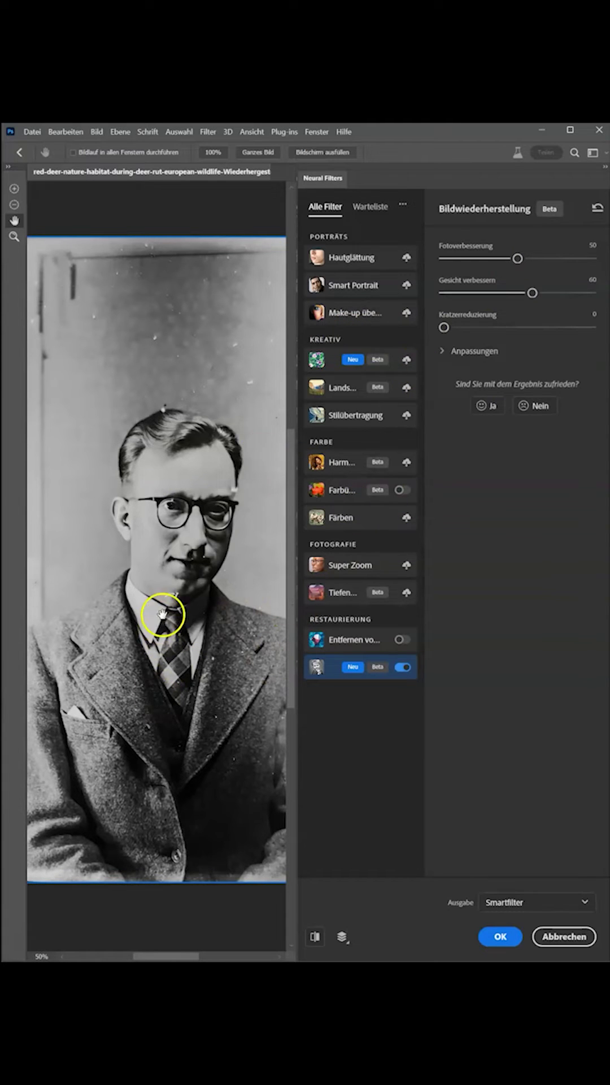
left_click_drag(517, 259, 520, 260)
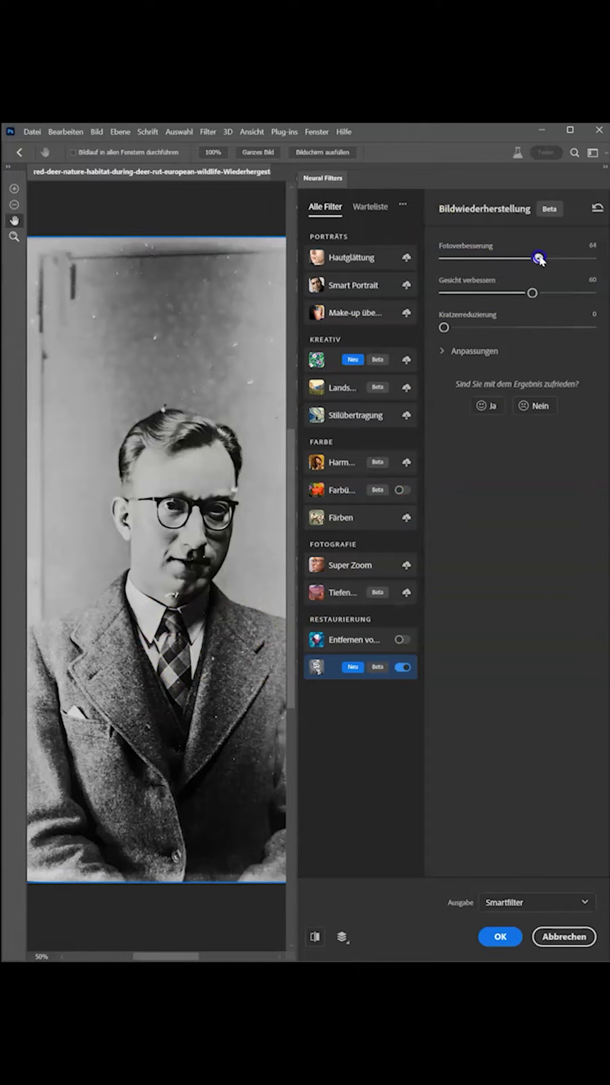
left_click_drag(558, 259, 558, 259)
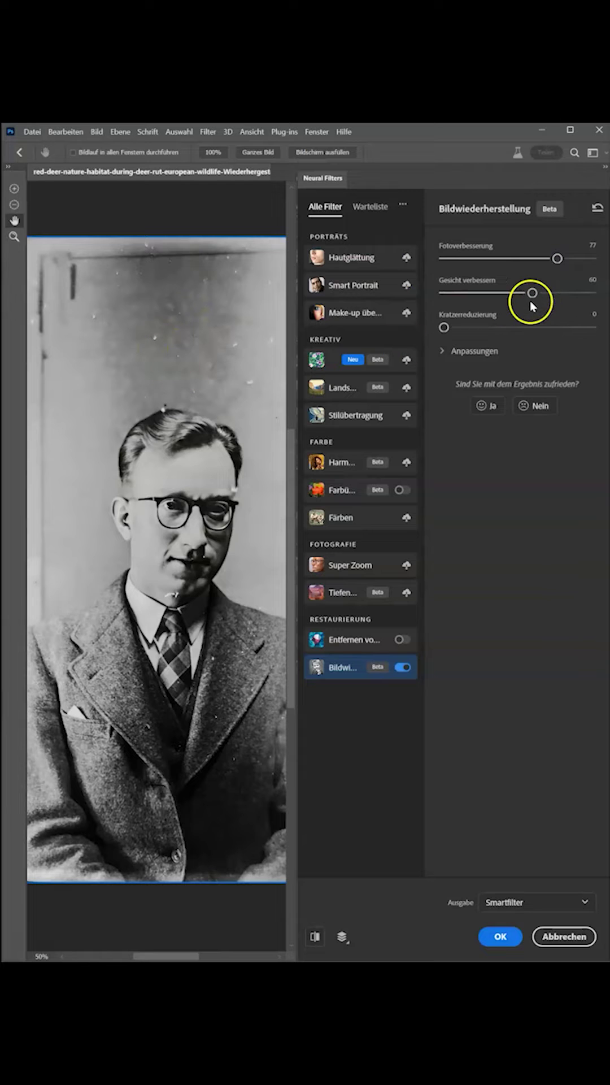
left_click_drag(446, 328, 478, 327)
Step: Expand Anpassungen, tweak Rauschunterdrückung, and apply the Bildwiederherstellung restoration
left_click(452, 350)
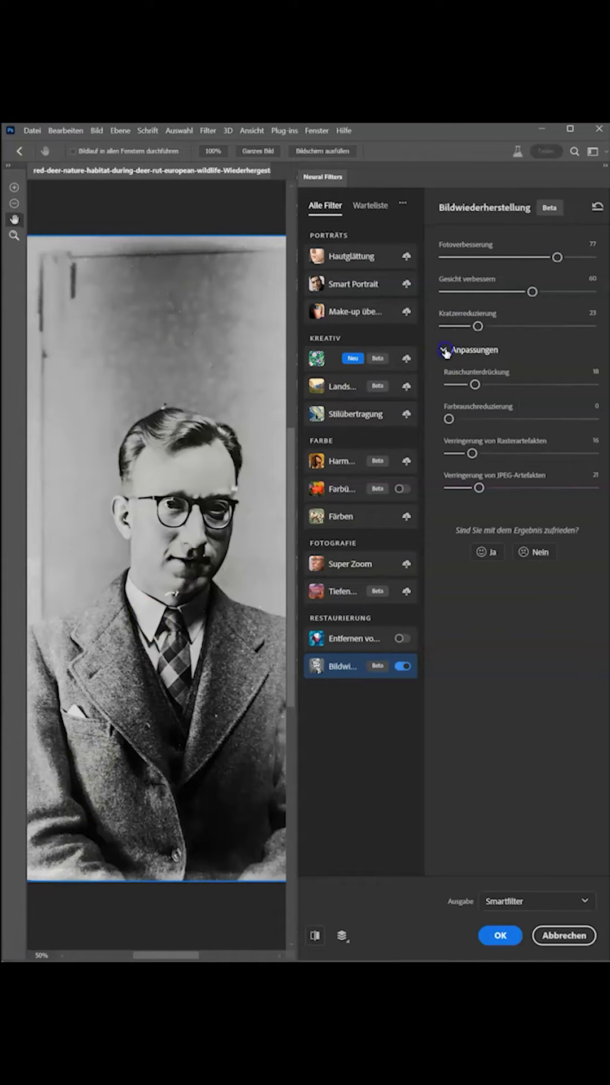
left_click(445, 350)
left_click(444, 351)
left_click(444, 350)
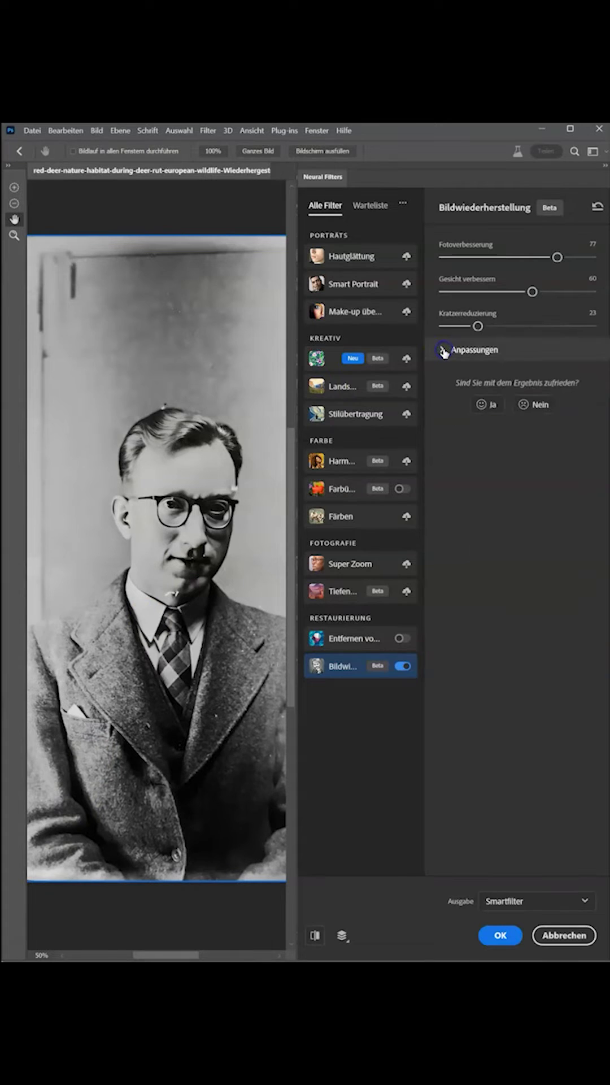
left_click(444, 350)
left_click_drag(473, 384, 474, 384)
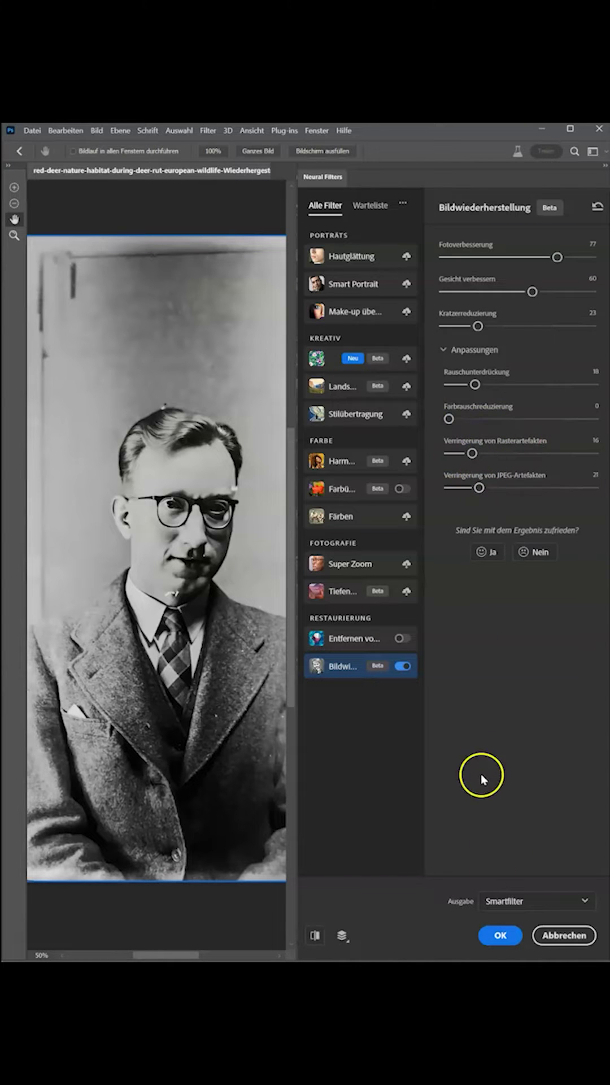
left_click(498, 937)
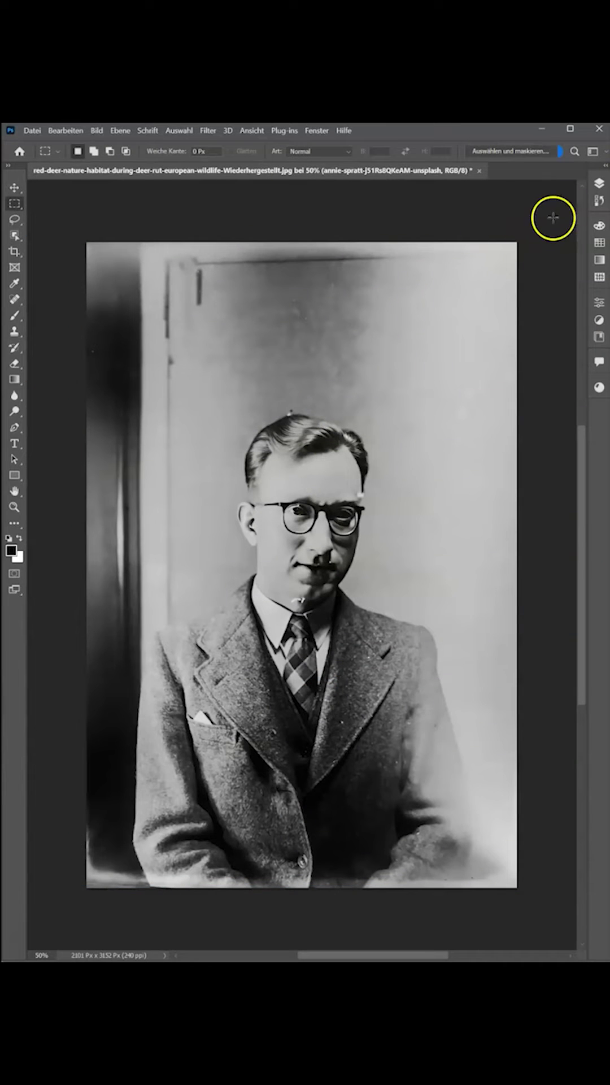
Step: In History, step between Frei transformieren and Neural Filters to compare before and after
left_click(599, 199)
left_click(511, 221)
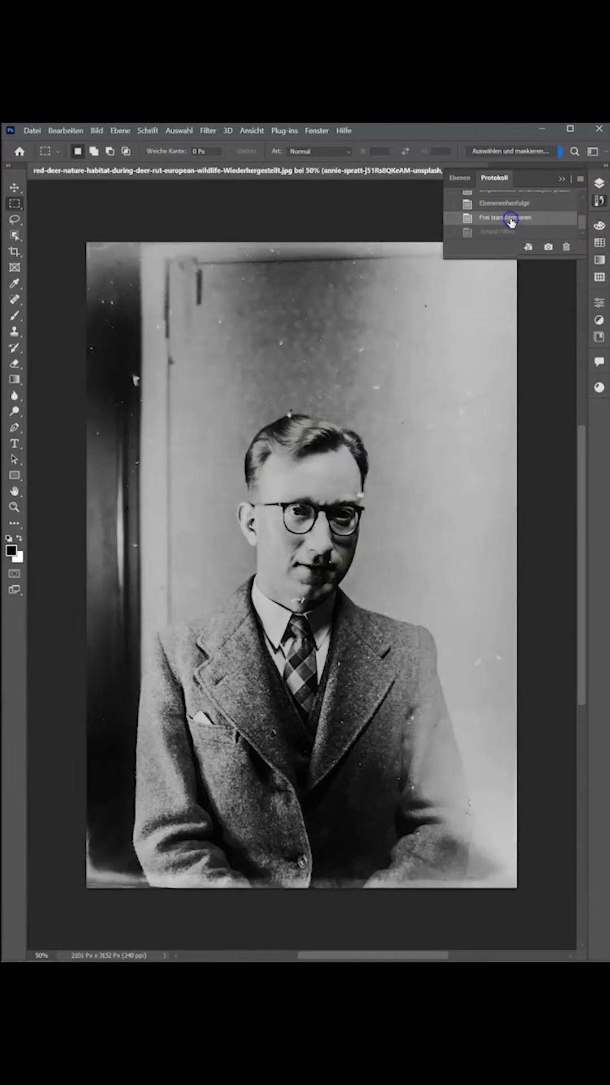
left_click(497, 231)
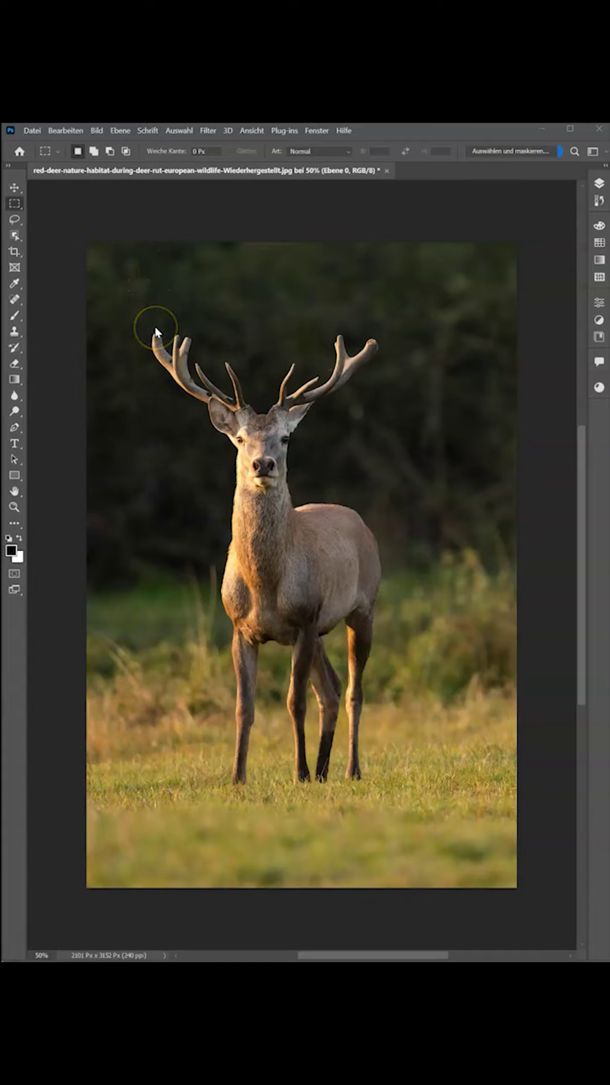
Step: In Bildverarbeitung preferences, try Stabiler selection processing, then set it back to Schneller
left_click(59, 131)
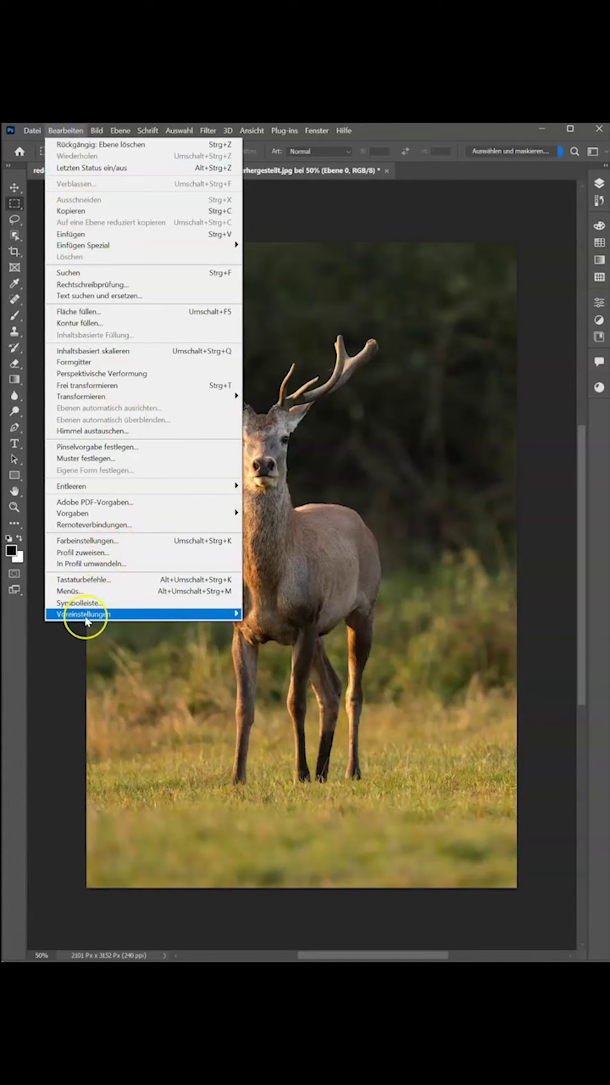
mouse_move(85, 616)
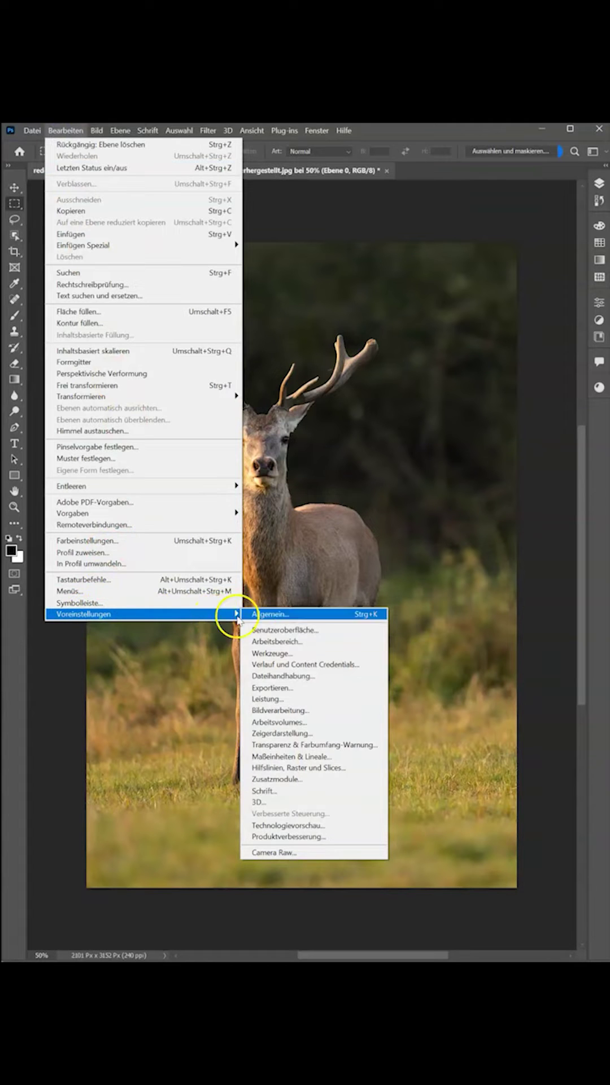
left_click(287, 710)
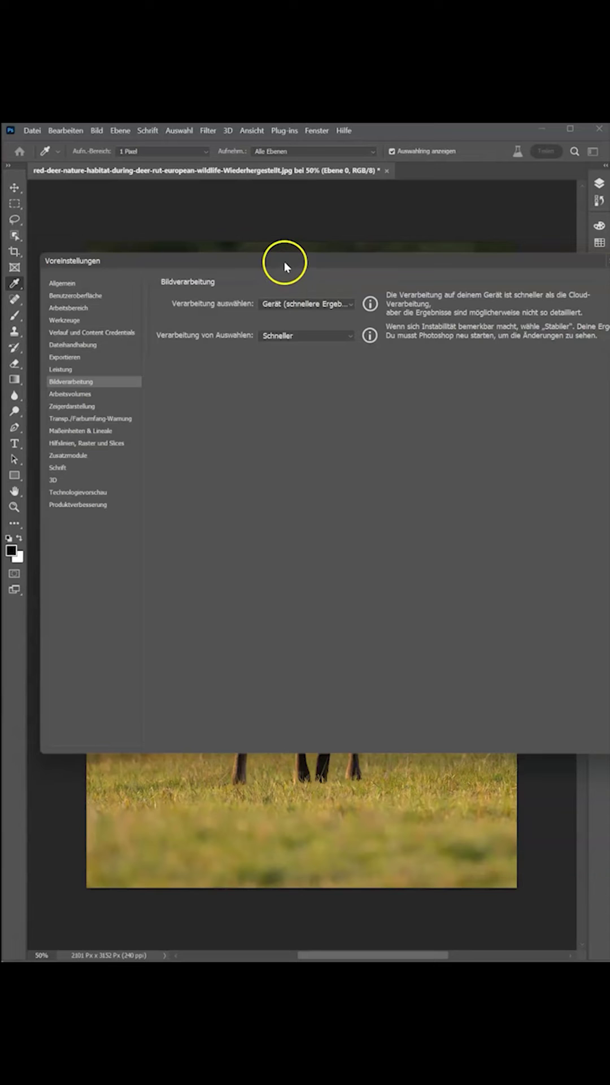
left_click(266, 337)
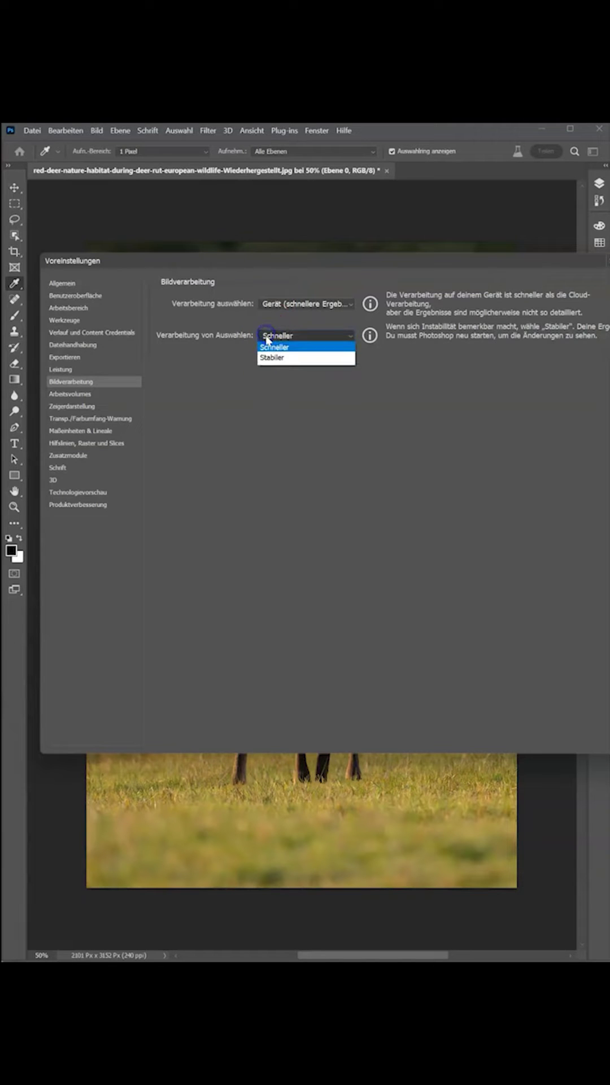
left_click(271, 349)
left_click(269, 337)
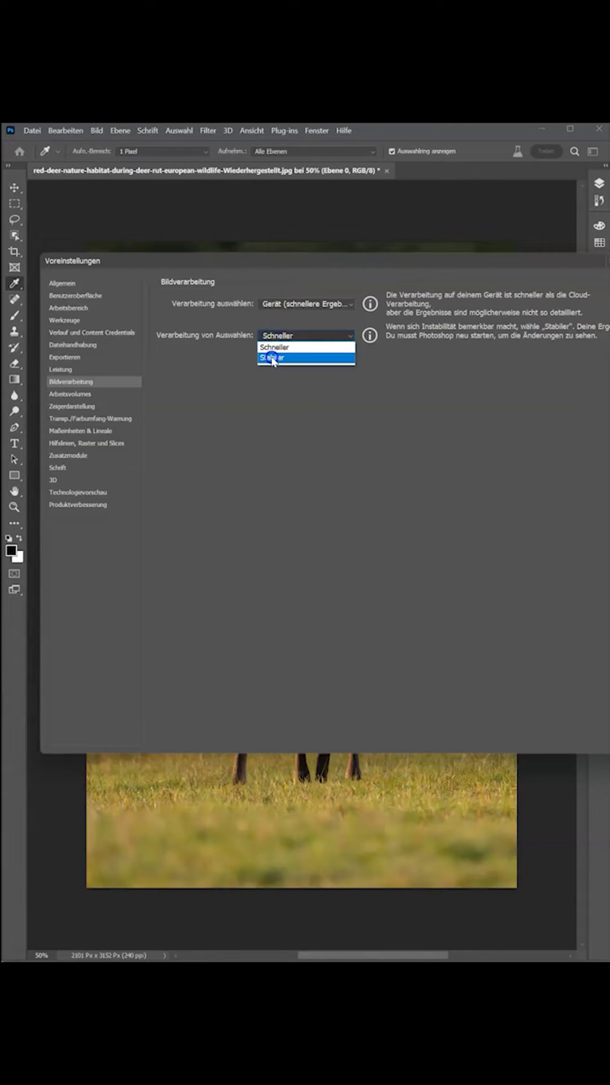
left_click(271, 358)
left_click(278, 337)
left_click(277, 347)
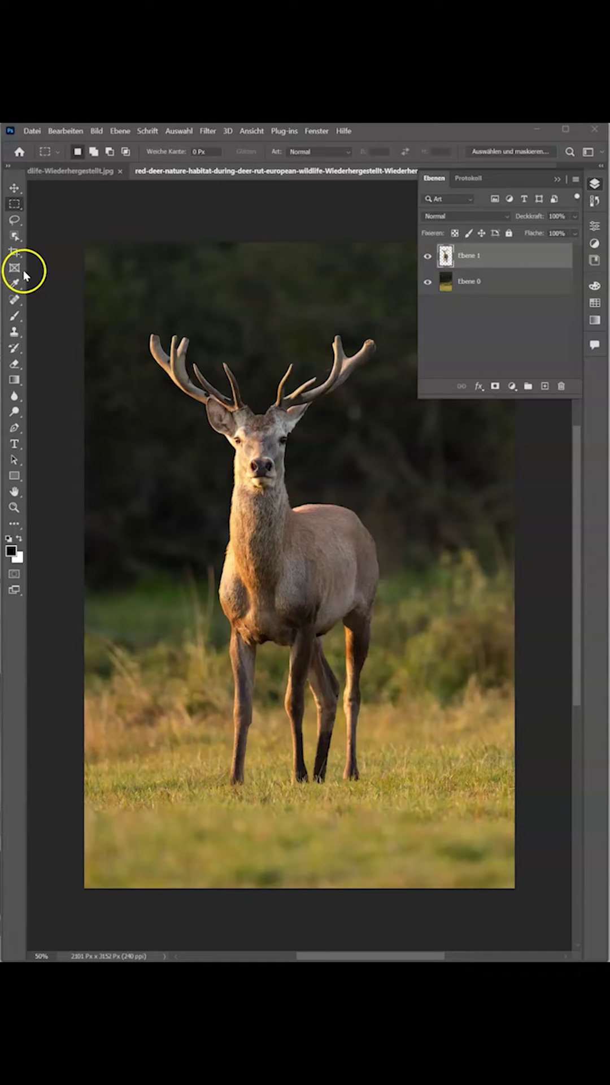
Step: Drag the fourth Oranges gradient preset, peach to red, across the whole canvas left to right
left_click(14, 379)
left_click(178, 153)
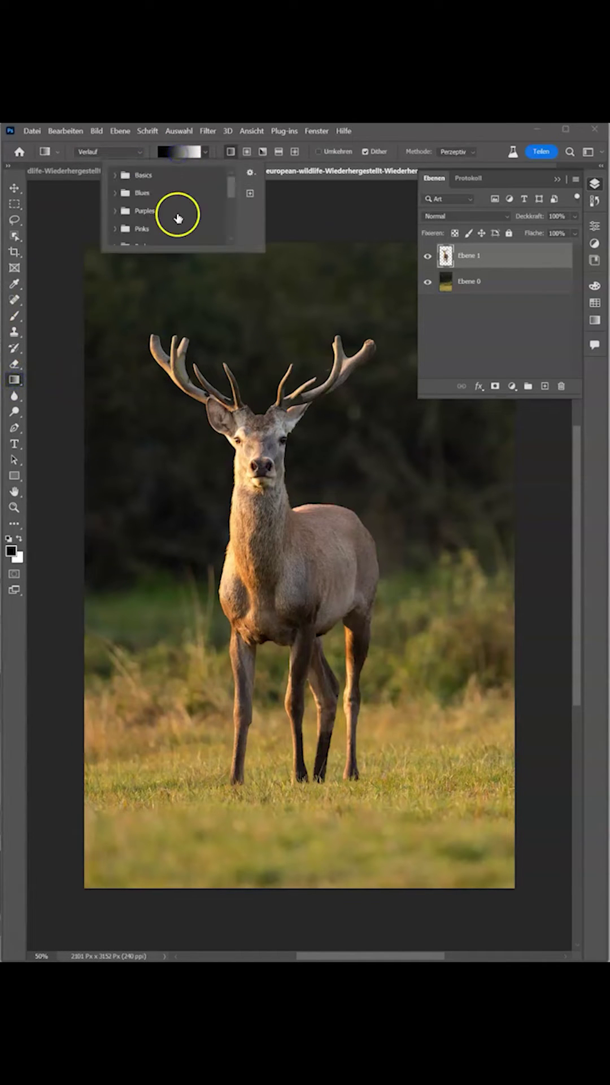
scroll(133, 218, "down", 2)
left_click(116, 236)
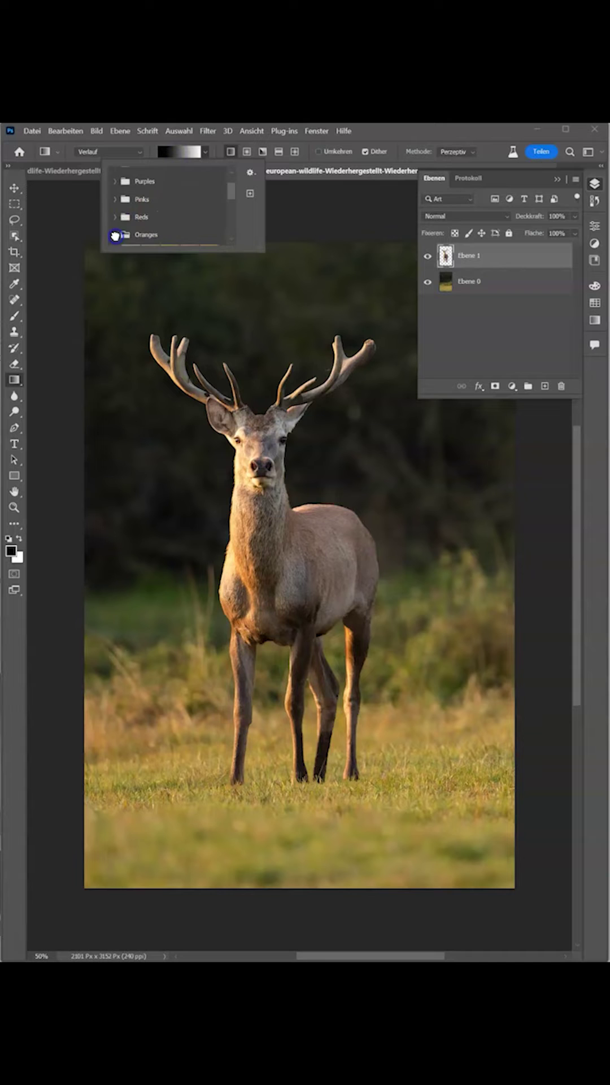
scroll(164, 223, "down", 2)
left_click(190, 213)
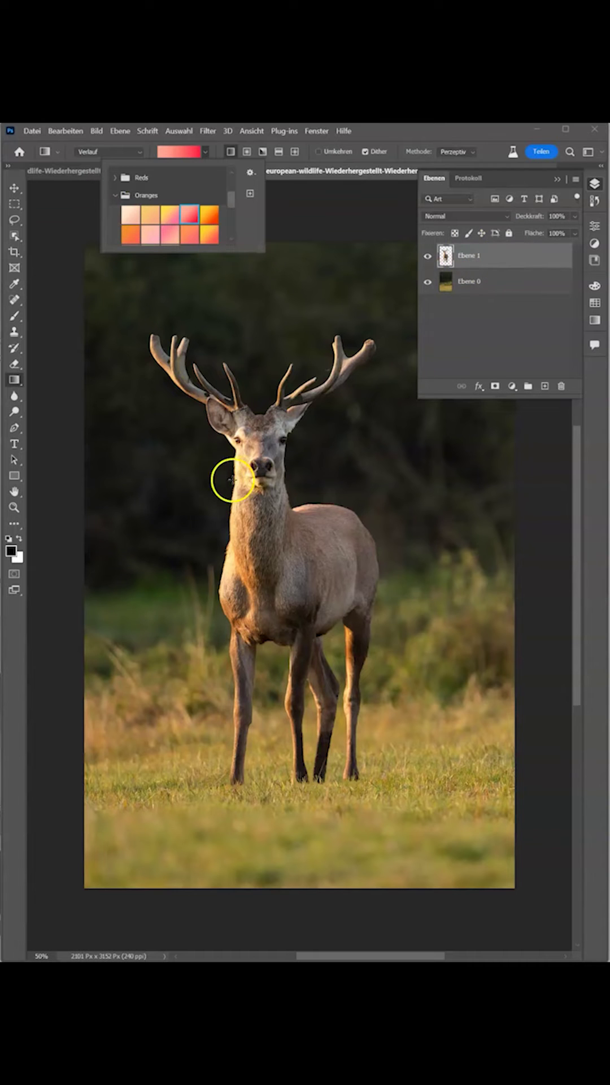
left_click(152, 519)
left_click_drag(153, 521, 438, 514)
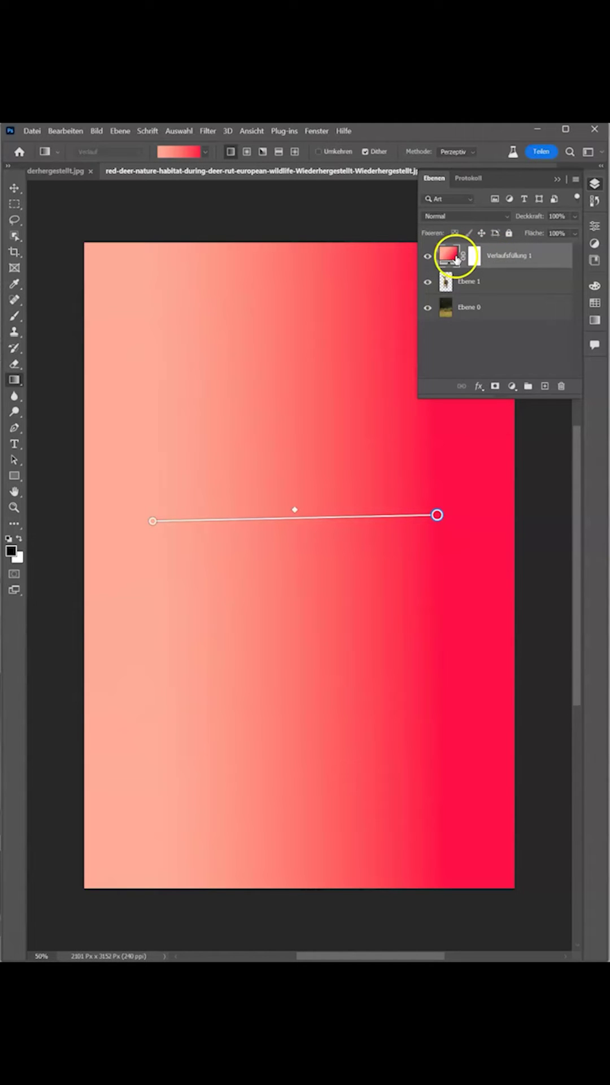
Step: Set the gradient's right stop to dark red 7f243a and its left stop to orange-red de3b12
left_click(448, 259)
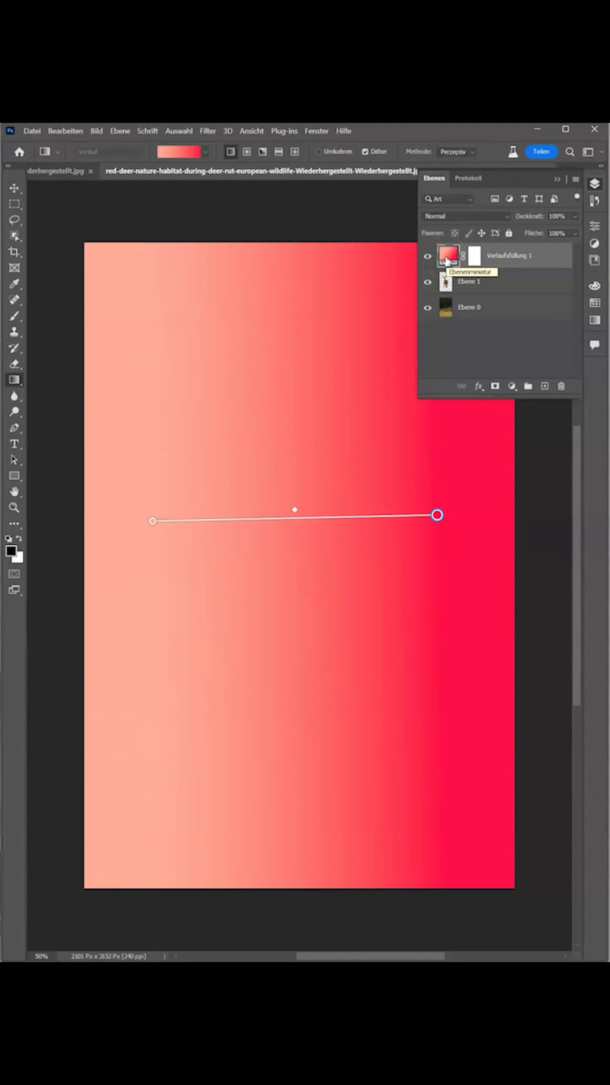
left_click_drag(447, 260, 440, 517)
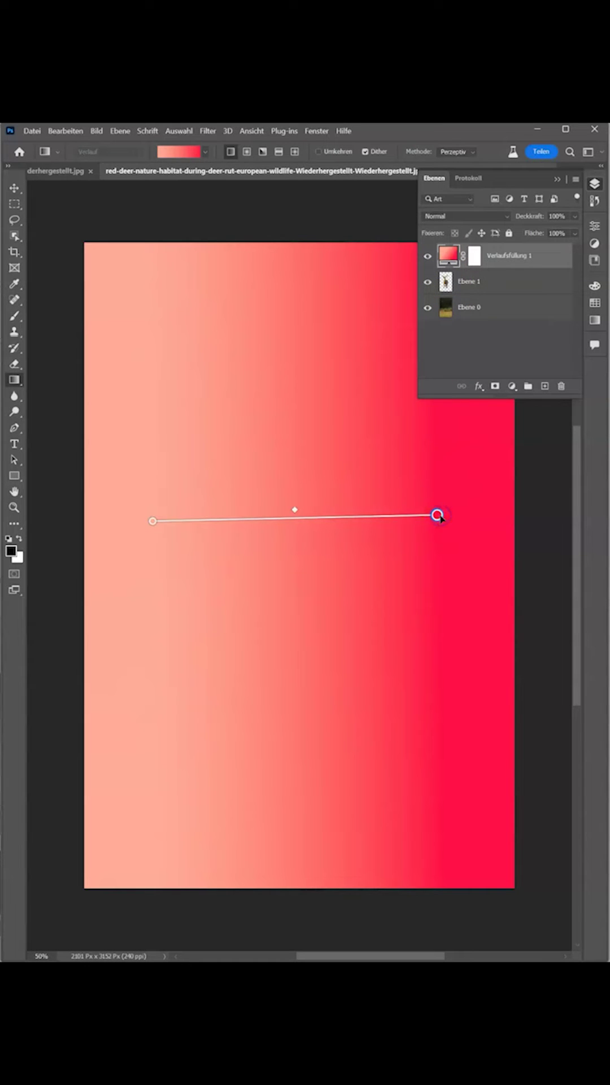
double_click(440, 517)
left_click_drag(127, 452, 87, 415)
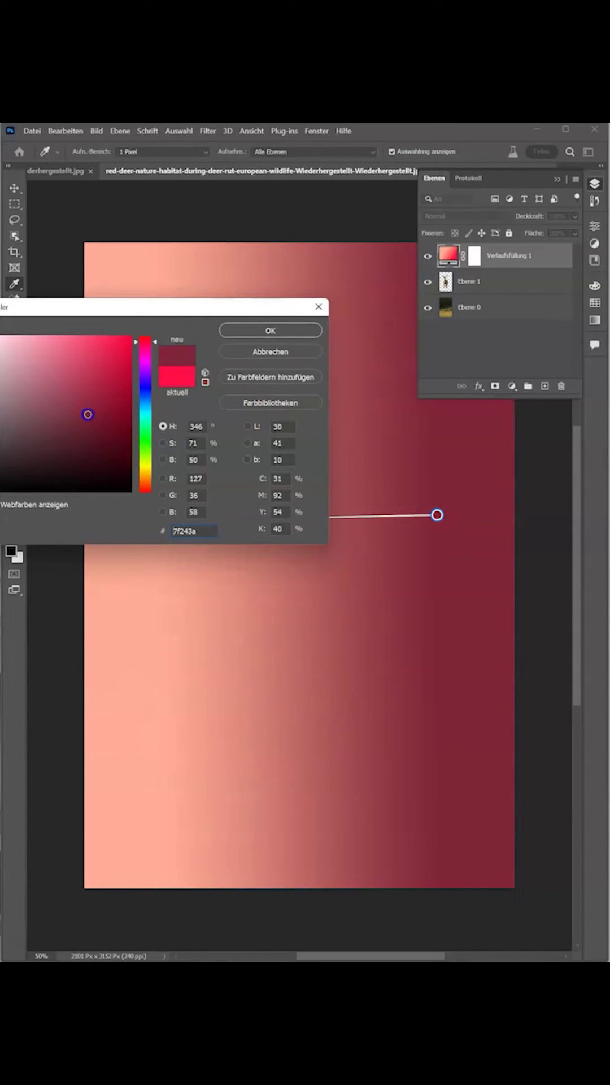
left_click(286, 329)
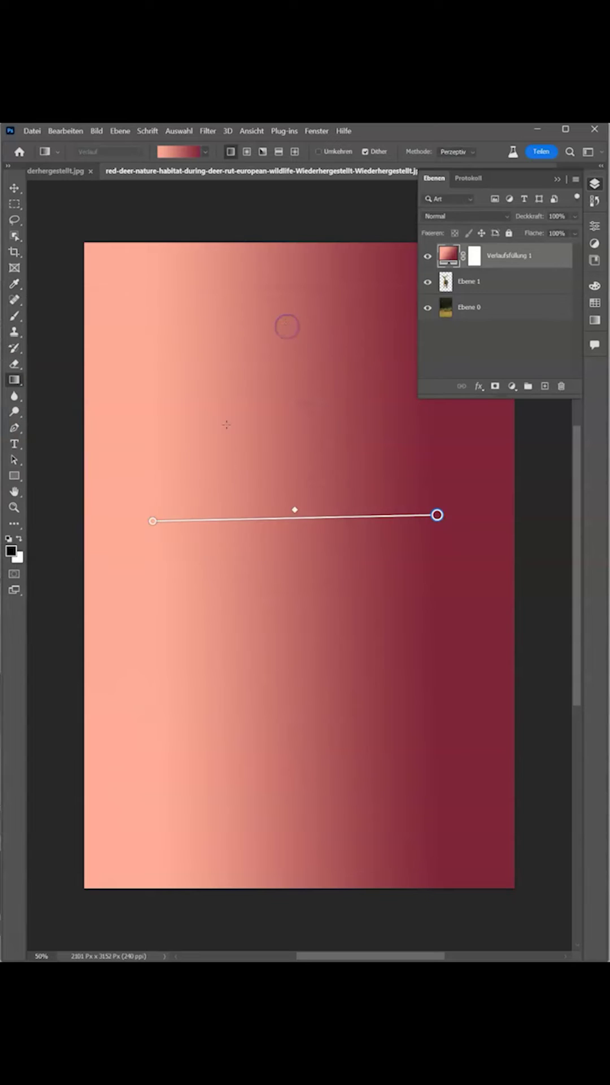
double_click(156, 518)
left_click(120, 356)
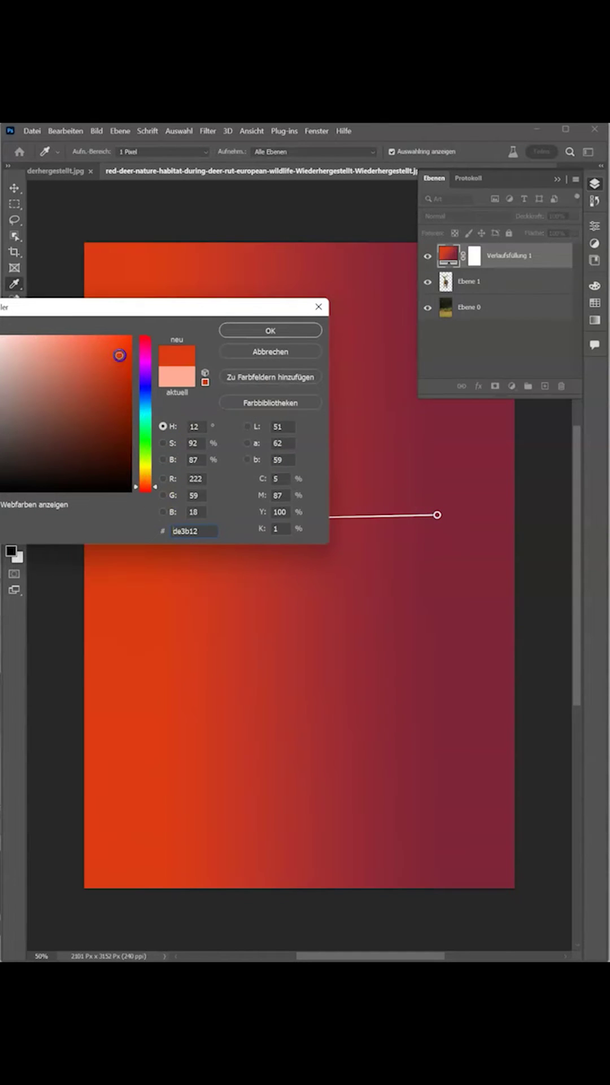
left_click(249, 331)
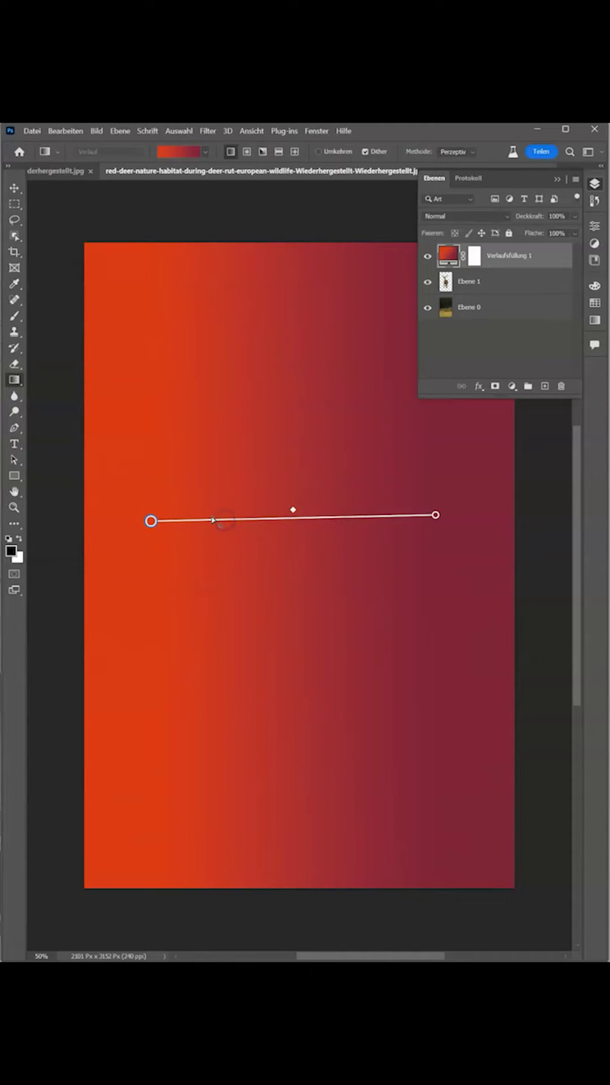
Step: Add a middle gradient stop, shift it right, and colour it greyish 836464
left_click_drag(199, 519, 203, 531)
left_click(202, 529)
left_click_drag(202, 521, 266, 520)
double_click(266, 519)
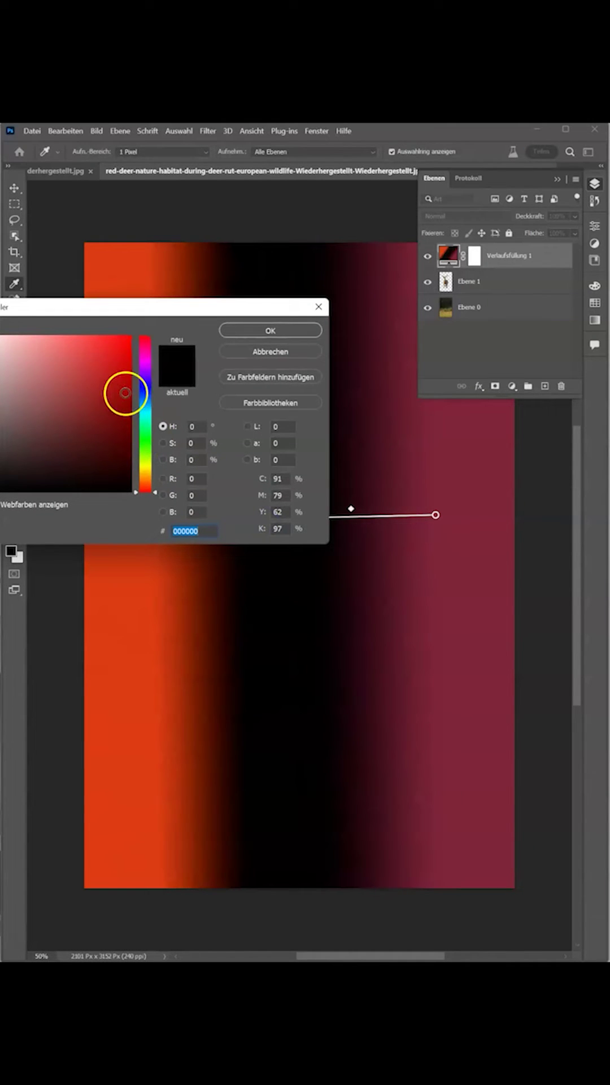
left_click(12, 412)
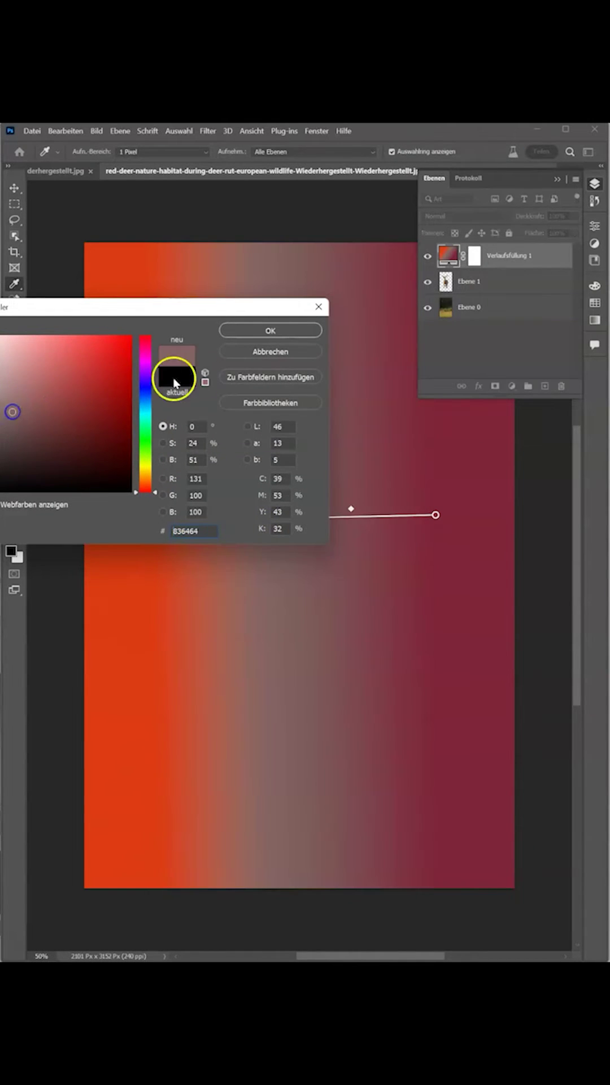
left_click(256, 331)
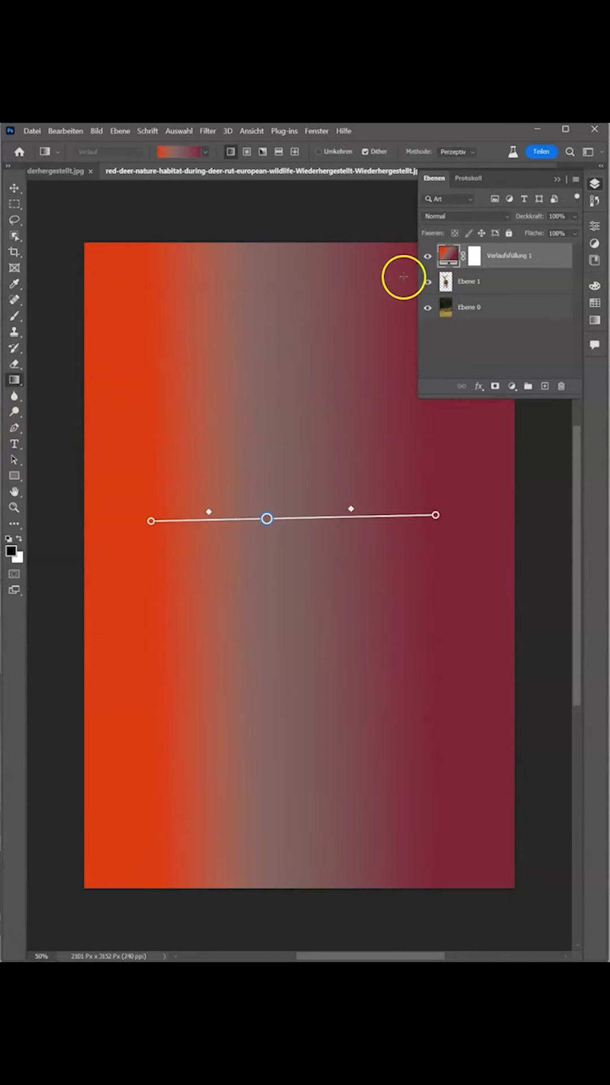
Step: Give the gradient fill a -120° angle and 100% scale in its Properties panel
left_click(595, 226)
left_click_drag(496, 442, 499, 569)
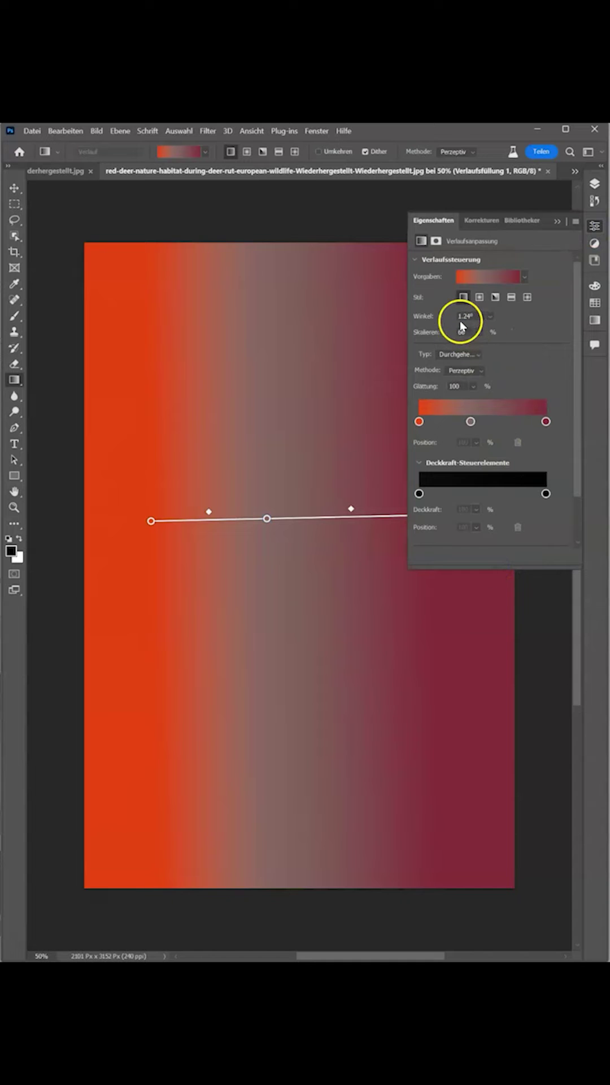
left_click(489, 317)
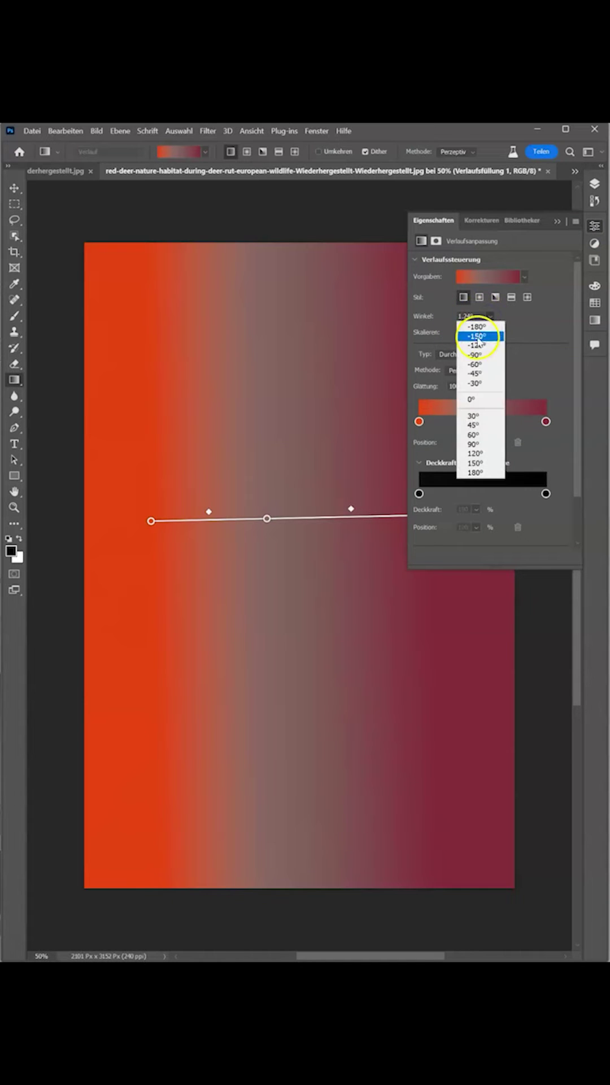
left_click(476, 346)
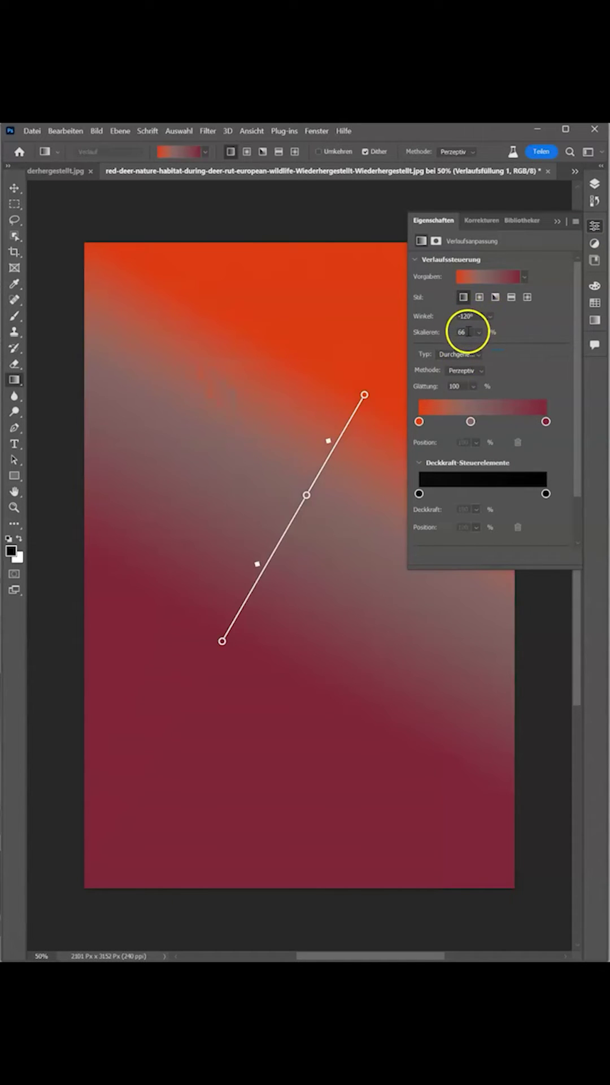
left_click(478, 334)
mouse_move(481, 349)
left_mouse_down()
mouse_move(497, 346)
mouse_move(485, 347)
left_mouse_up()
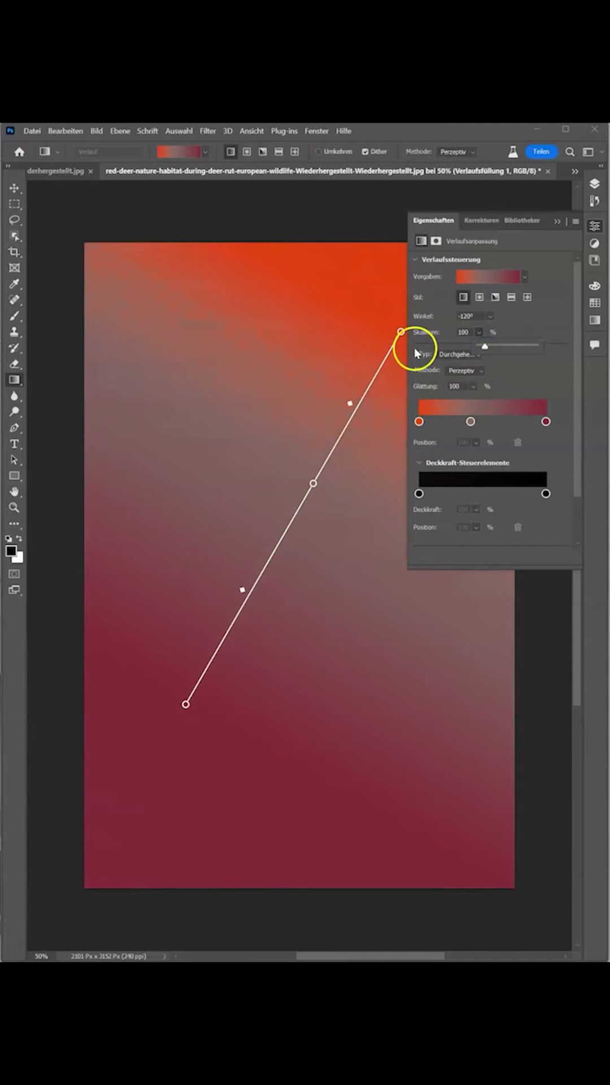
left_click(314, 593)
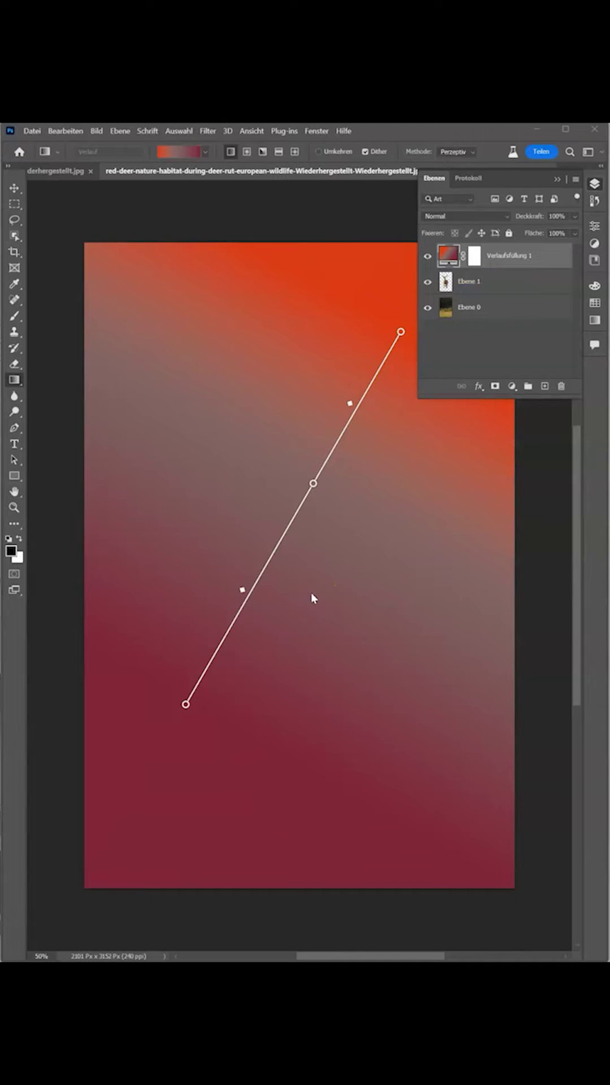
left_click(304, 596)
Step: Enable Hintergrund Ersteller*in in Neural Filters and generate backgrounds from the prompt 'City'
left_click(244, 648)
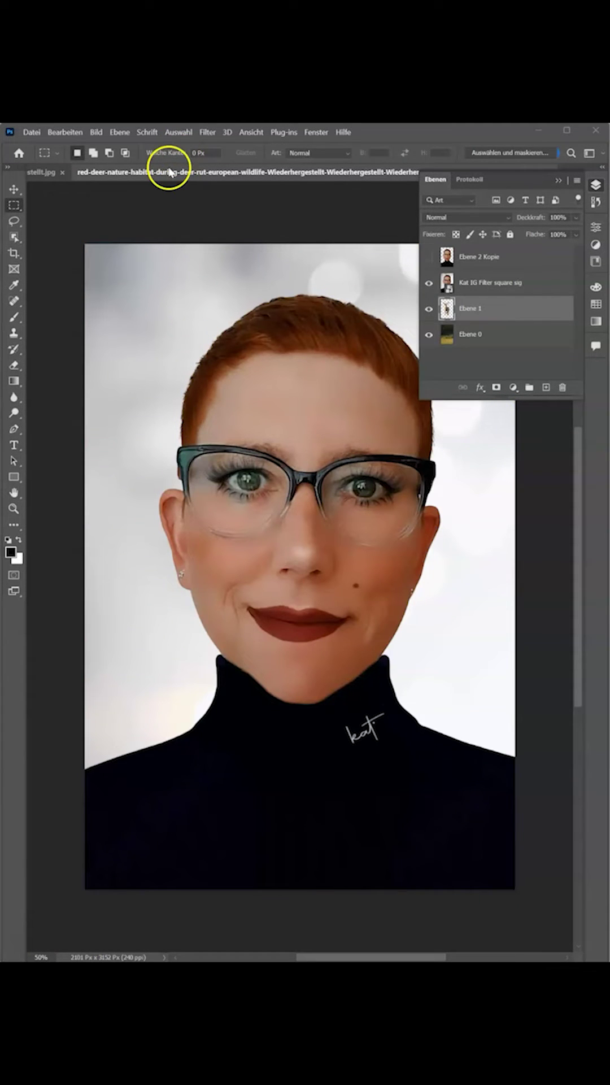
left_click(208, 133)
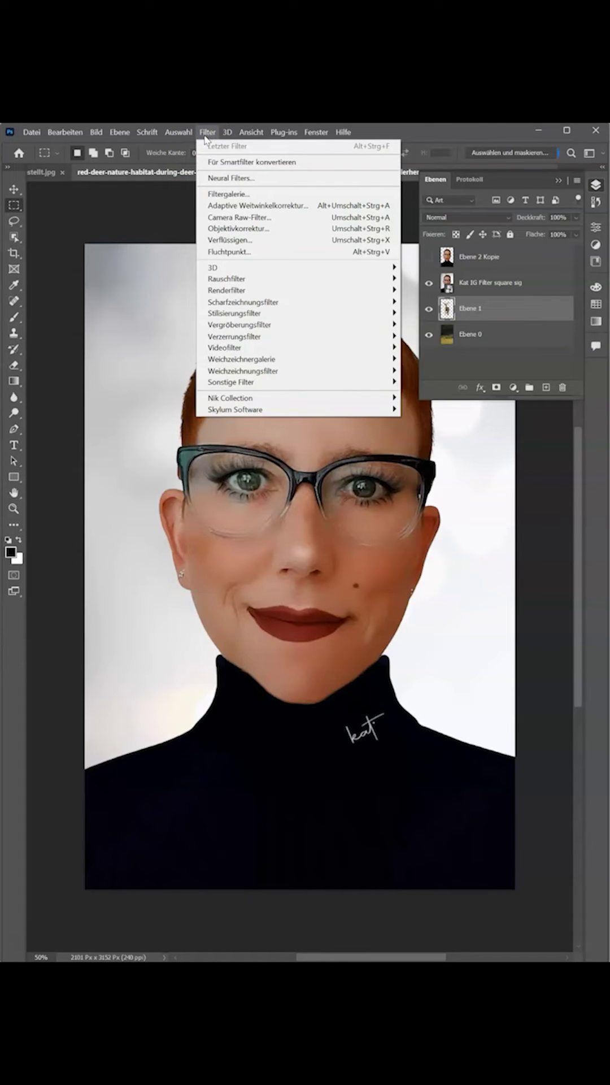
left_click(220, 180)
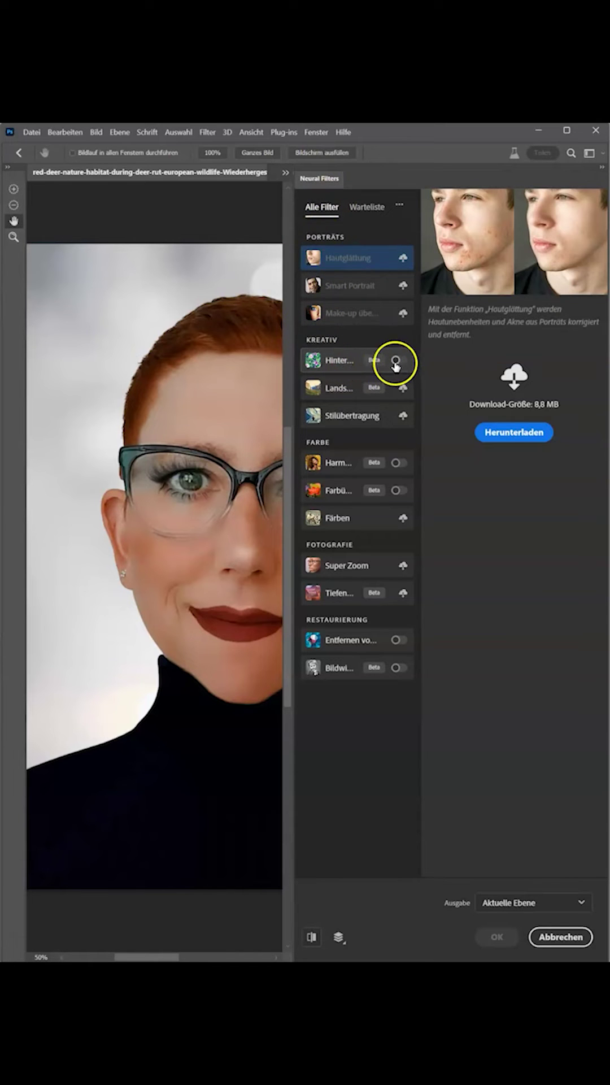
mouse_move(293, 393)
left_mouse_down()
mouse_move(172, 387)
mouse_move(292, 391)
left_mouse_up()
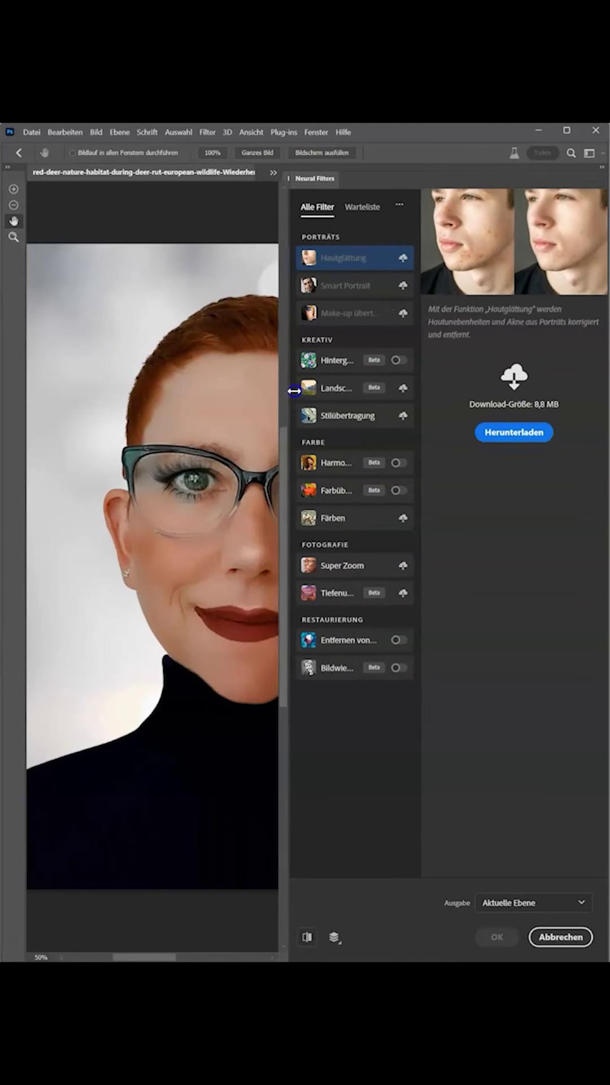
left_click(398, 361)
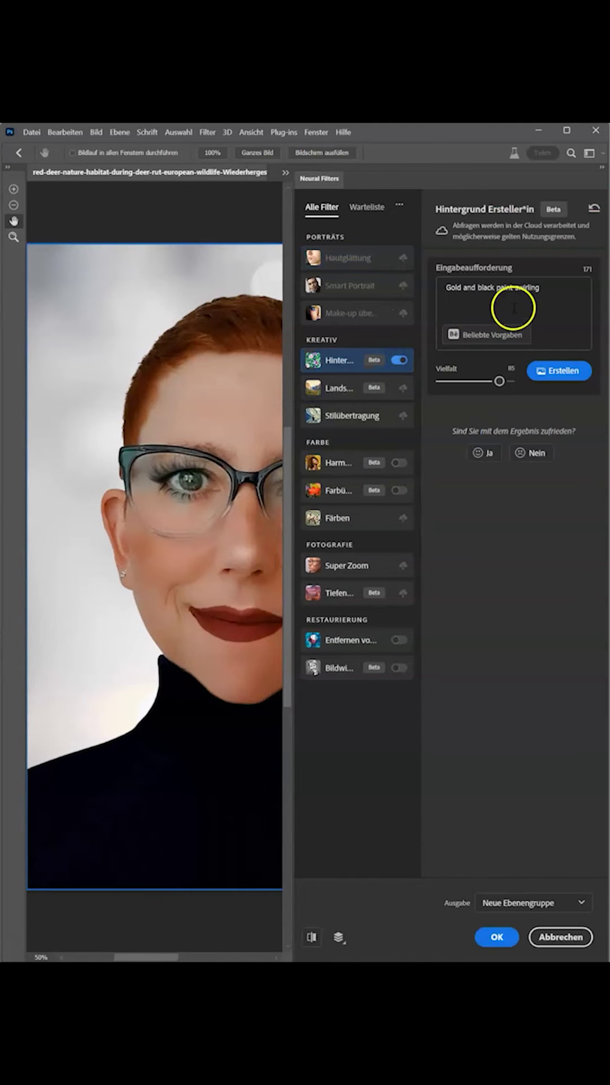
left_click_drag(551, 292, 414, 289)
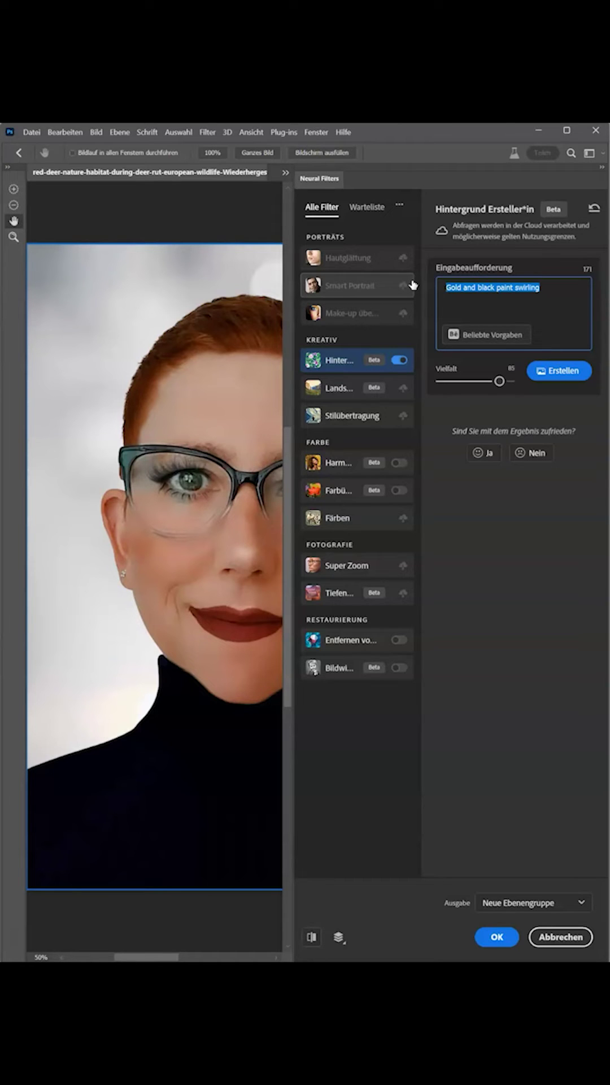
type("Cit")
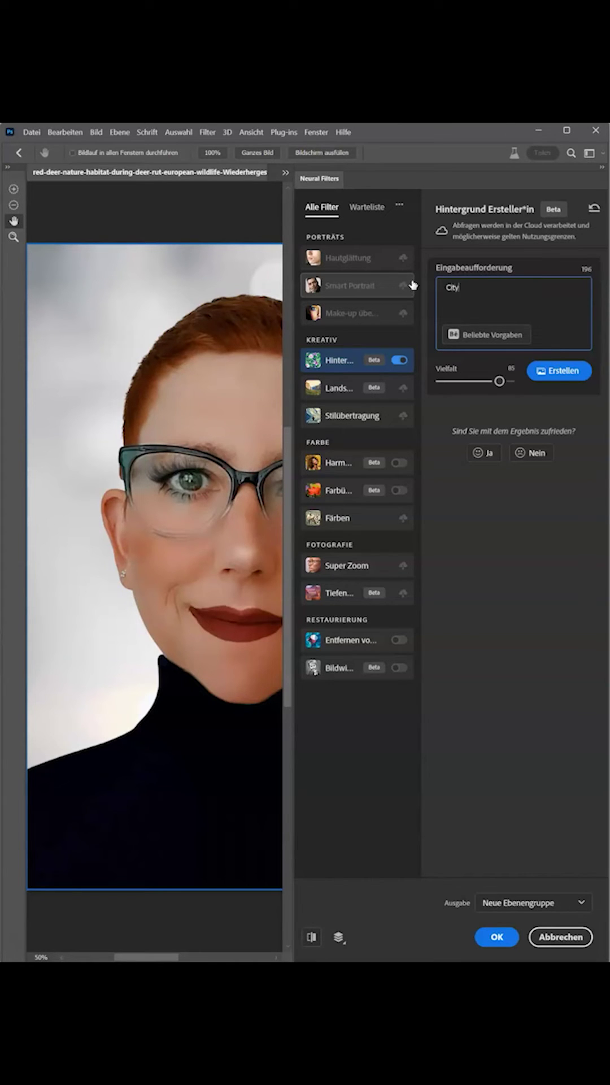
type("y")
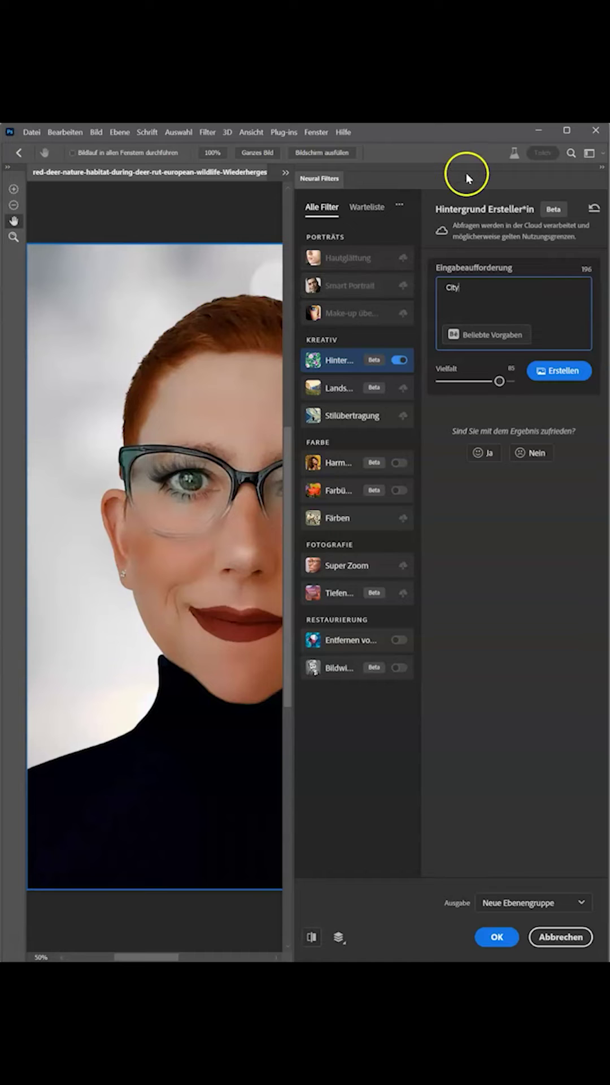
left_click(551, 372)
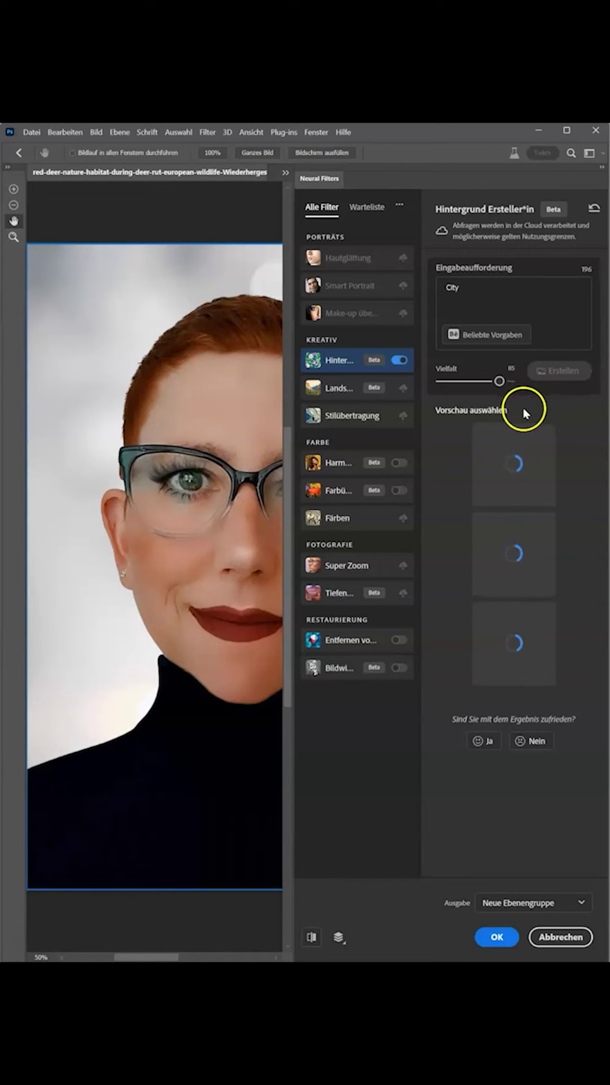
Step: Browse the City previews and similar variations, then select the night city-lights bokeh and confirm
left_click(507, 488)
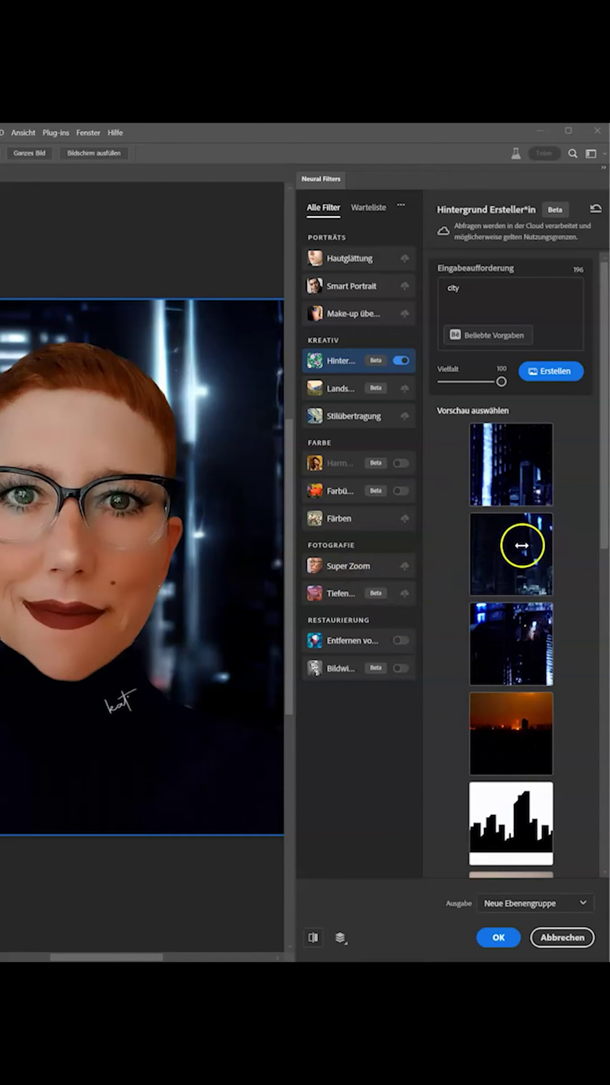
mouse_move(537, 492)
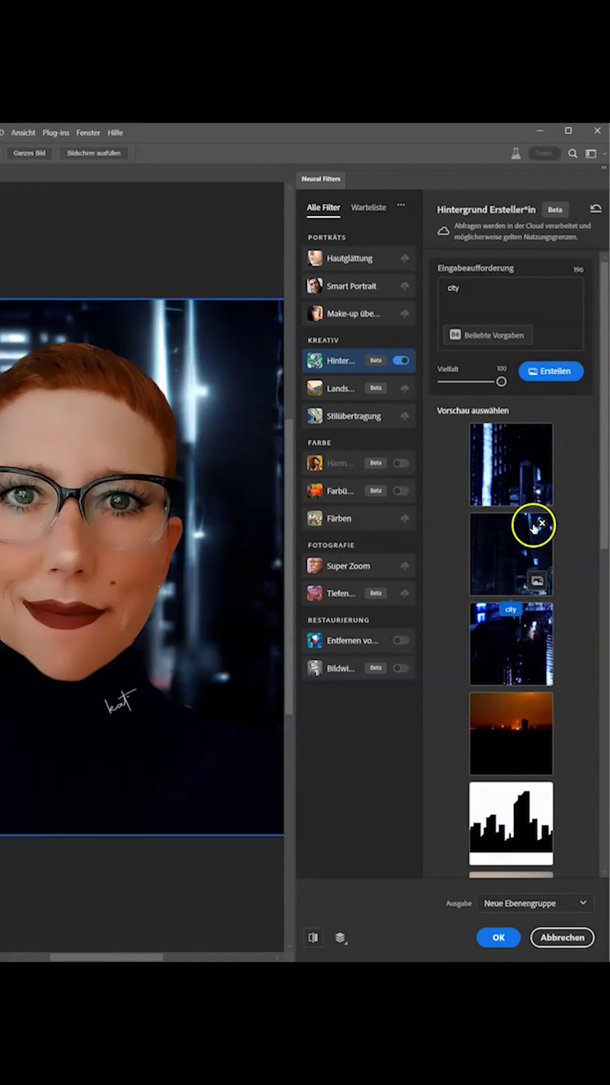
mouse_move(536, 582)
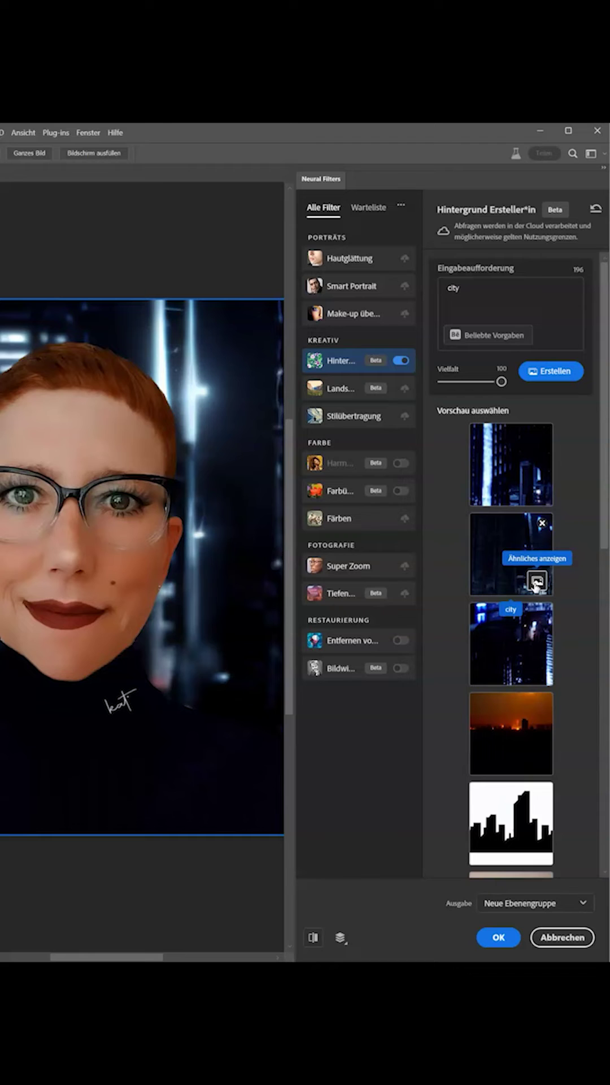
left_click(536, 581)
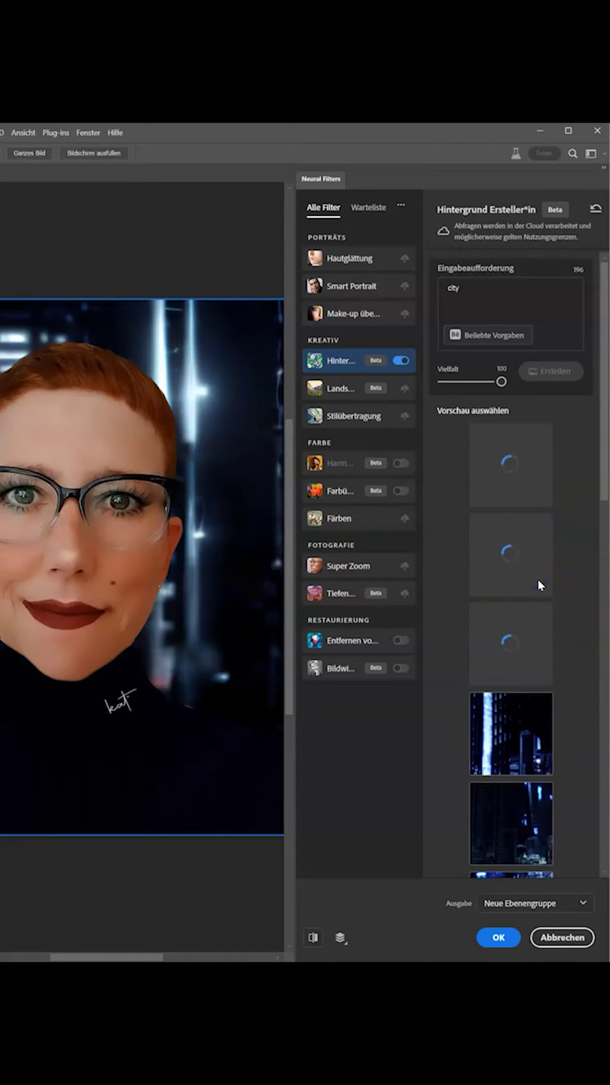
mouse_move(524, 737)
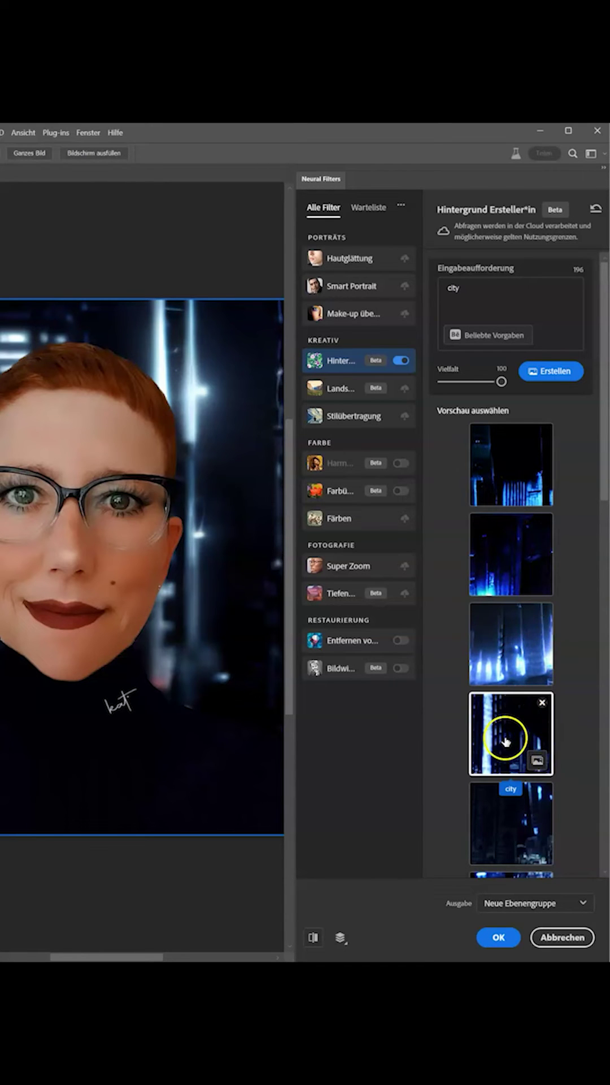
left_click(509, 734)
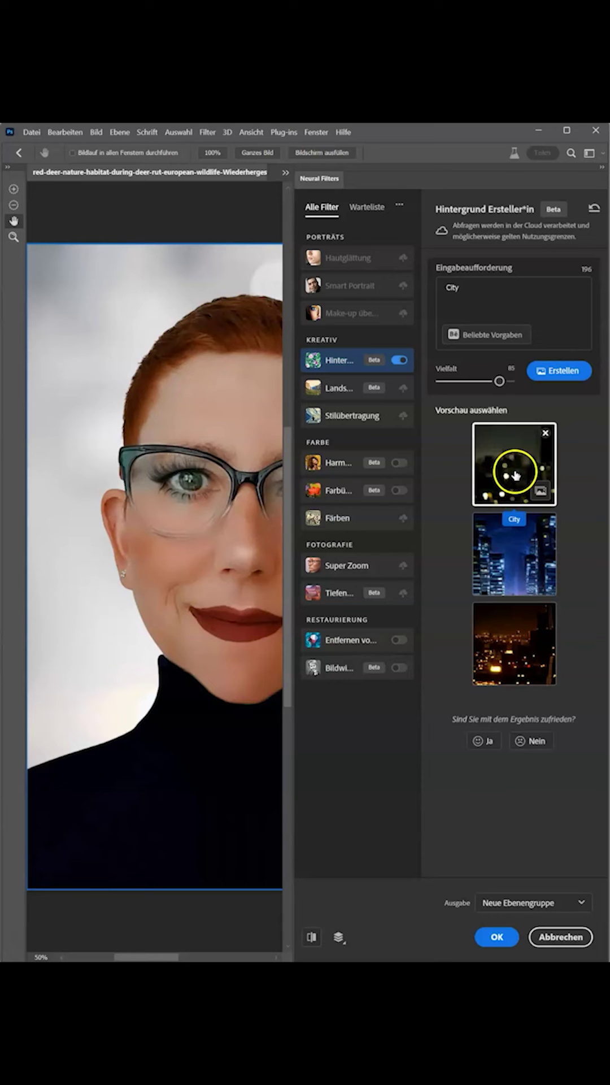
left_click(515, 475)
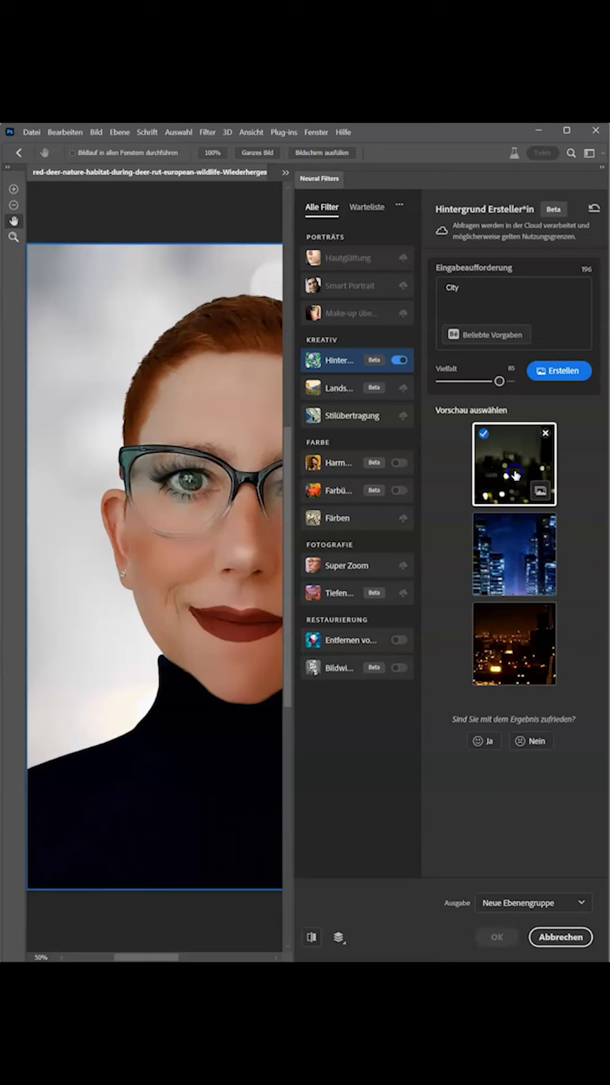
left_click(520, 931)
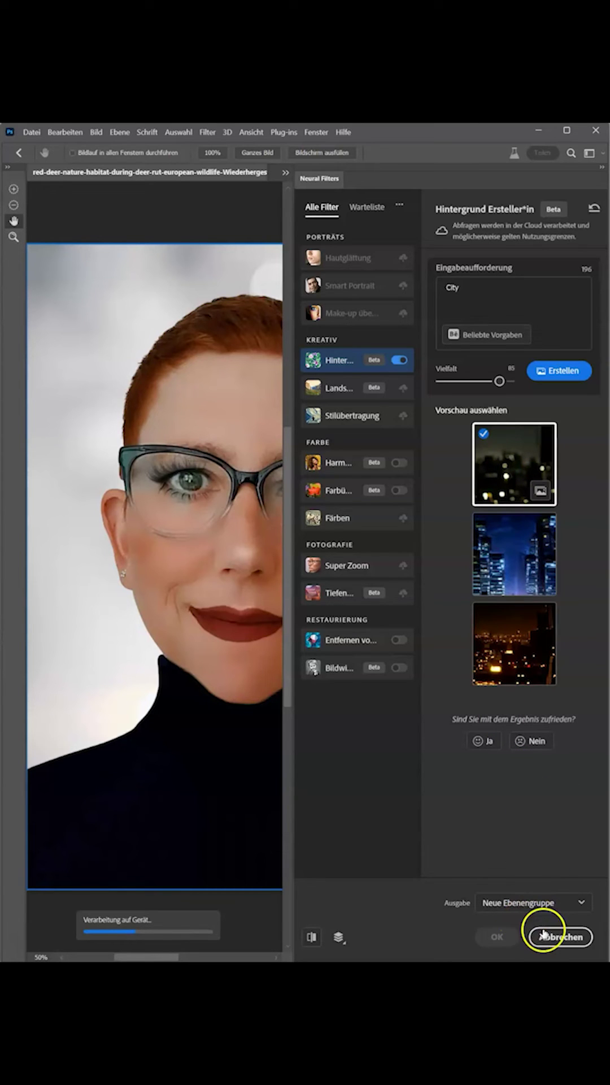
Step: Apply the City background and toggle the portrait layers' visibility to compare them
left_click(497, 938)
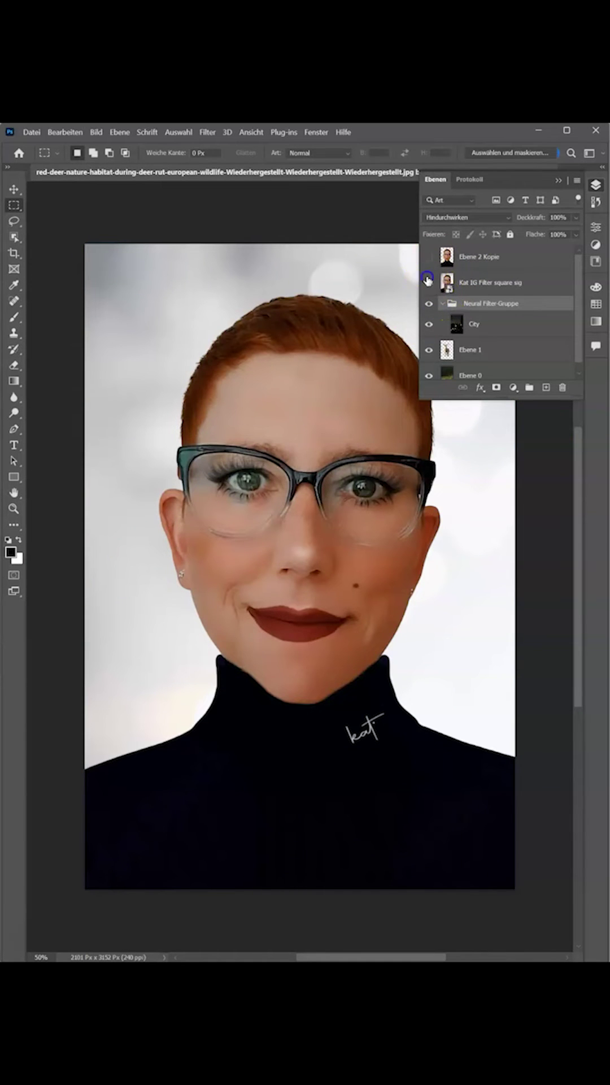
left_click(427, 280)
left_click(429, 258)
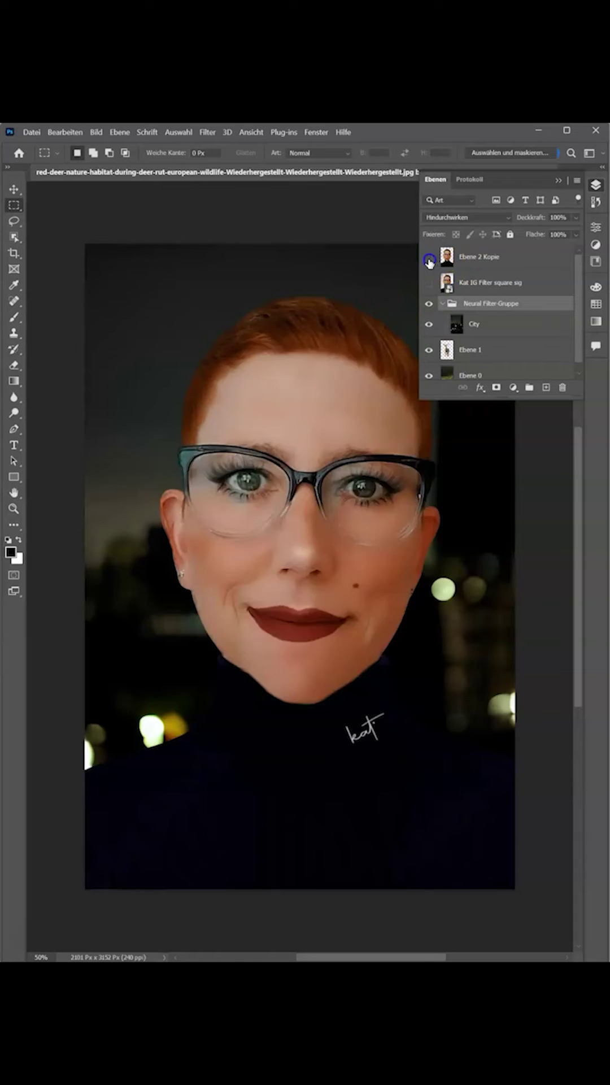
left_click(429, 260)
left_click(428, 282)
Step: Move the Neural Filter-Gruppe up the stack and make Kat IG Filter square sig active
left_click(451, 310)
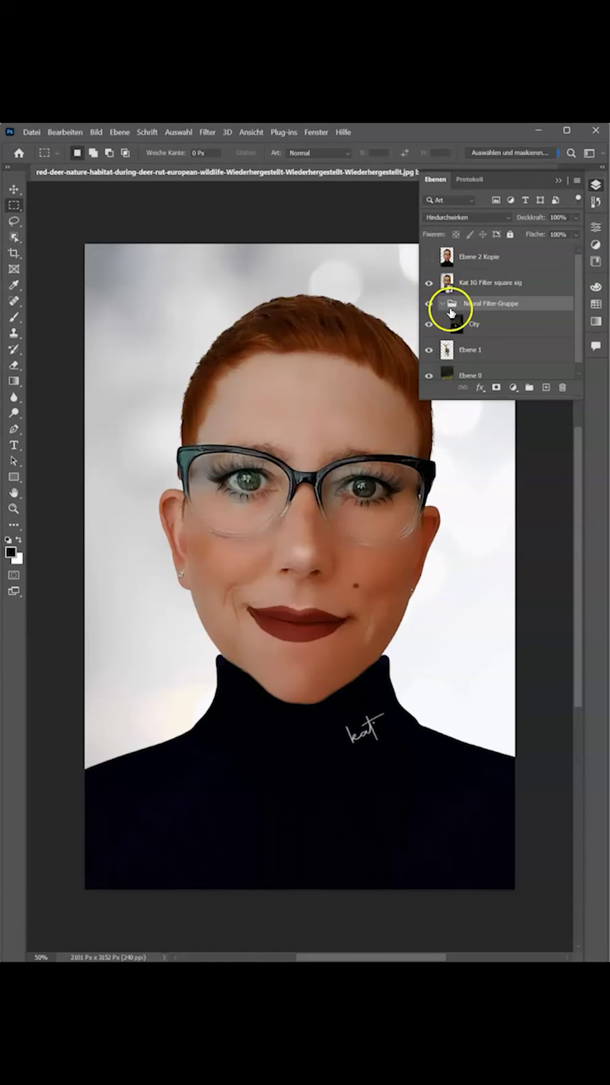
left_click_drag(454, 309, 482, 290)
left_click(480, 285)
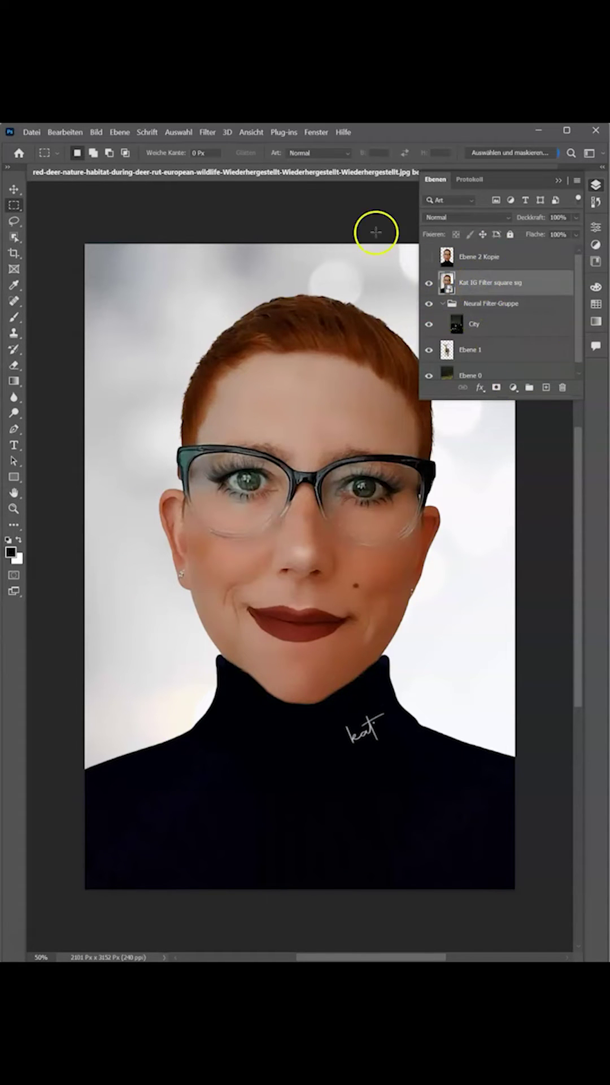
left_click(208, 132)
Step: Enable the background creator and generate previews from the 'Satin cloth texture' popular preset
left_click(229, 146)
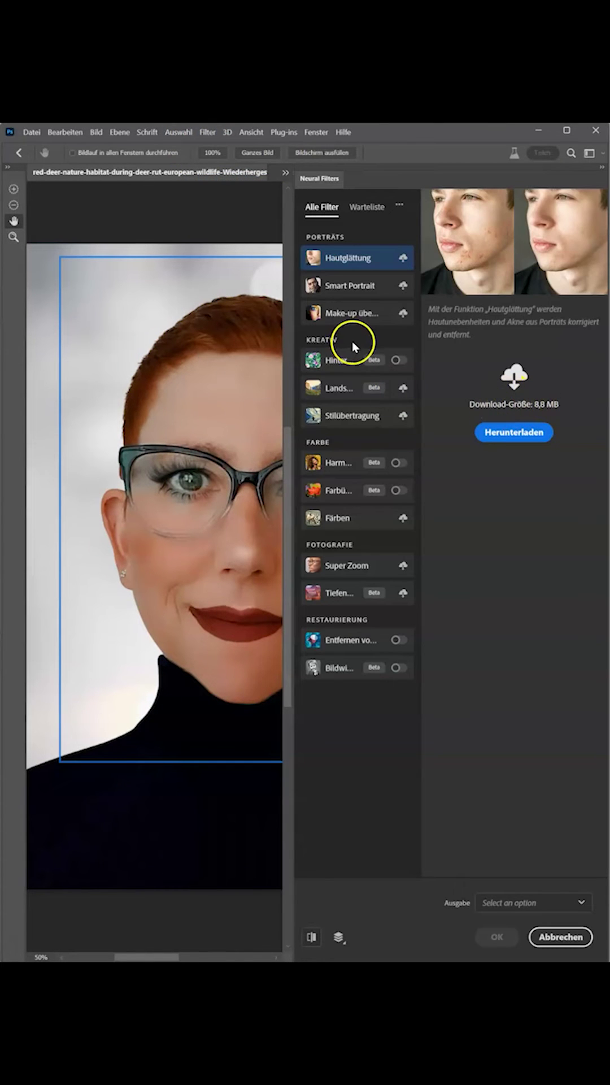
left_click(398, 361)
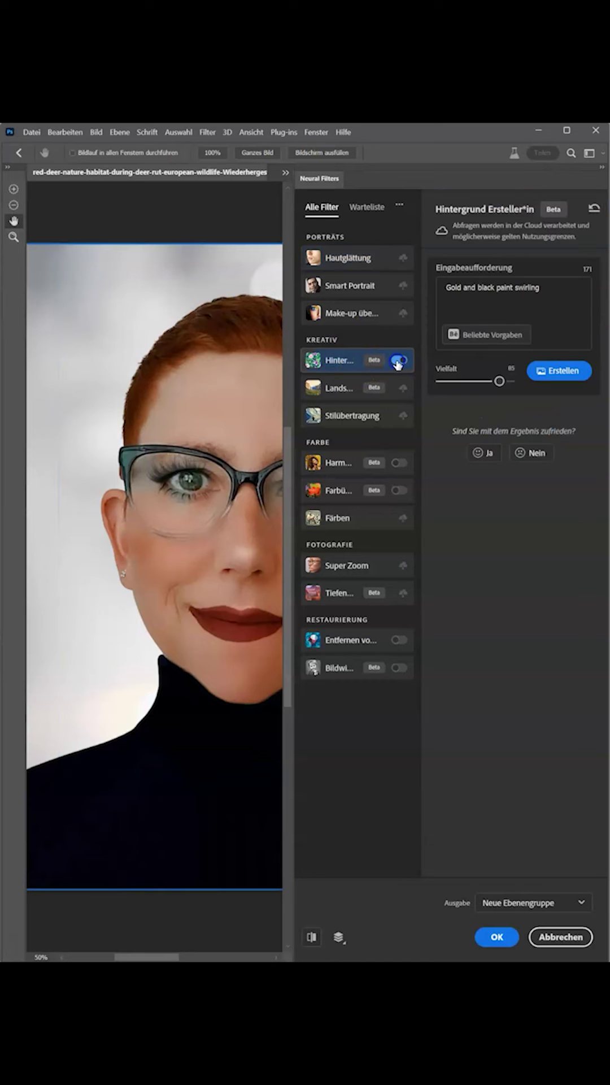
left_click(451, 341)
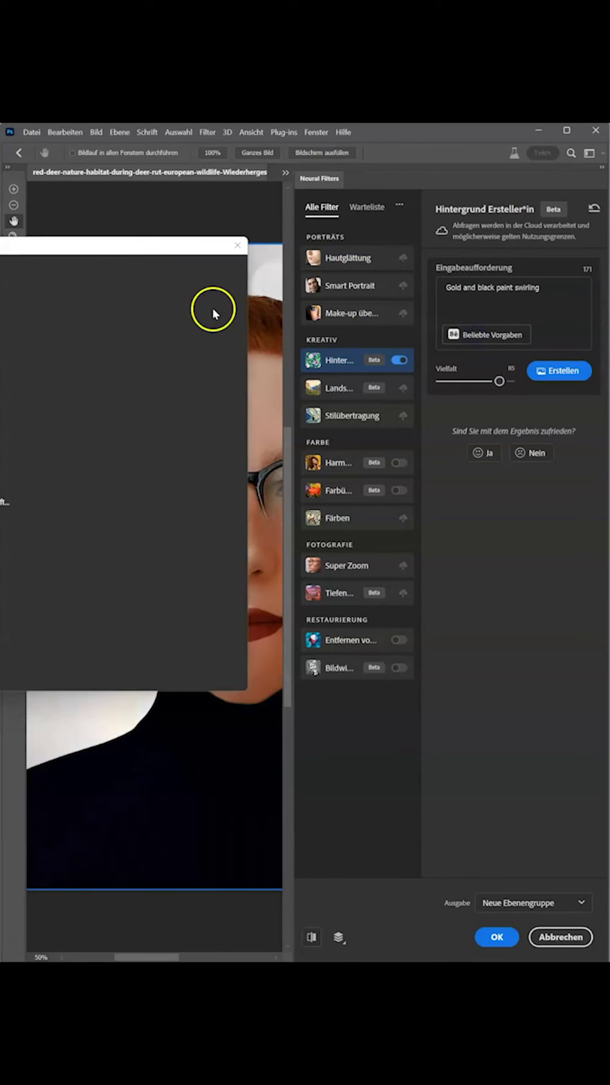
left_click_drag(126, 248, 438, 248)
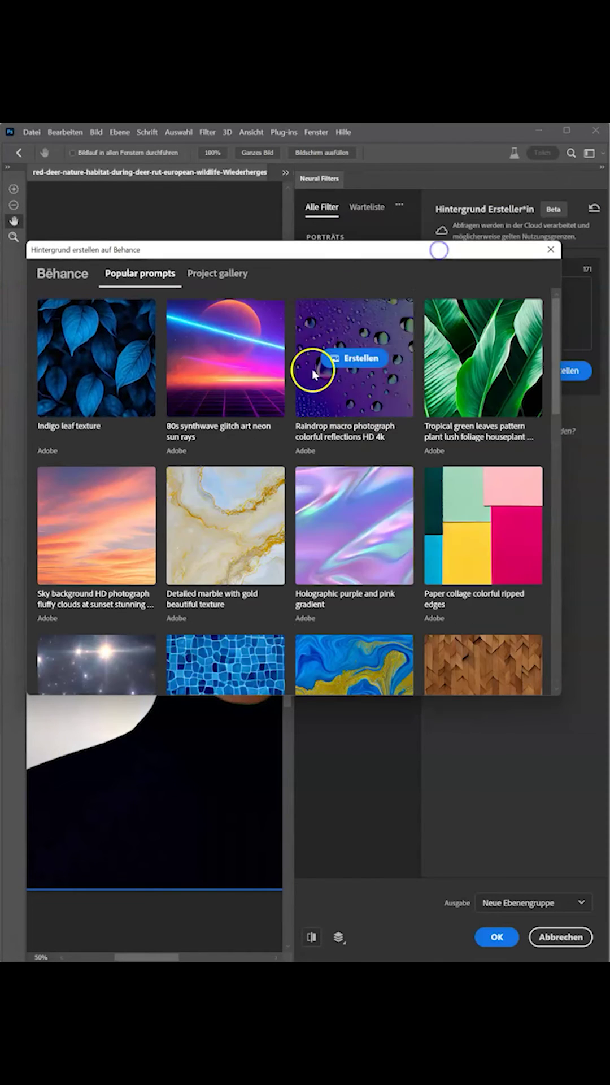
scroll(380, 492, "down", 8)
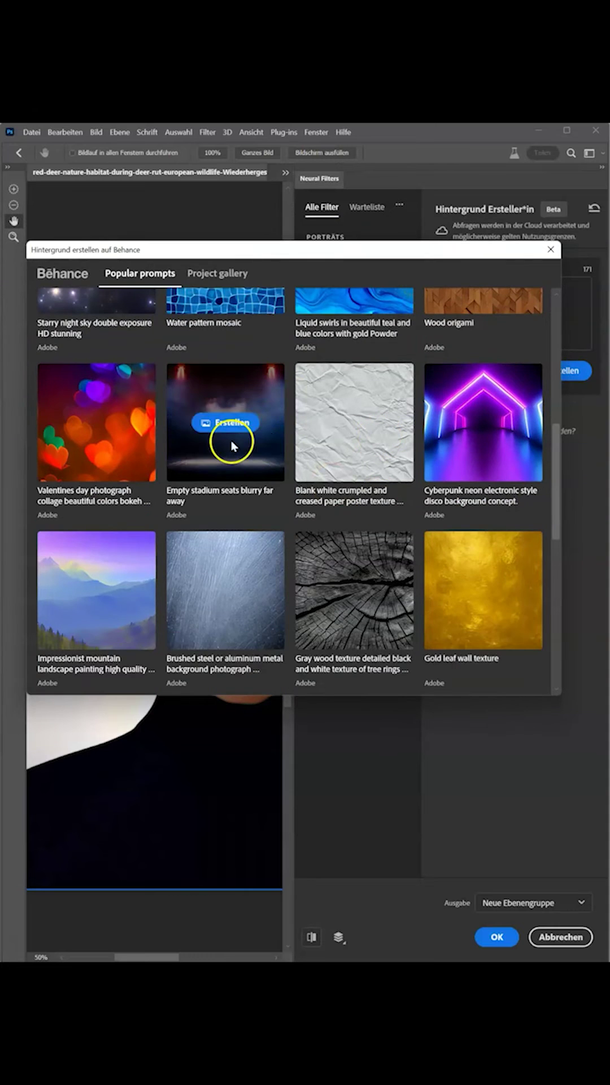
scroll(262, 575, "down", 6)
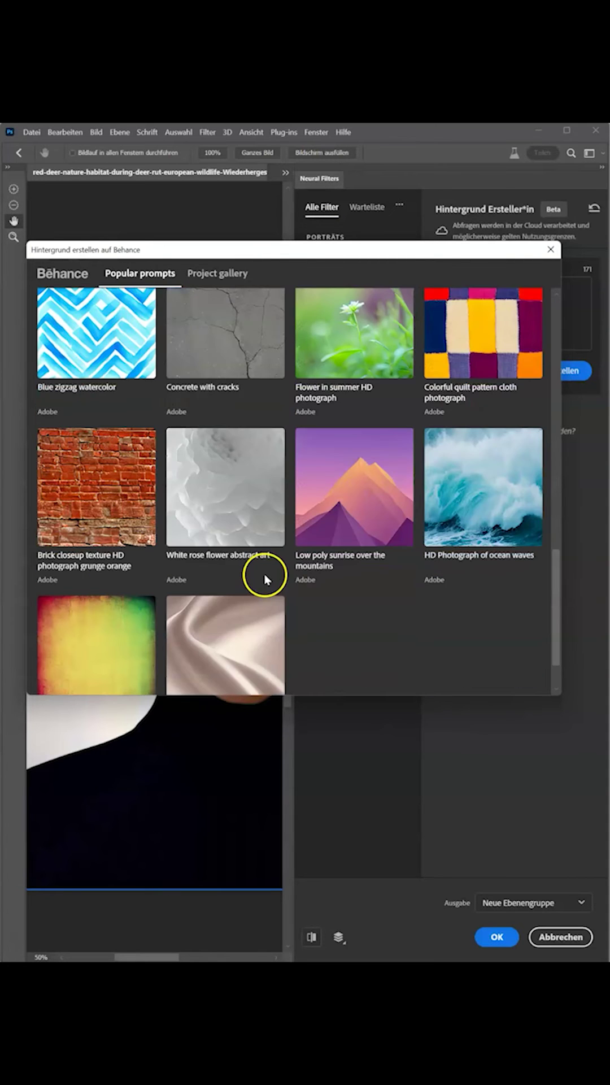
left_click(226, 654)
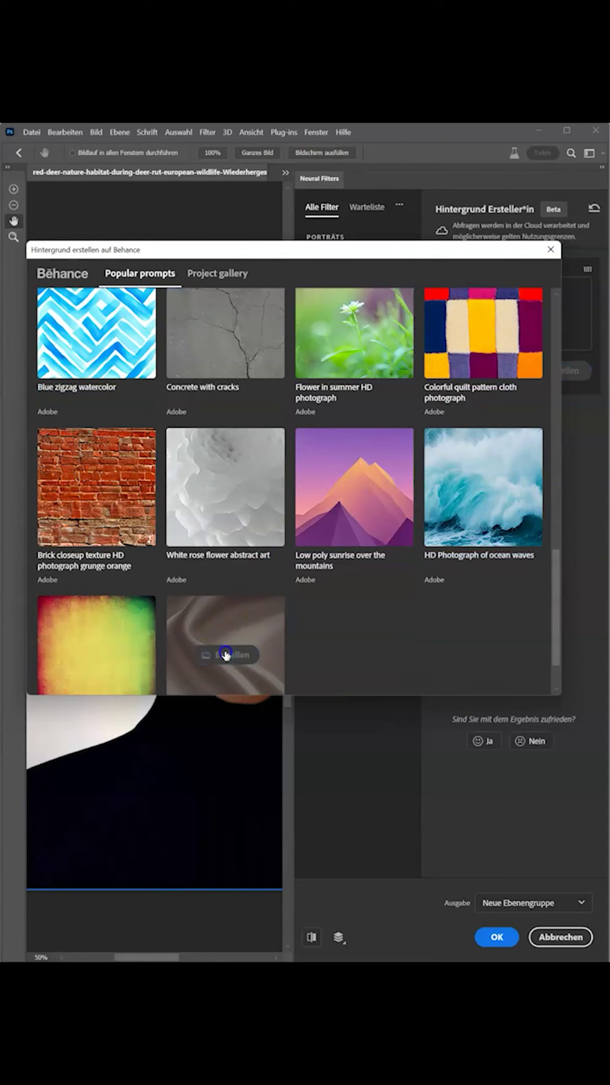
left_click(551, 249)
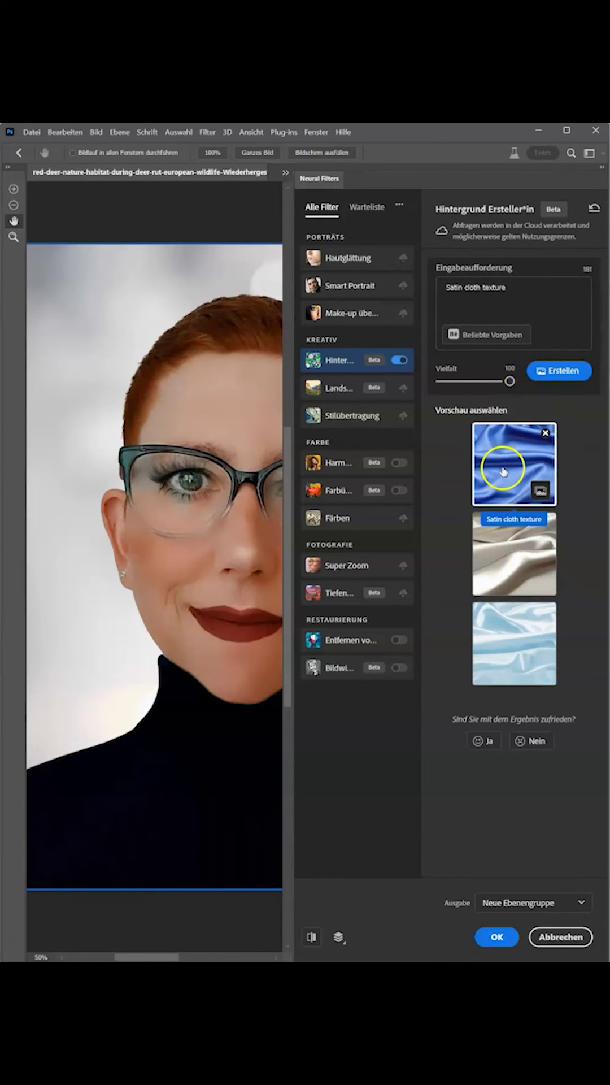
Step: Generate more satin previews, apply the dark satin one, and show the Ebene 2 Kopie portrait
left_click(536, 371)
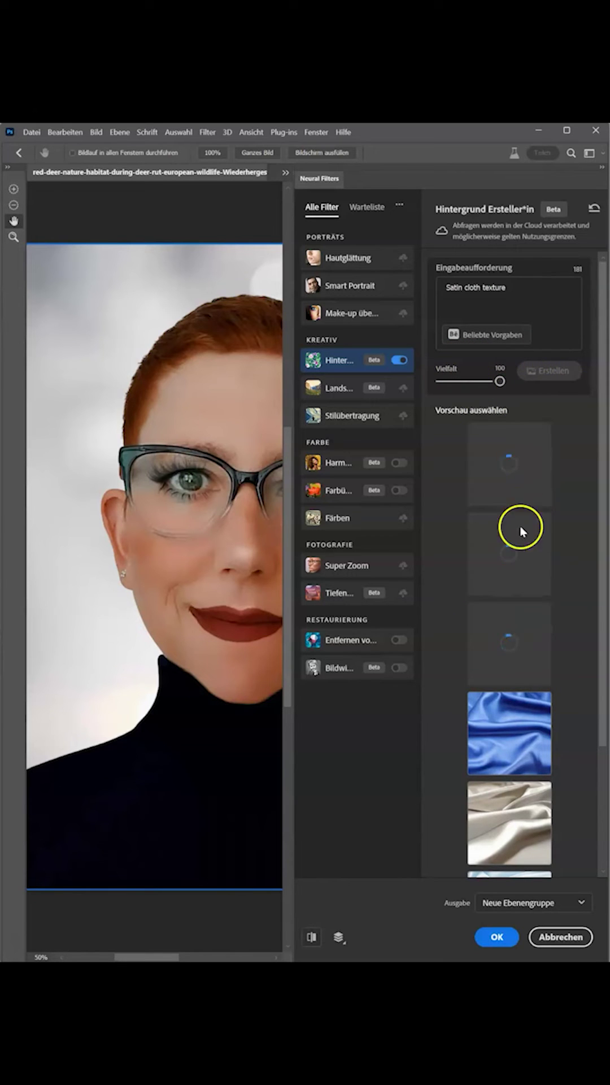
mouse_move(505, 736)
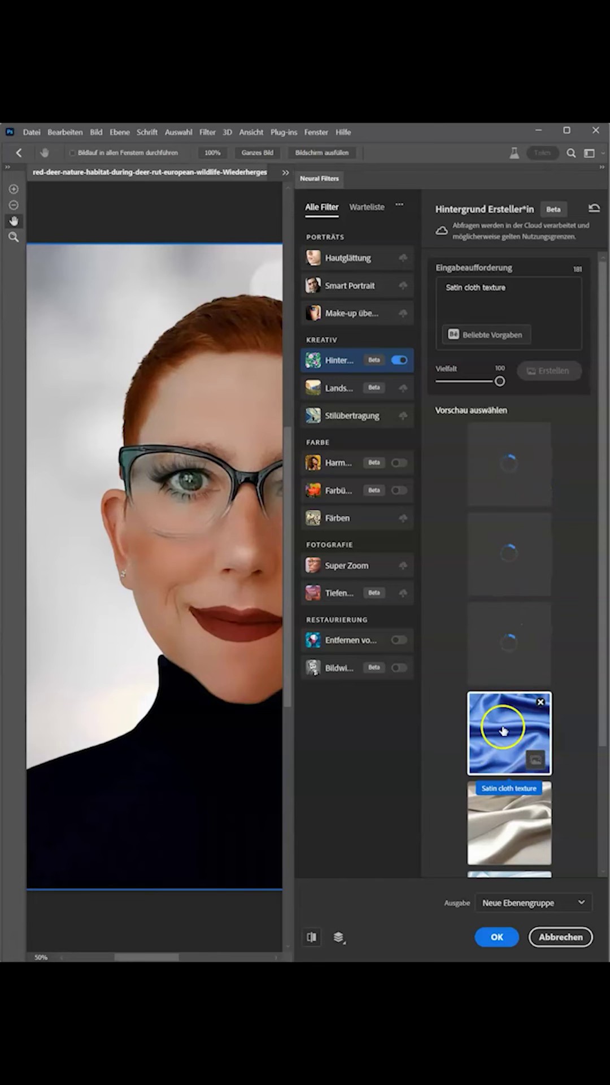
mouse_move(538, 821)
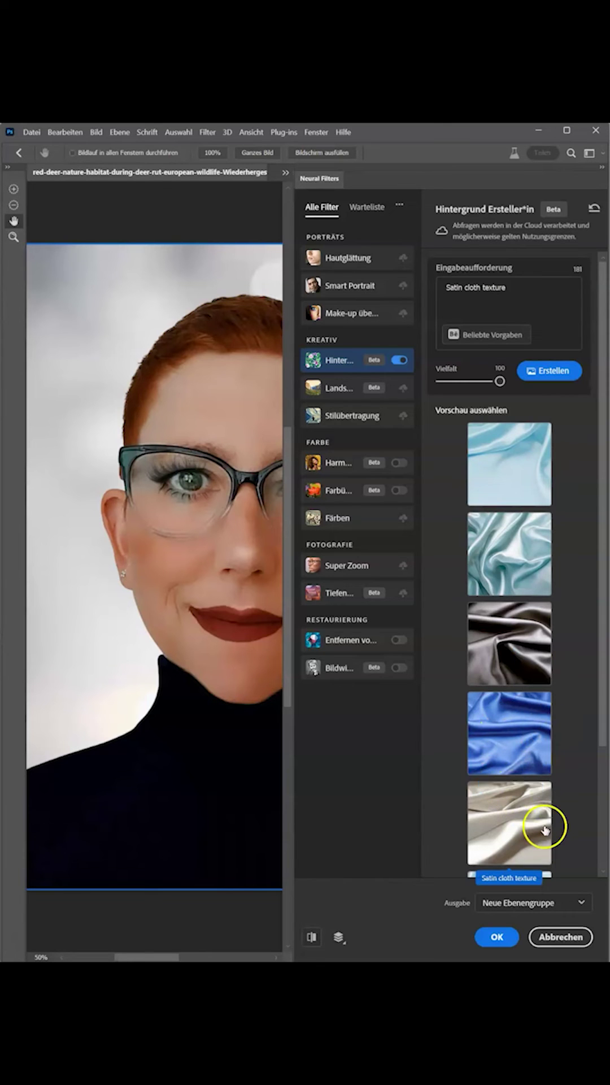
left_click(501, 651)
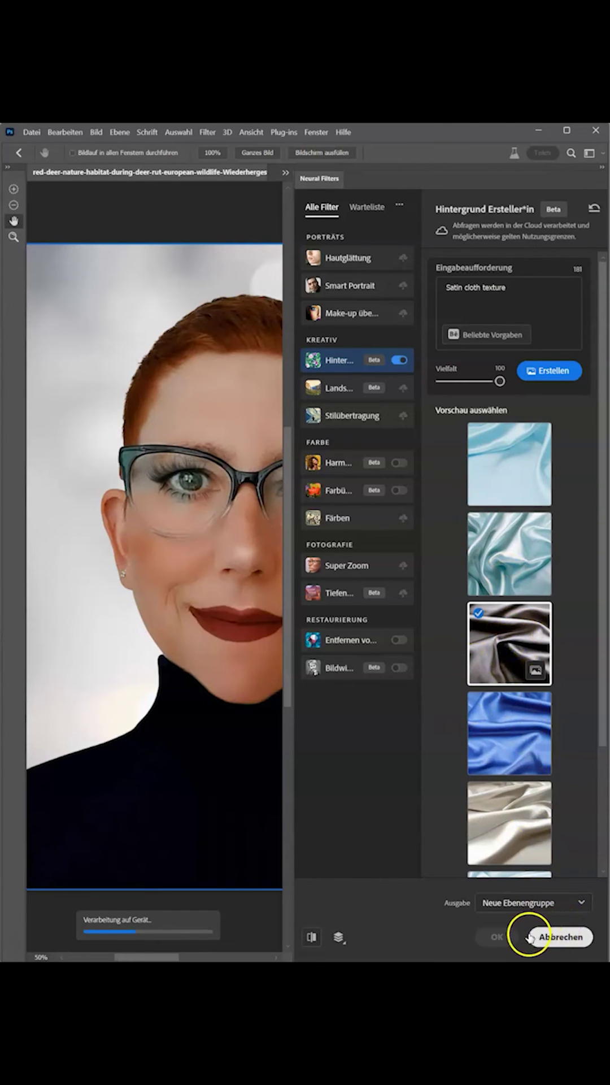
left_click(500, 938)
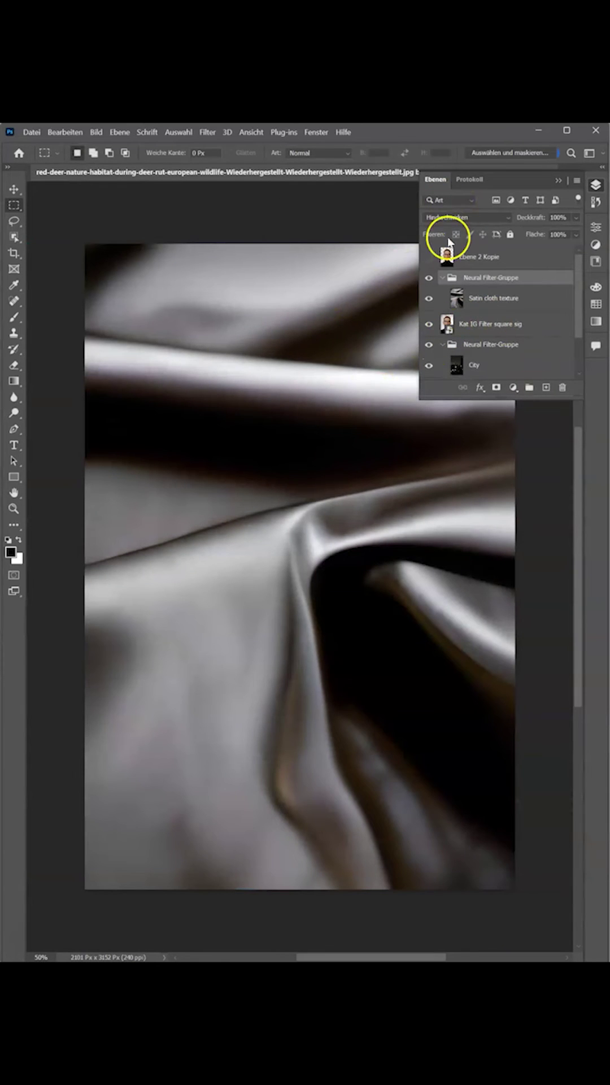
left_click(430, 257)
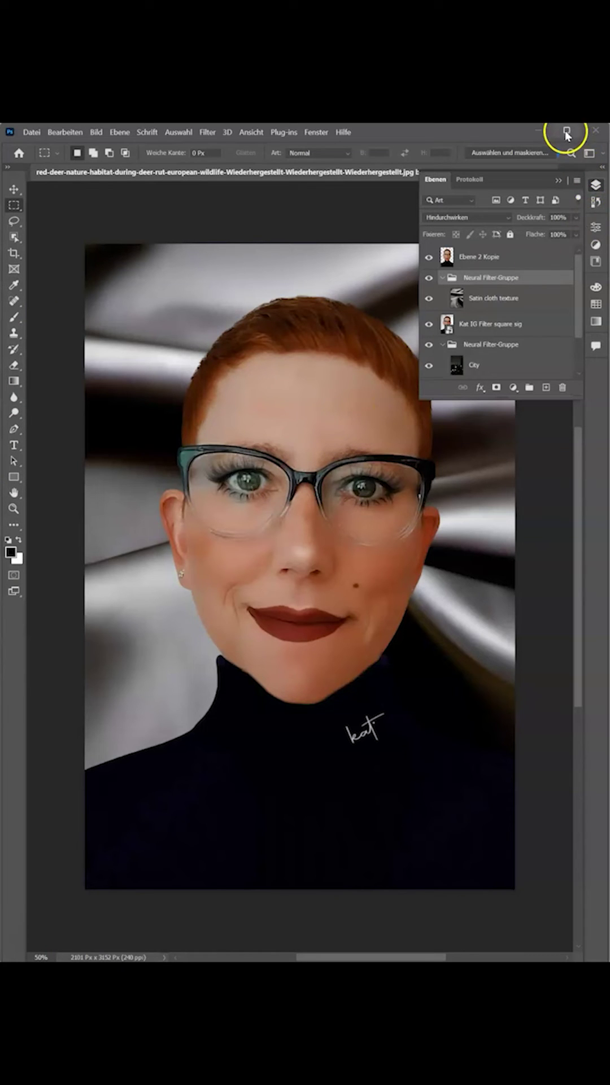
mouse_move(566, 136)
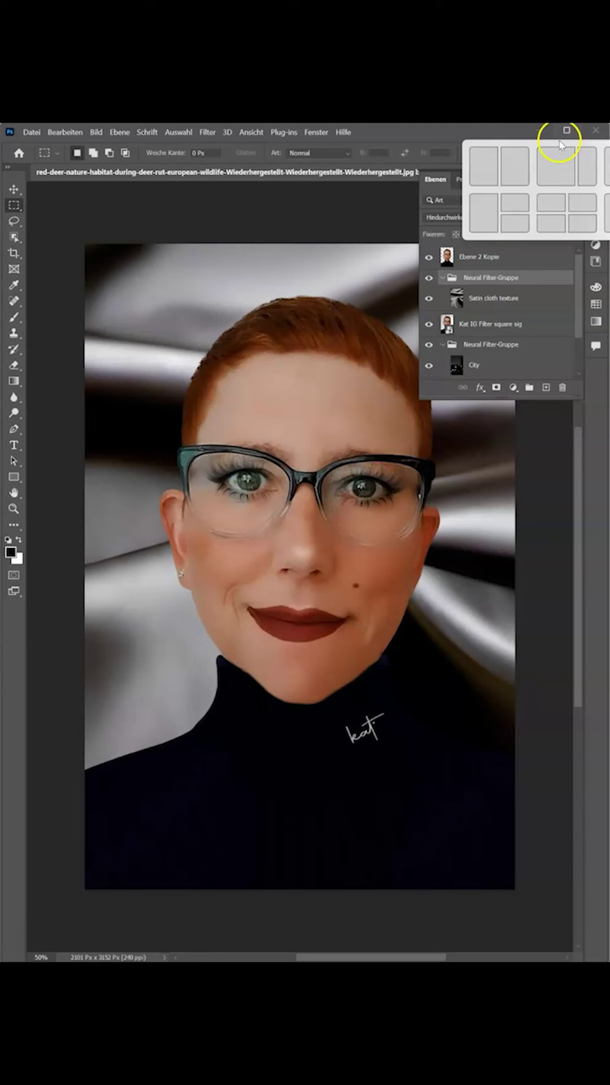
left_click(513, 167)
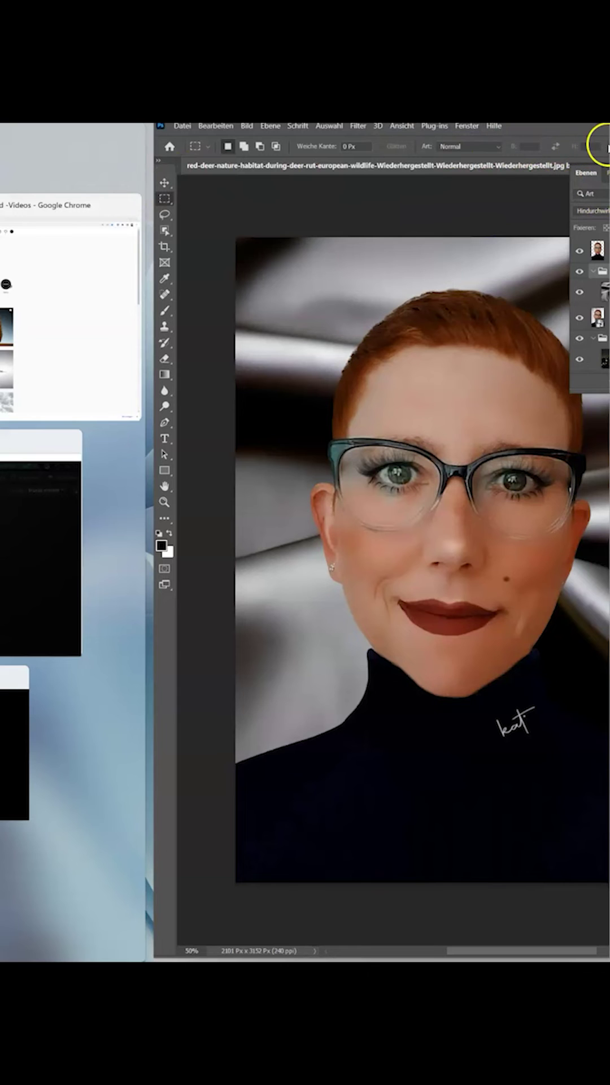
left_click(212, 181)
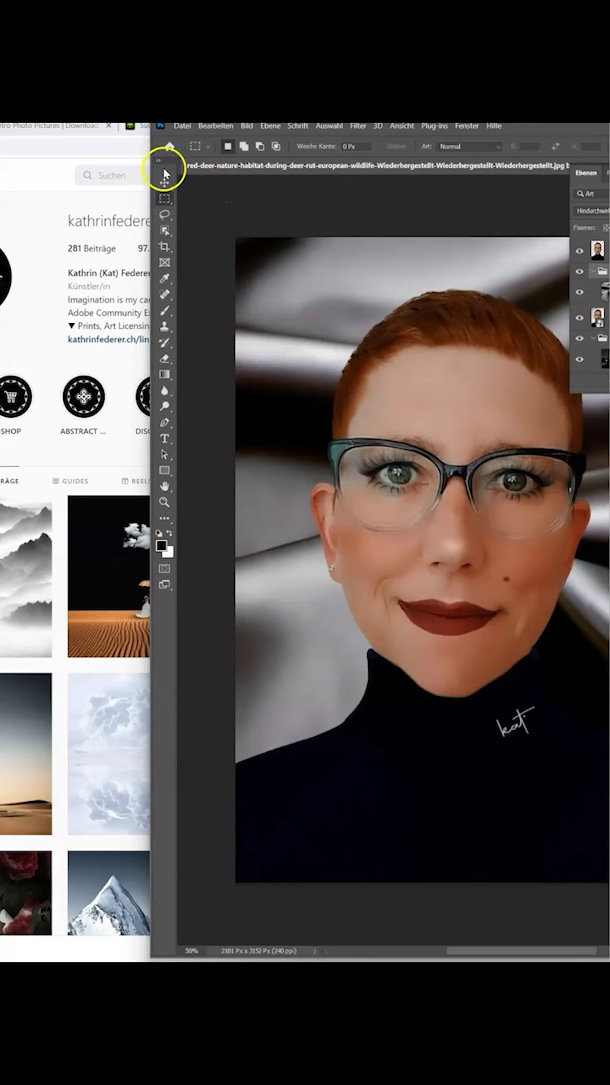
left_click_drag(537, 126, 472, 125)
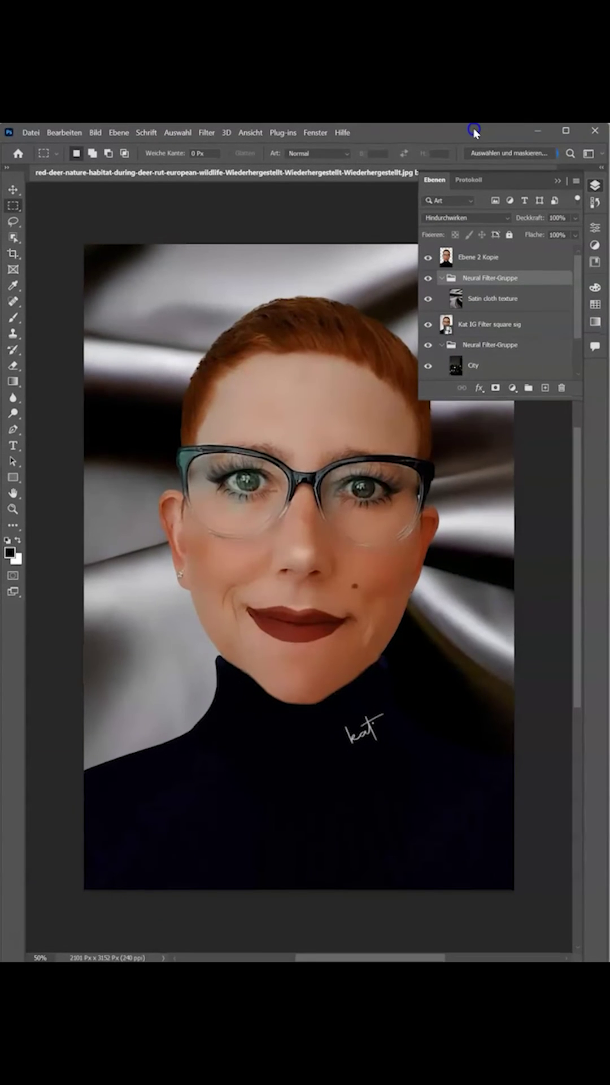
mouse_move(565, 131)
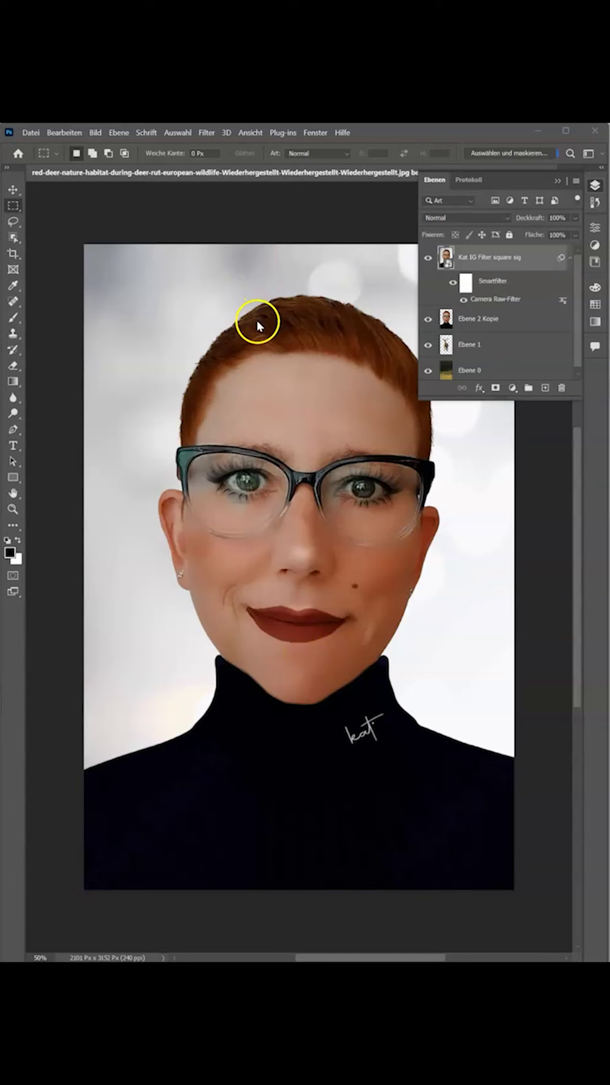
Step: Open the Filter menu on the Kat IG Filter square sig layer to reach Camera Raw-Filter
left_click(206, 134)
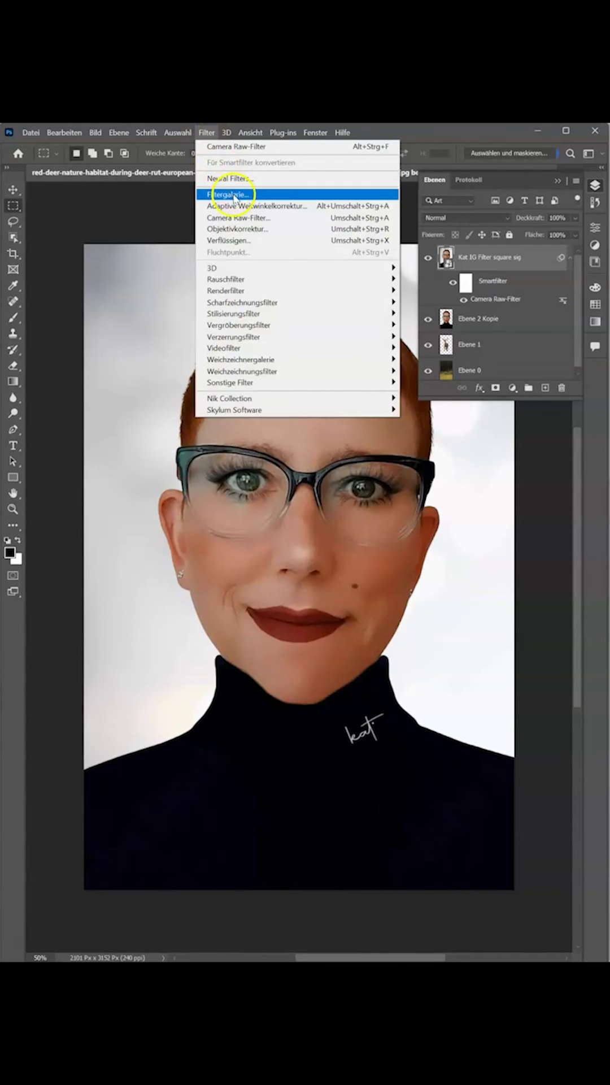
Step: Open the Camera Raw filter and switch to the Masking panel
left_click(240, 224)
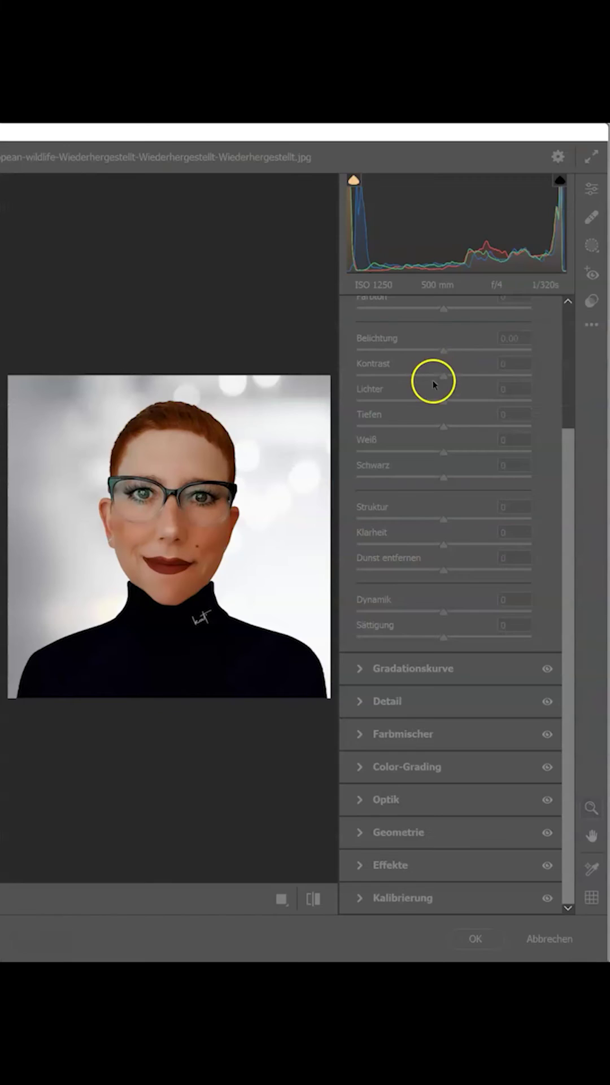
left_click(591, 187)
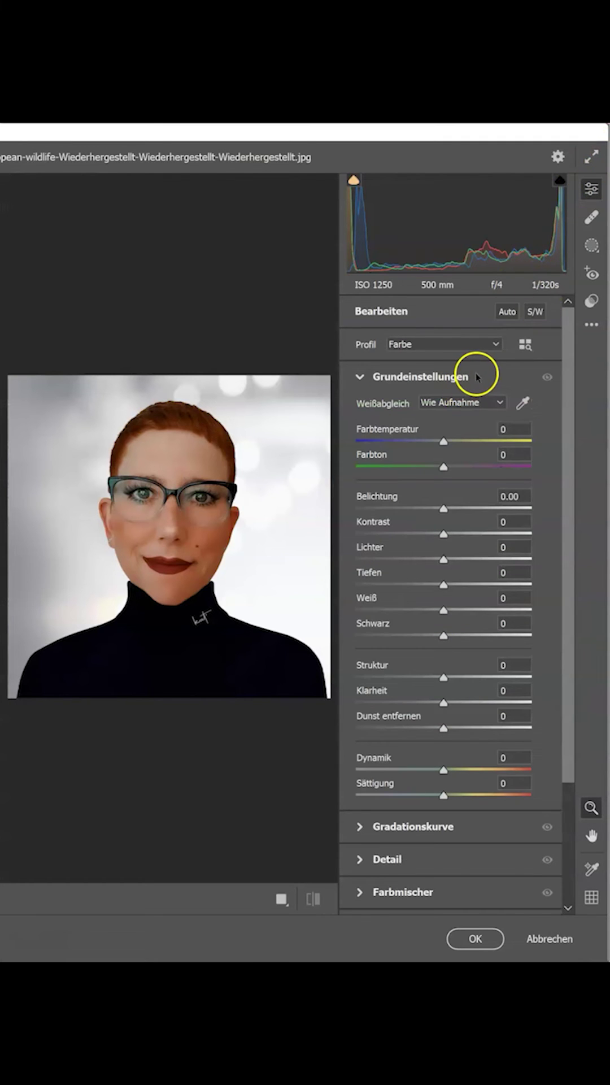
scroll(476, 376, "down", 3)
scroll(474, 379, "up", 3)
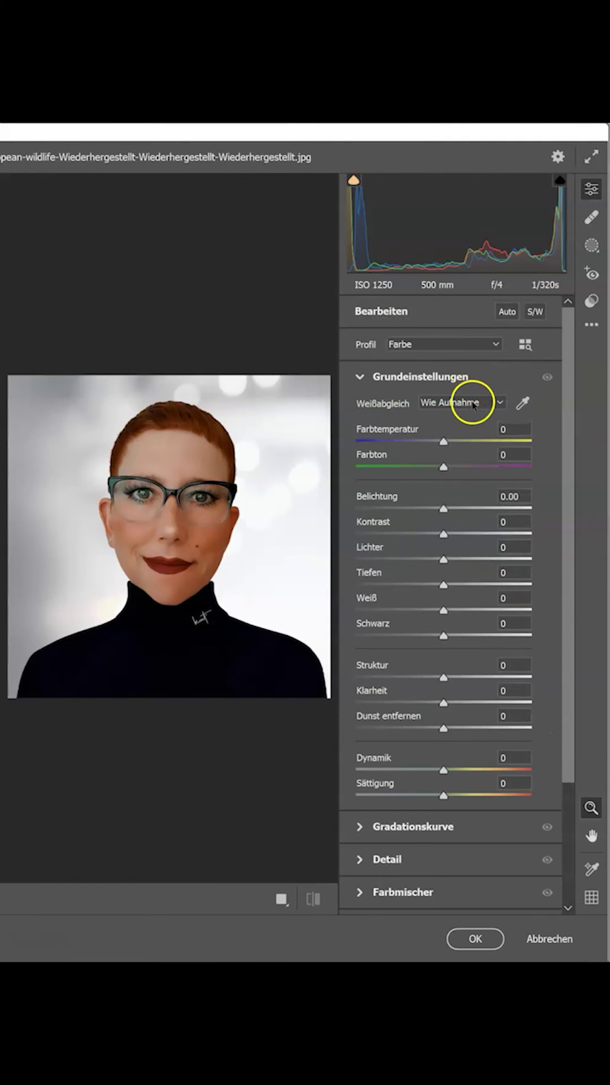
left_click(591, 247)
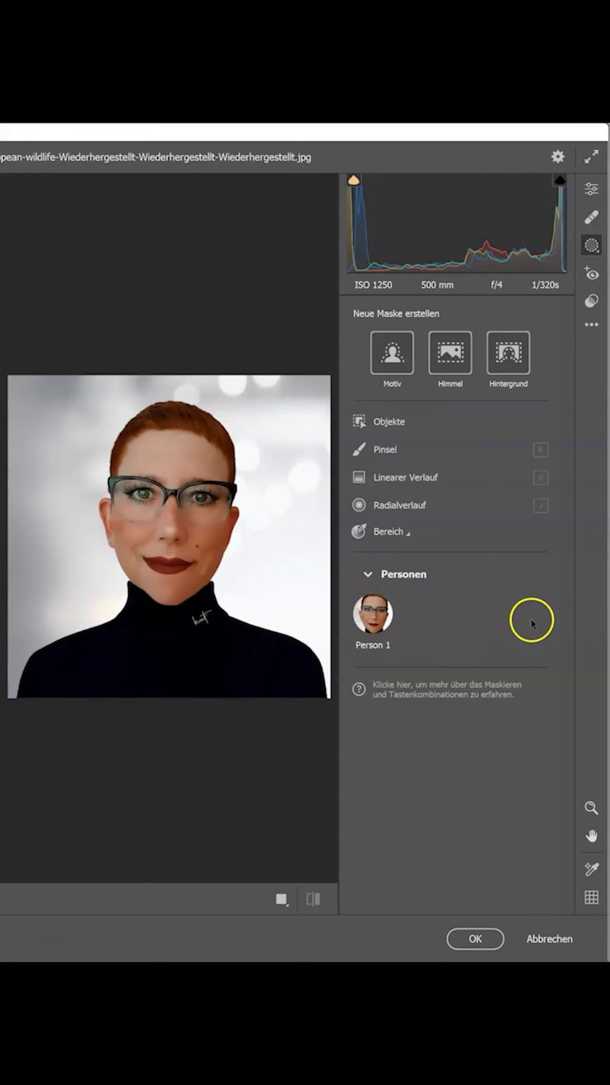
Step: Open Person 1's mask options and try whole-person and face-part selections (eyebrows, lips, facial skin)
left_click(375, 624)
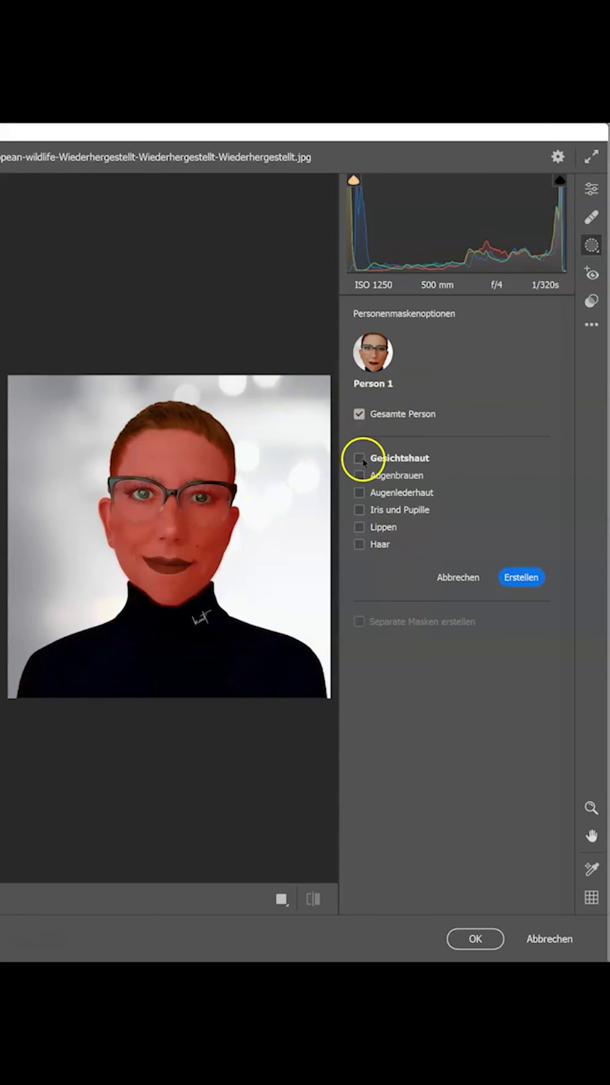
left_click(359, 416)
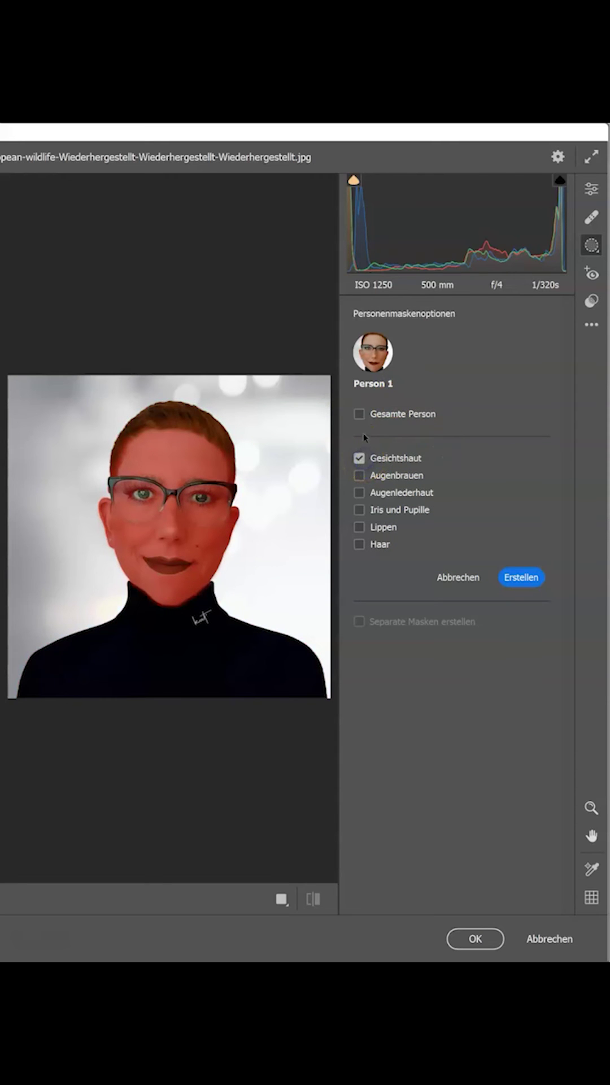
left_click(360, 492)
left_click(360, 476)
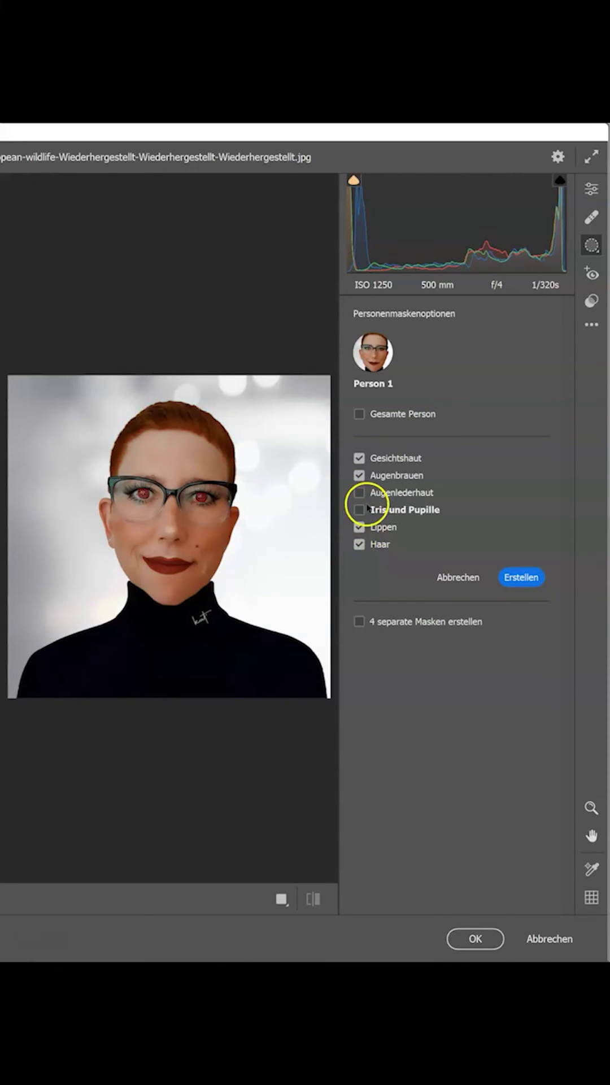
left_click(359, 527)
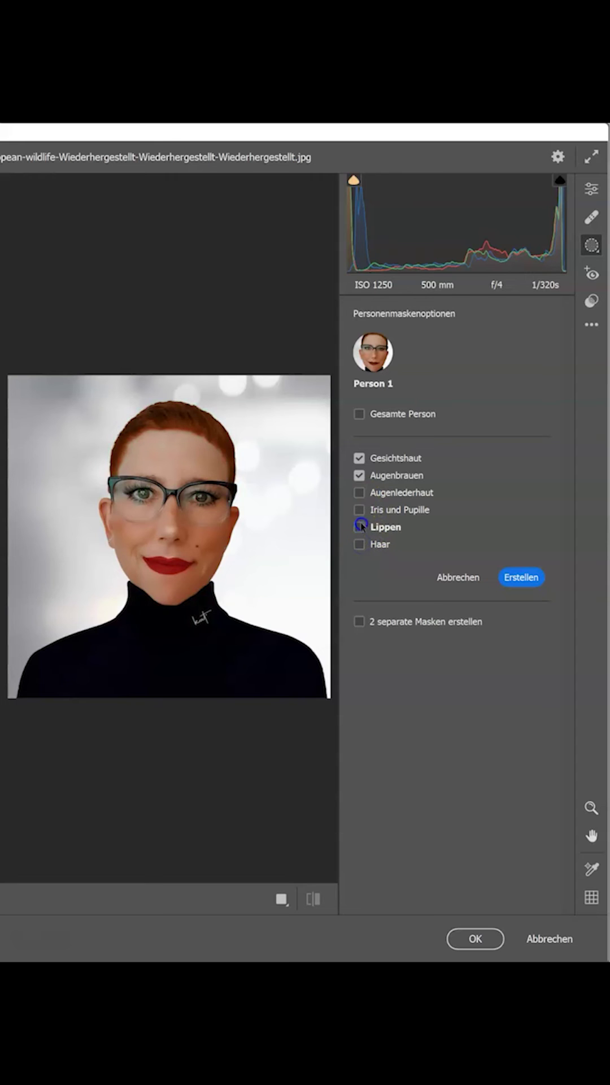
left_click(360, 476)
left_click(359, 457)
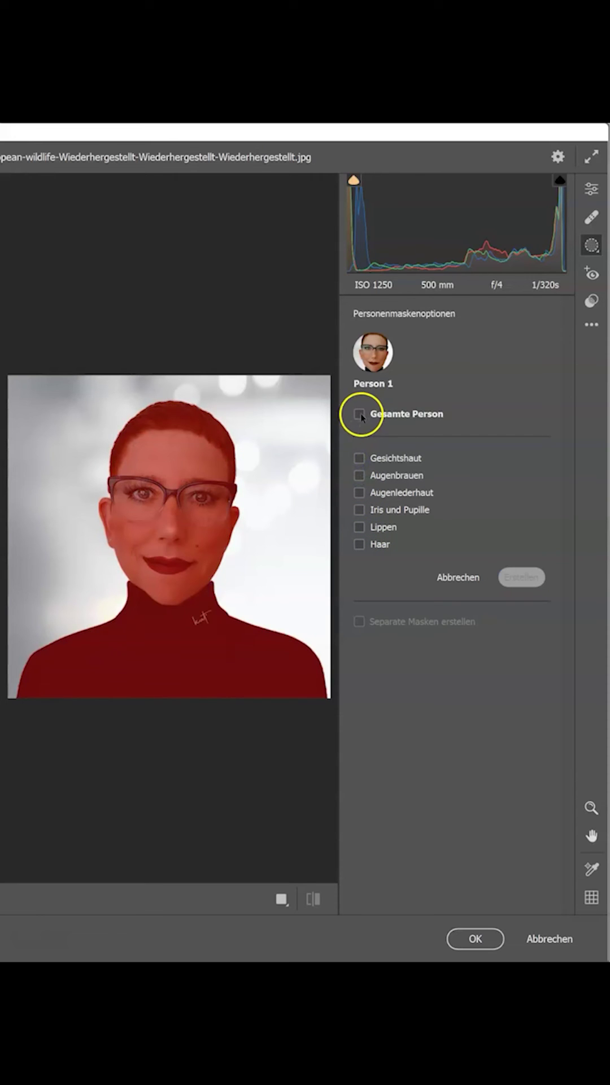
left_click(359, 416)
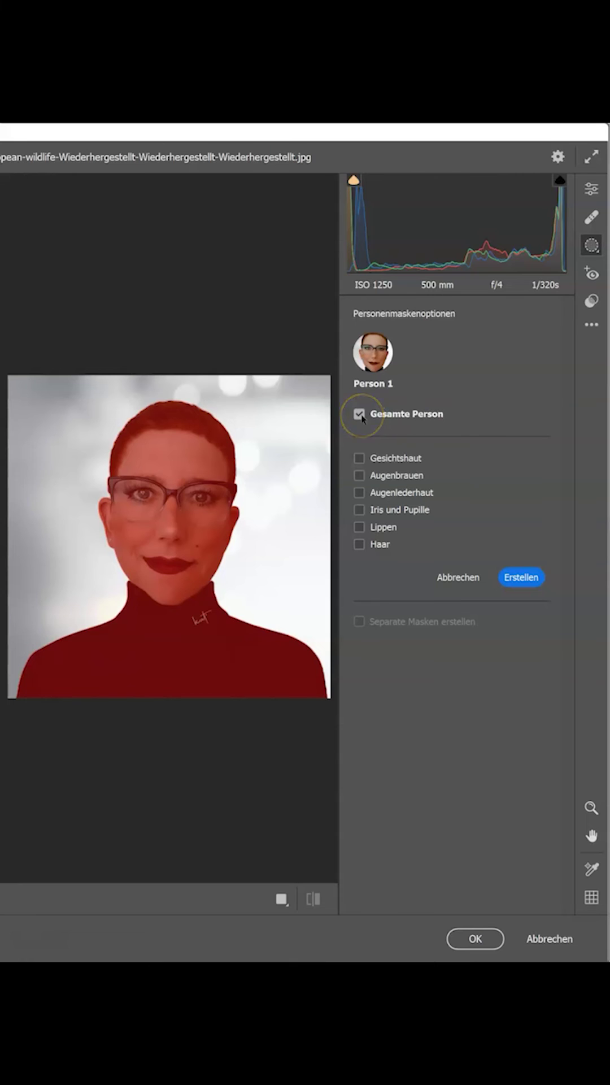
Step: Create Gesichtshaut and Augenlederhaut as two separate masks for Person 1
left_click(359, 457)
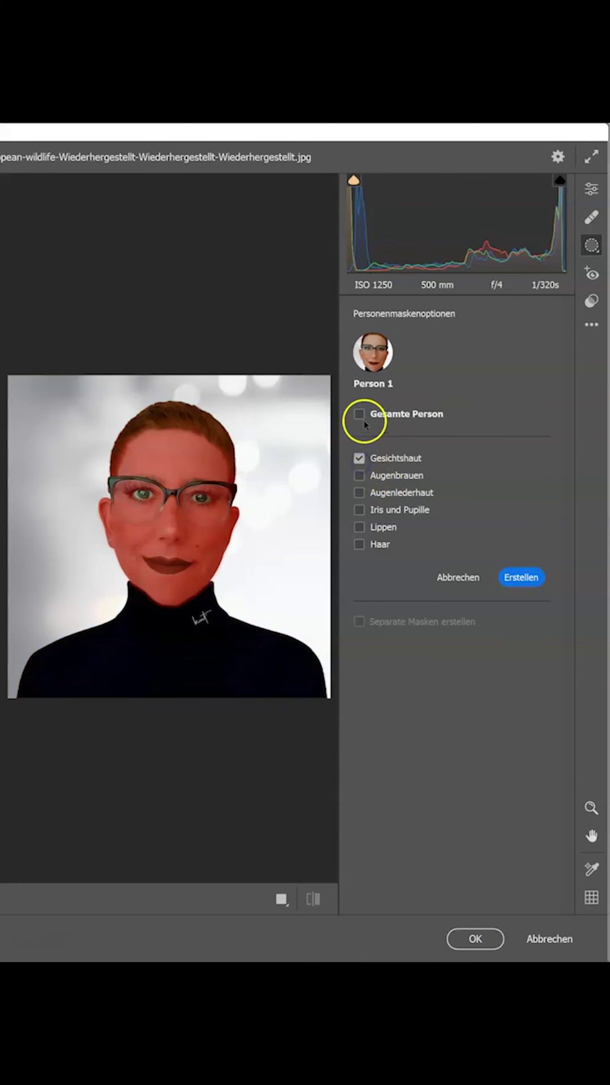
left_click(360, 493)
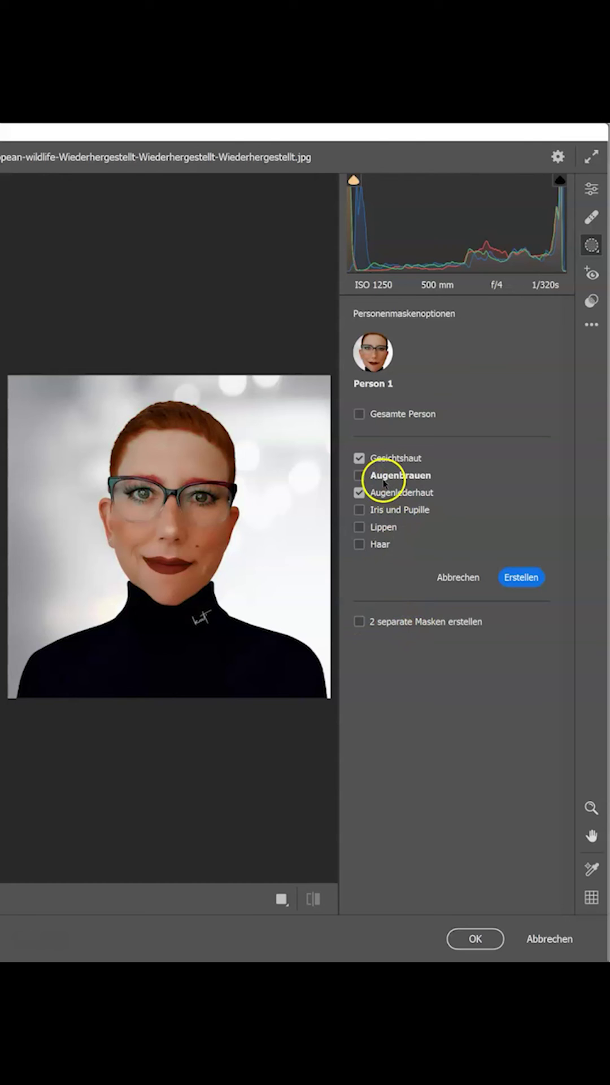
left_click(358, 459)
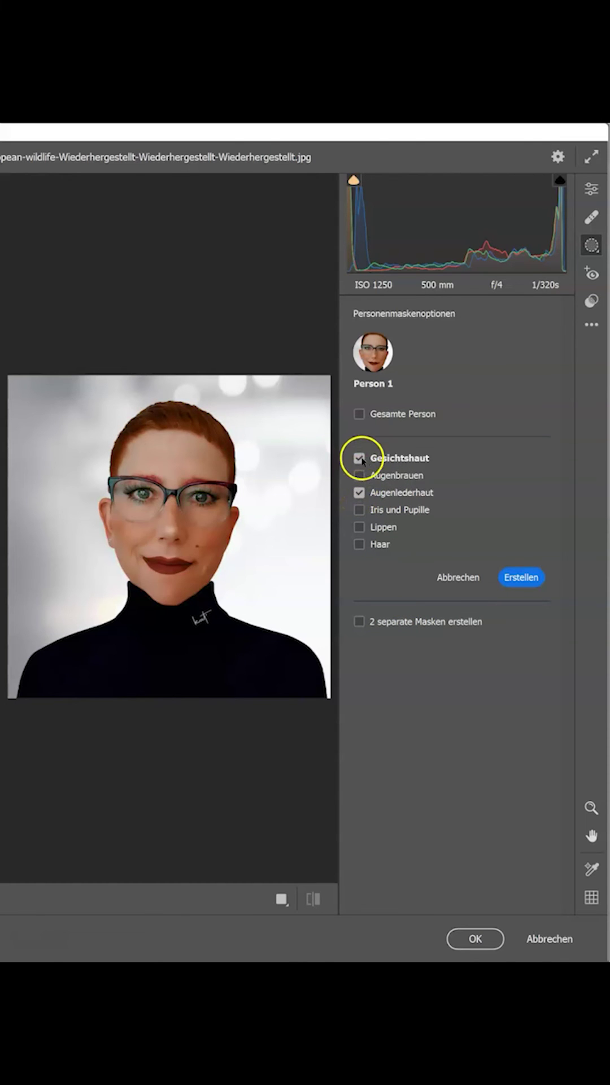
left_click(360, 622)
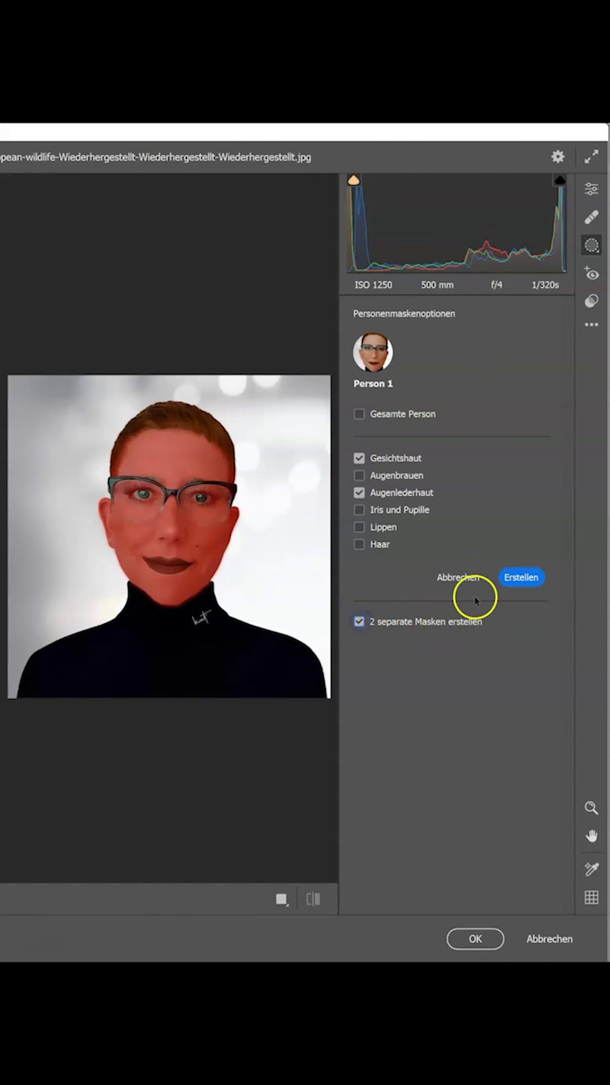
left_click(520, 576)
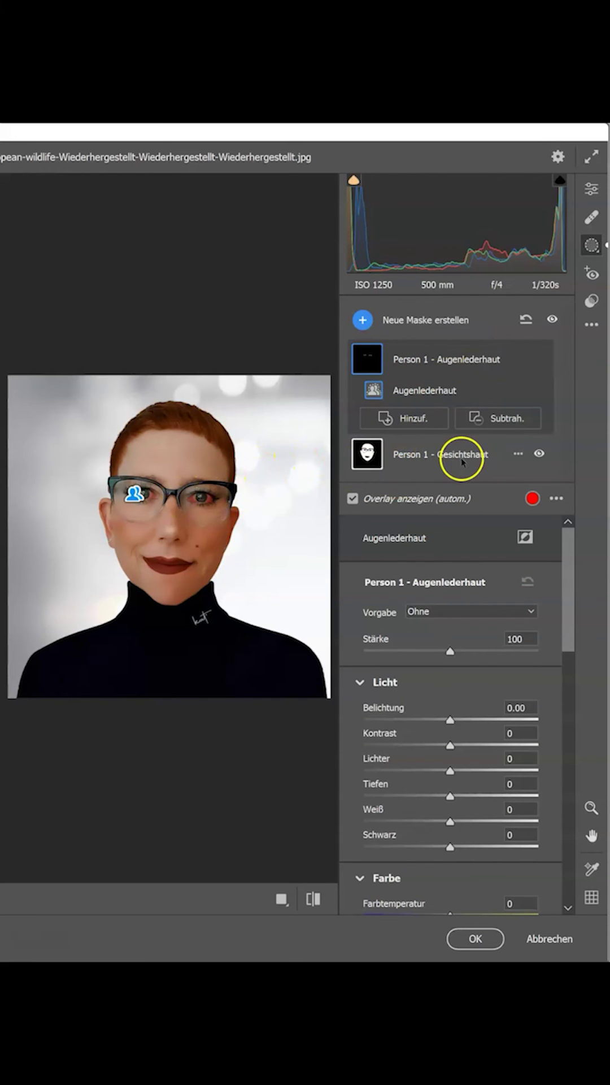
Step: Give the eye-white mask an S-shaped Gradationskurve for extra contrast
scroll(467, 758, "down", 8)
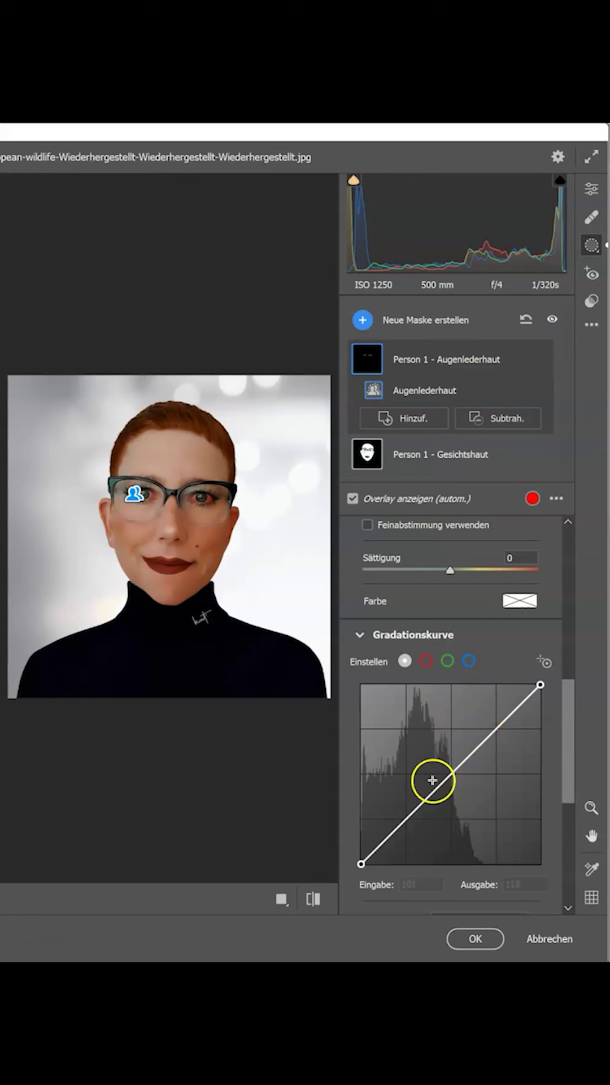
left_click(415, 814)
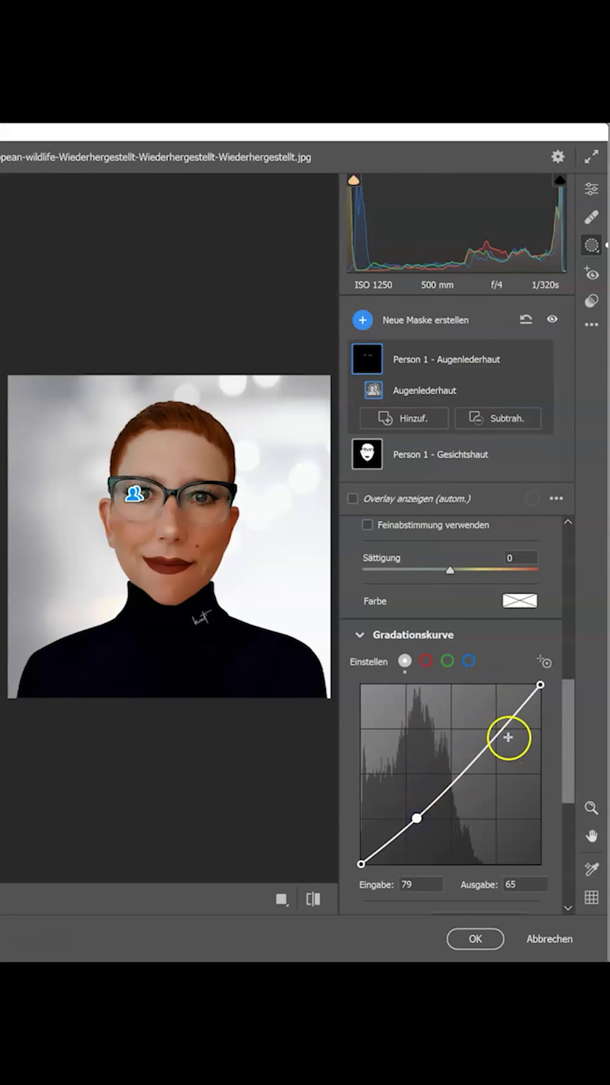
left_click_drag(506, 734, 495, 722)
scroll(500, 633, "up", 3)
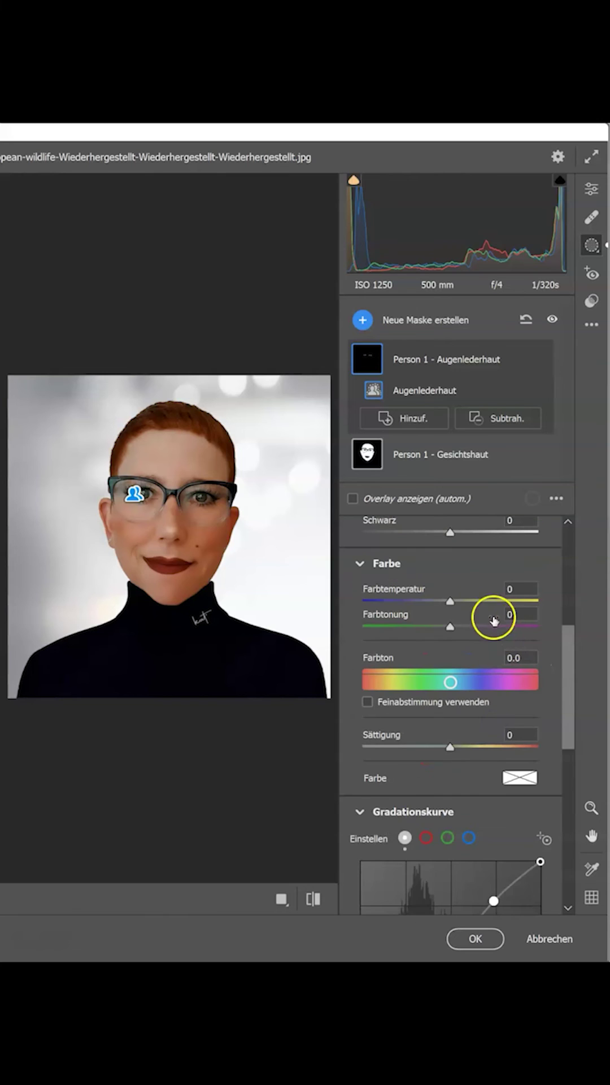
scroll(453, 667, "down", 5)
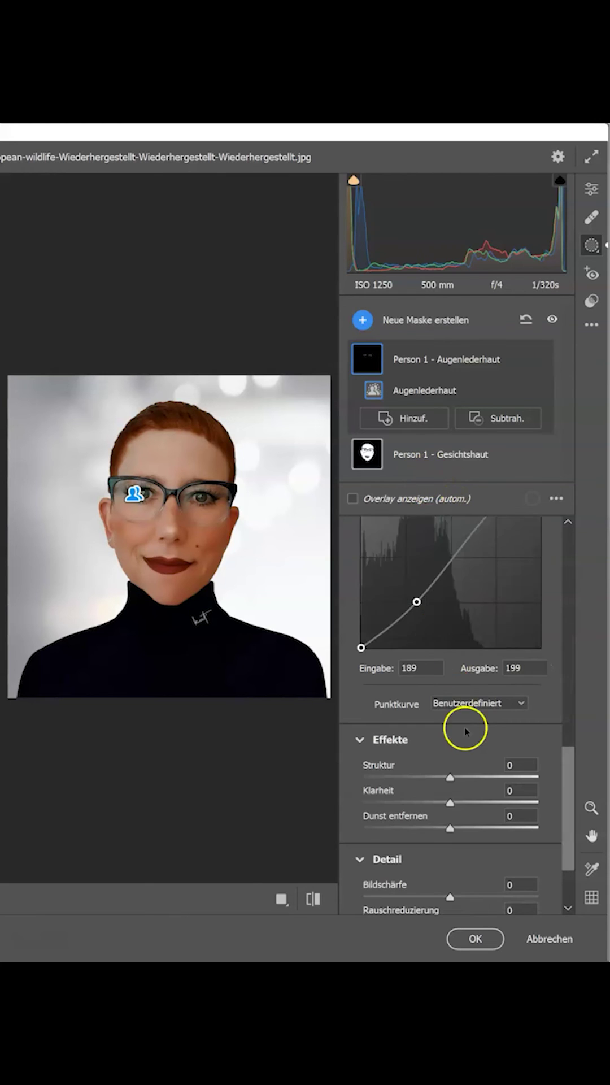
scroll(455, 810, "down", 2)
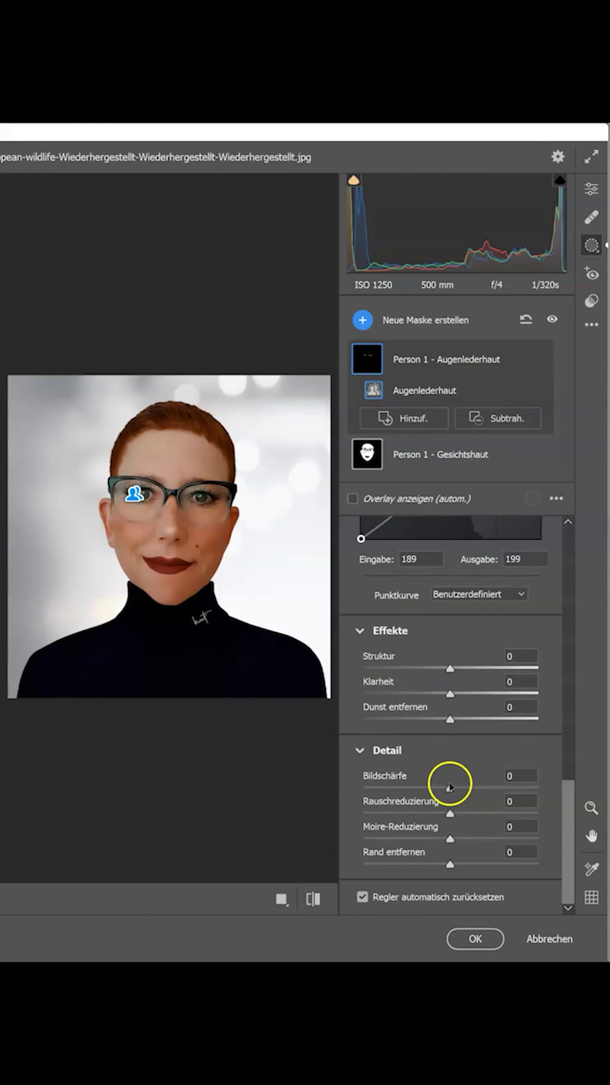
scroll(450, 785, "up", 5)
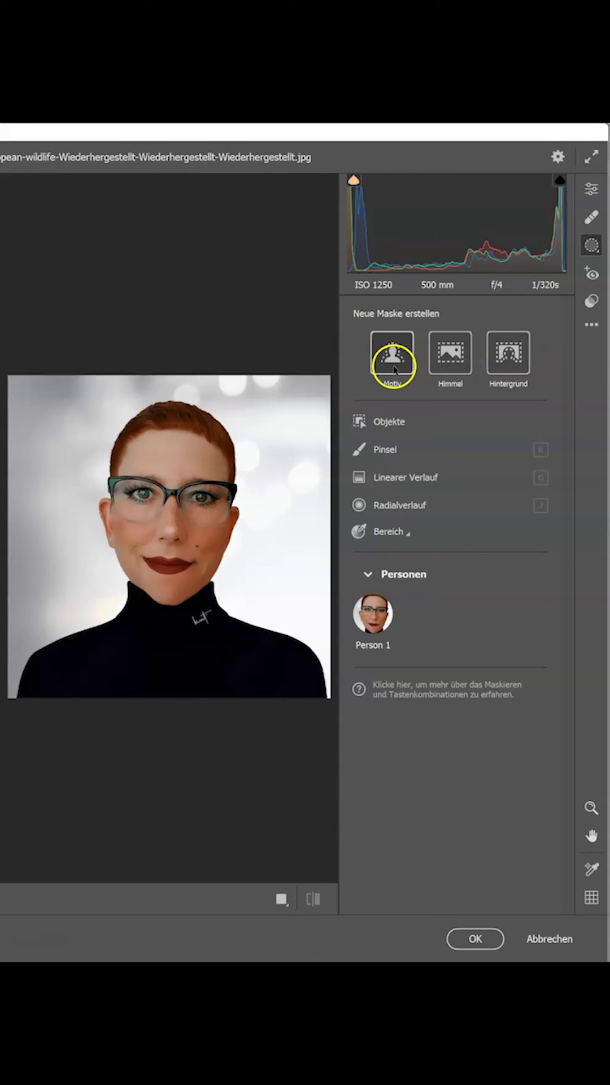
Step: Add a Hintergrund mask and lower its exposure to -0.45 to darken the backdrop
mouse_move(396, 368)
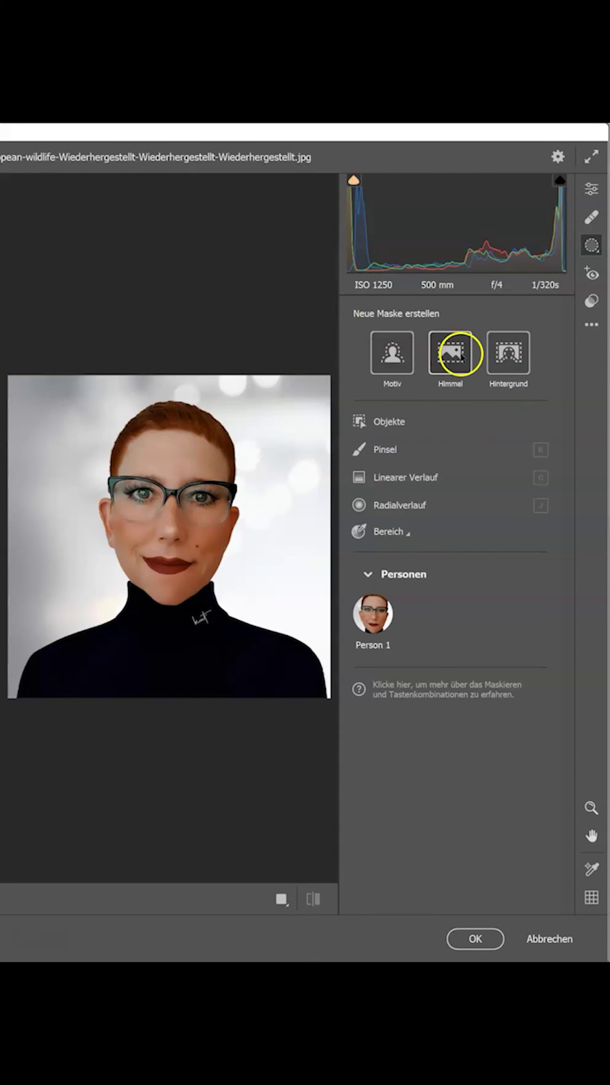
left_click(503, 359)
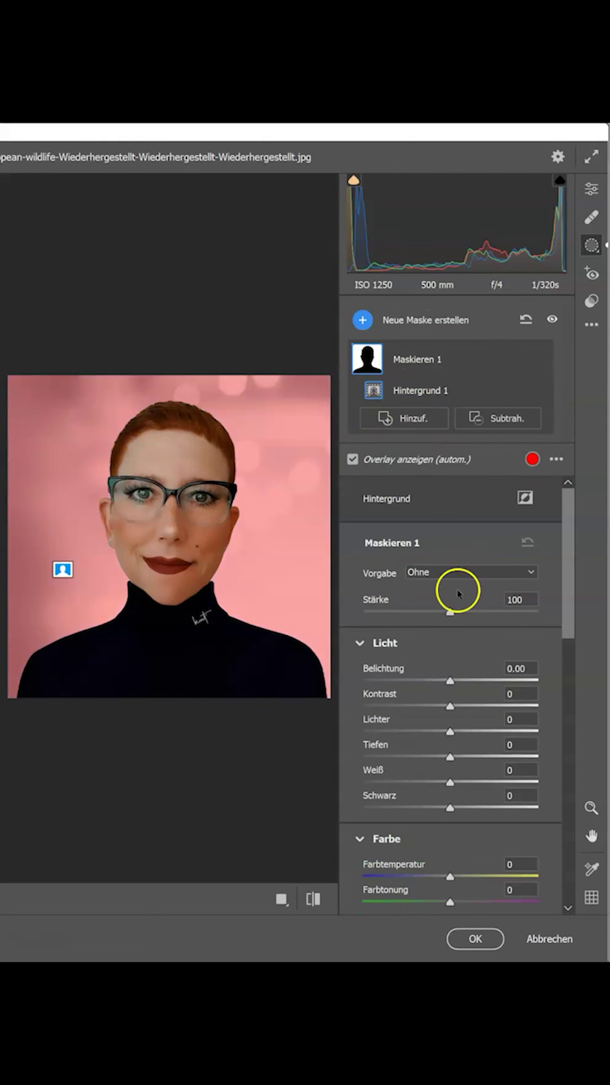
mouse_move(450, 686)
left_mouse_down()
mouse_move(463, 683)
mouse_move(421, 685)
mouse_move(440, 681)
left_mouse_up()
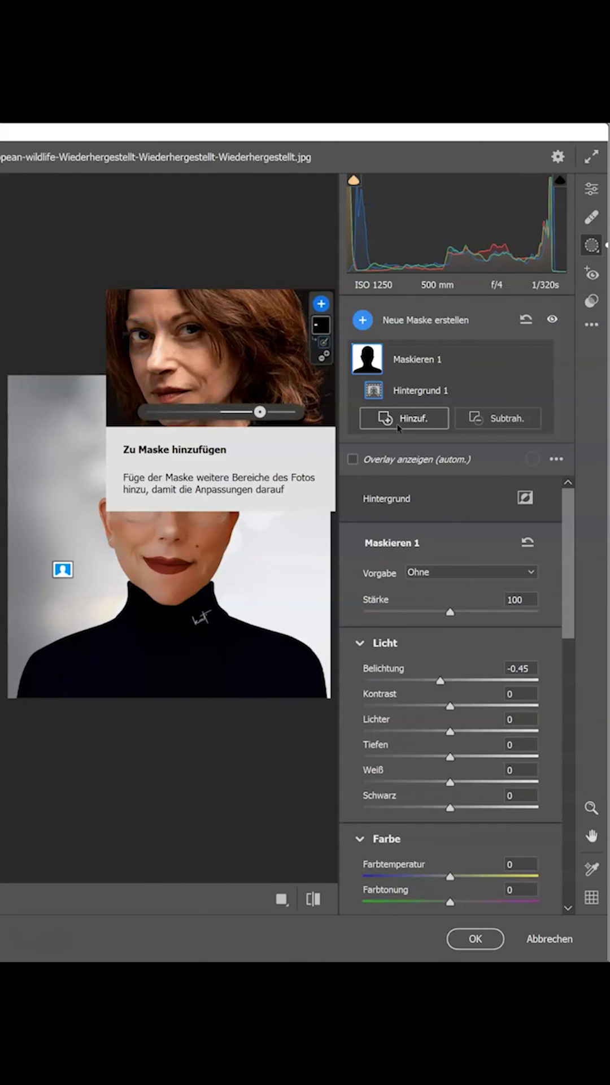
left_click(400, 423)
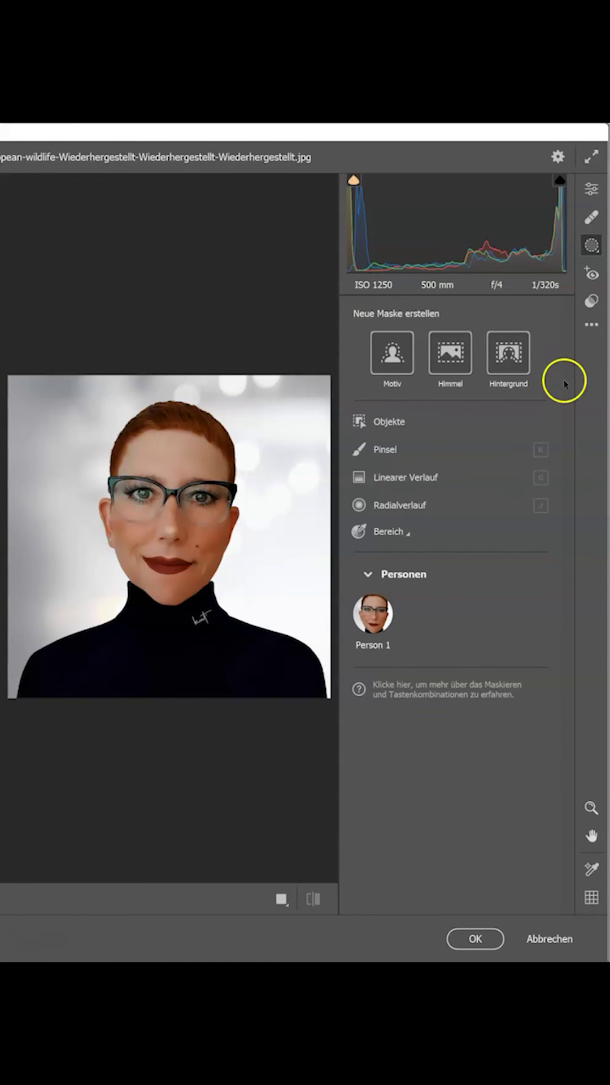
Step: Create an Objekte mask by boxing the woman's face from eyes to neck
left_click(383, 423)
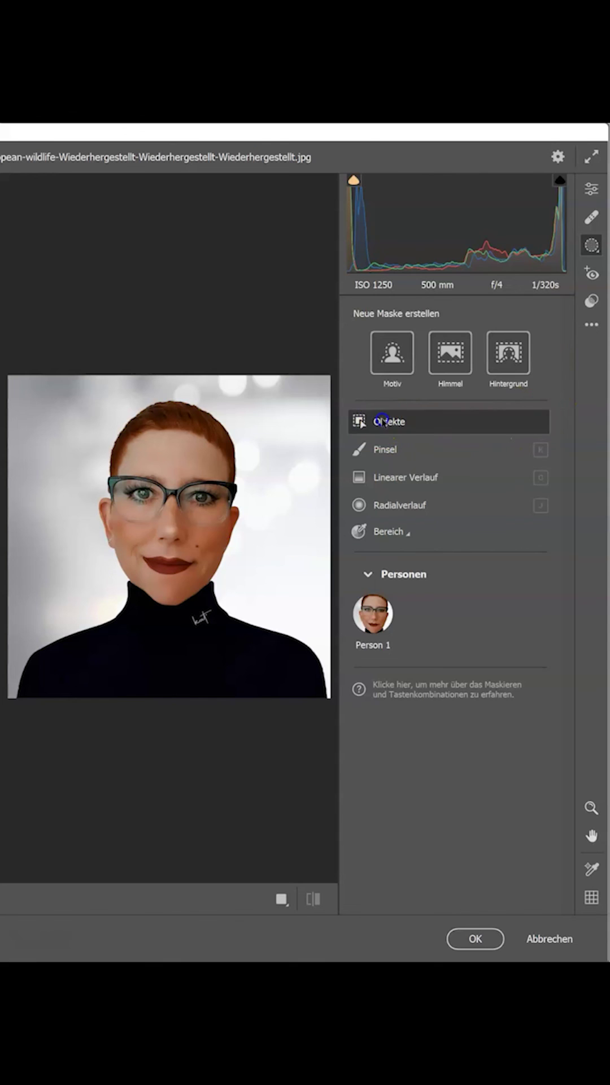
left_click(375, 529)
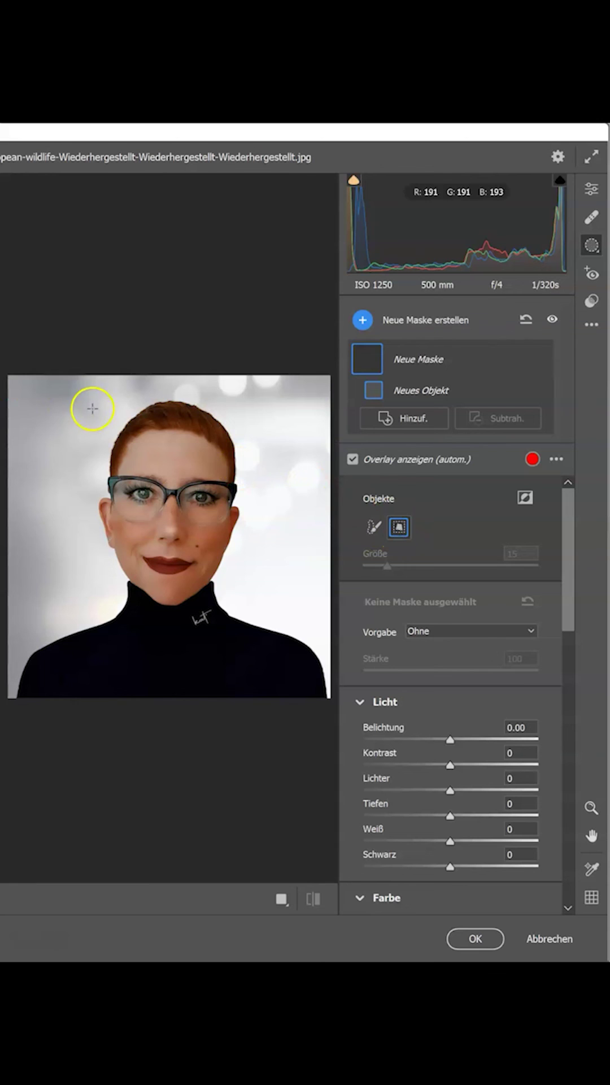
left_click_drag(169, 520, 266, 610)
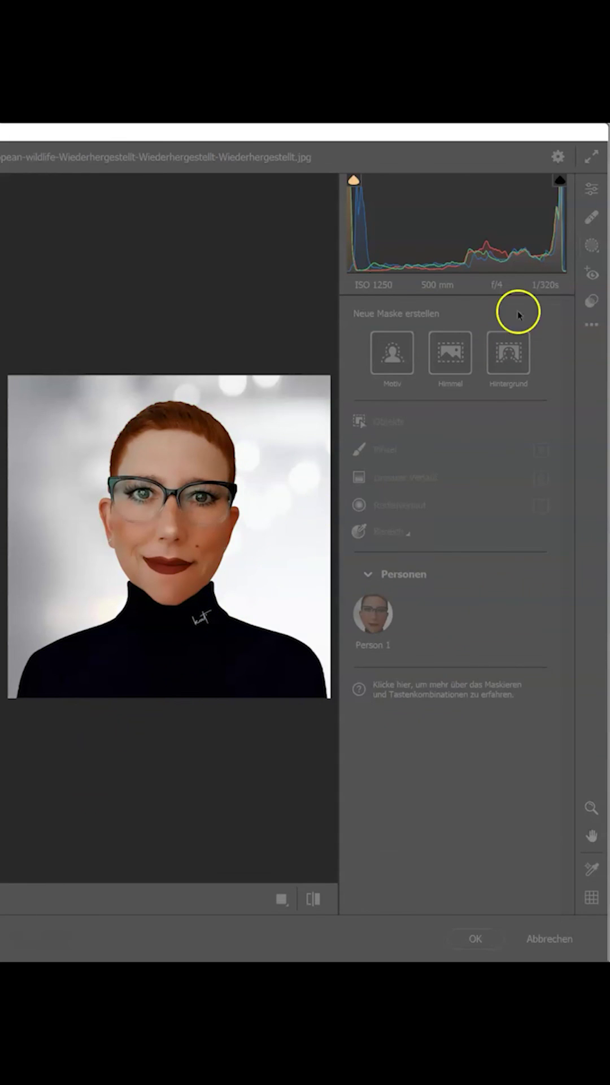
Step: Open the Reparatur tool and toggle Makel visualisieren on and off to preview blemishes
left_click(591, 220)
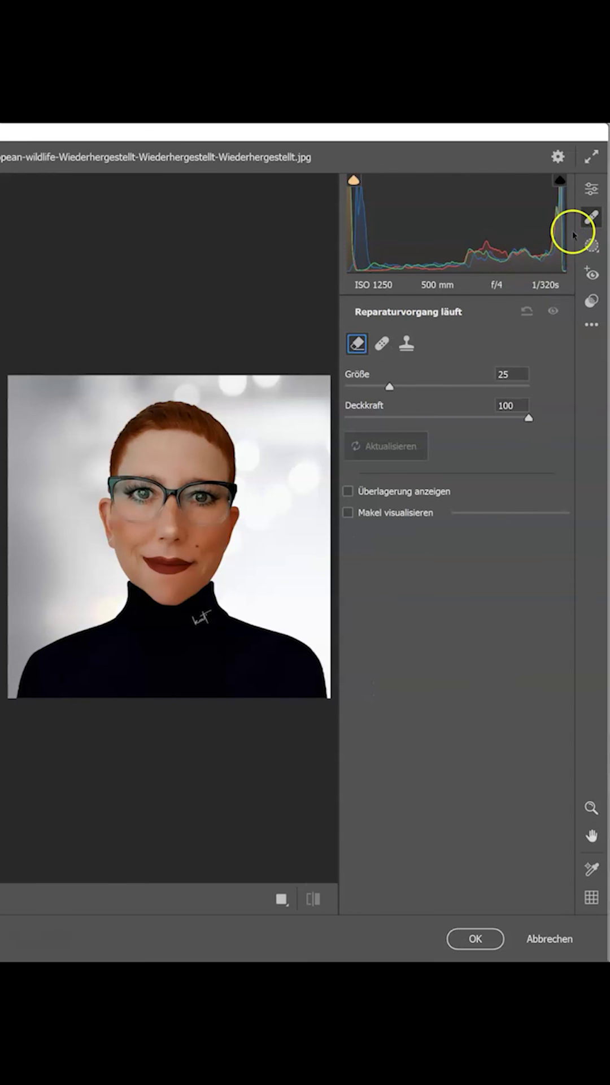
left_click(349, 513)
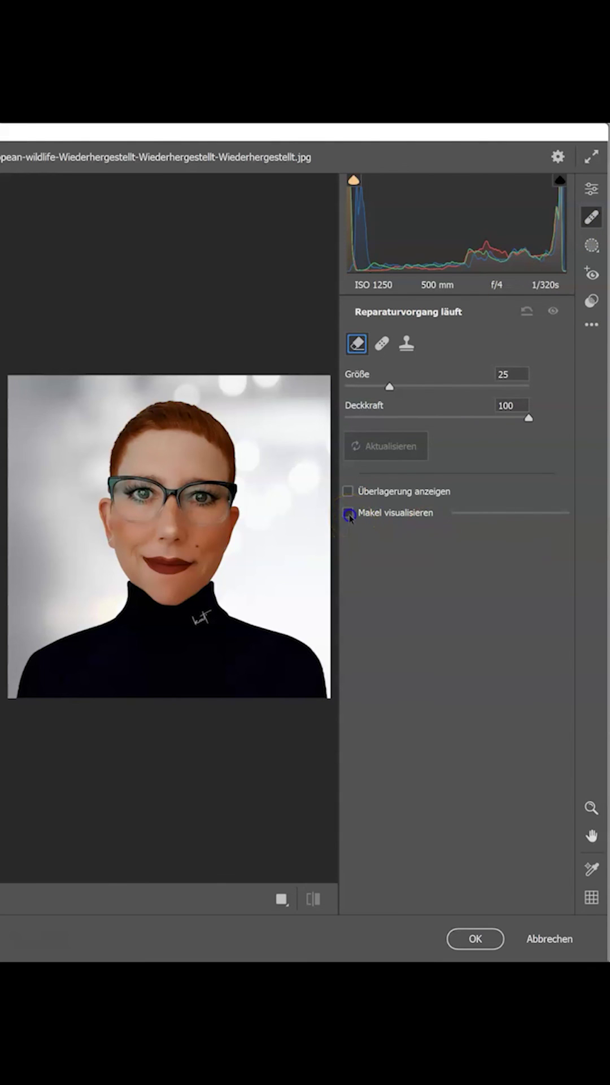
left_click(349, 513)
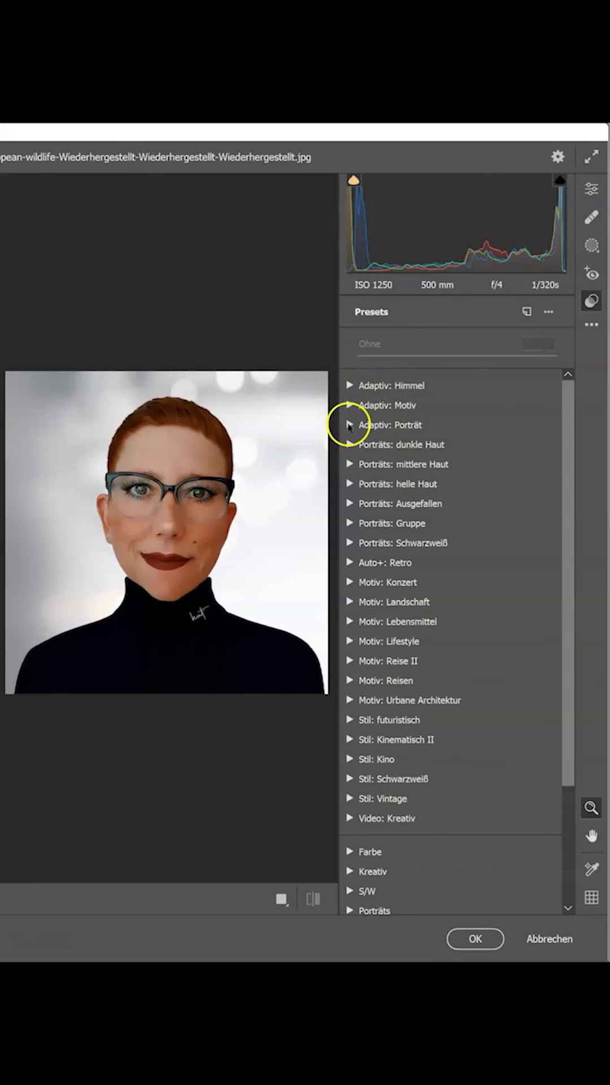
Step: Compare the Adaptiv: Himmel presets Dramatisch blau, Dramatisch dunkel and Gewitterwolken on the photo
left_click(350, 385)
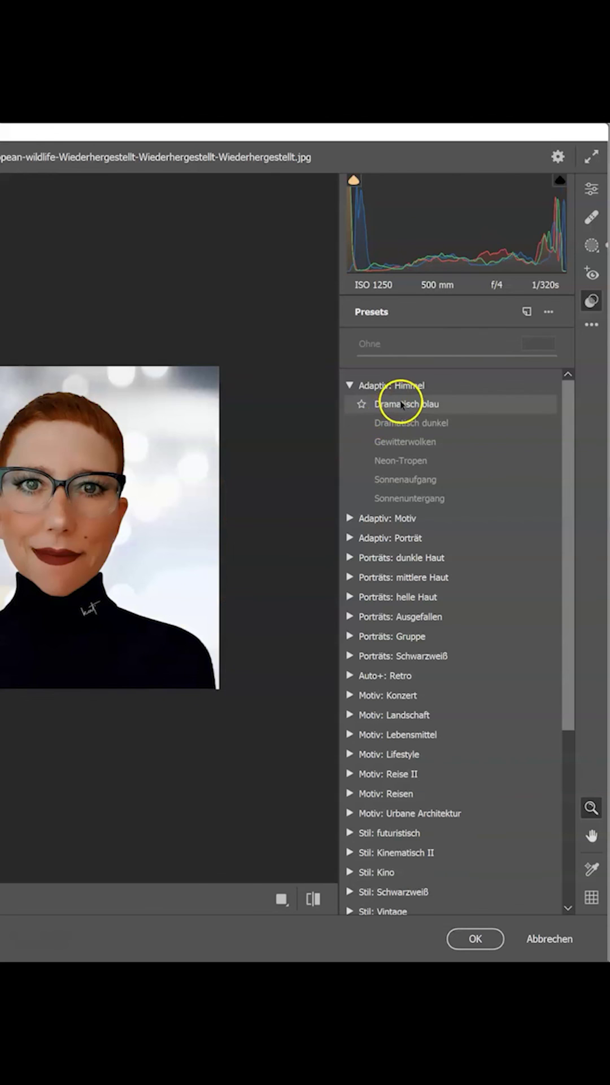
left_click(401, 404)
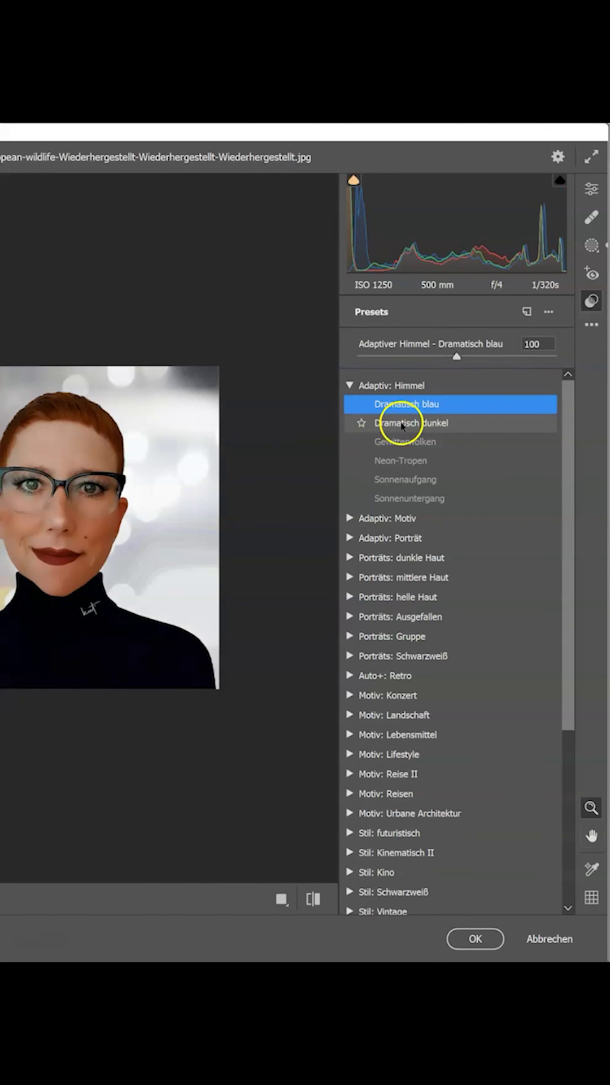
left_click(402, 423)
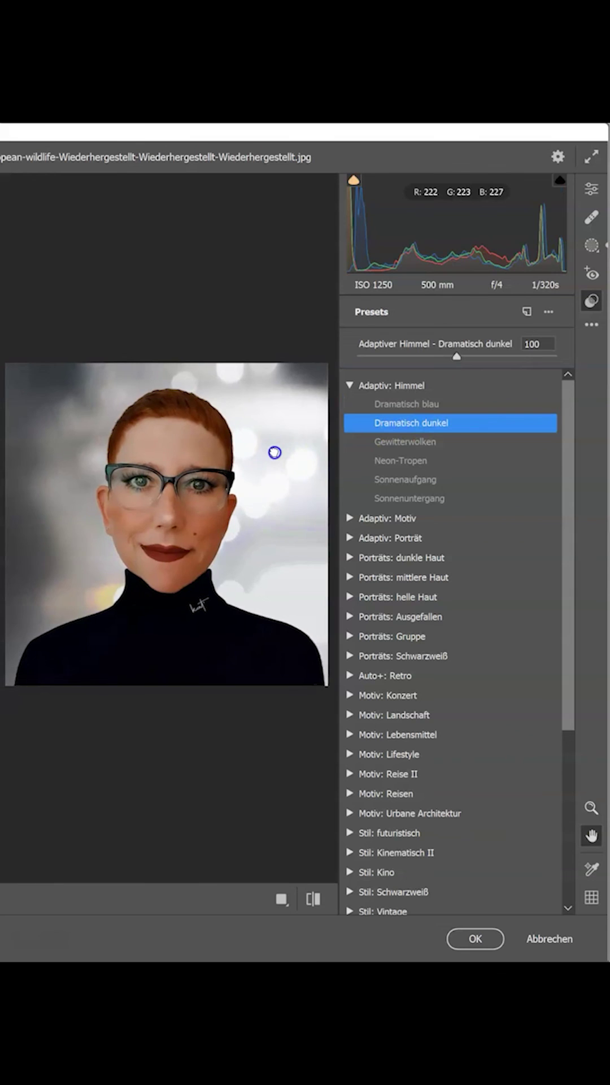
key("z")
left_click(376, 441)
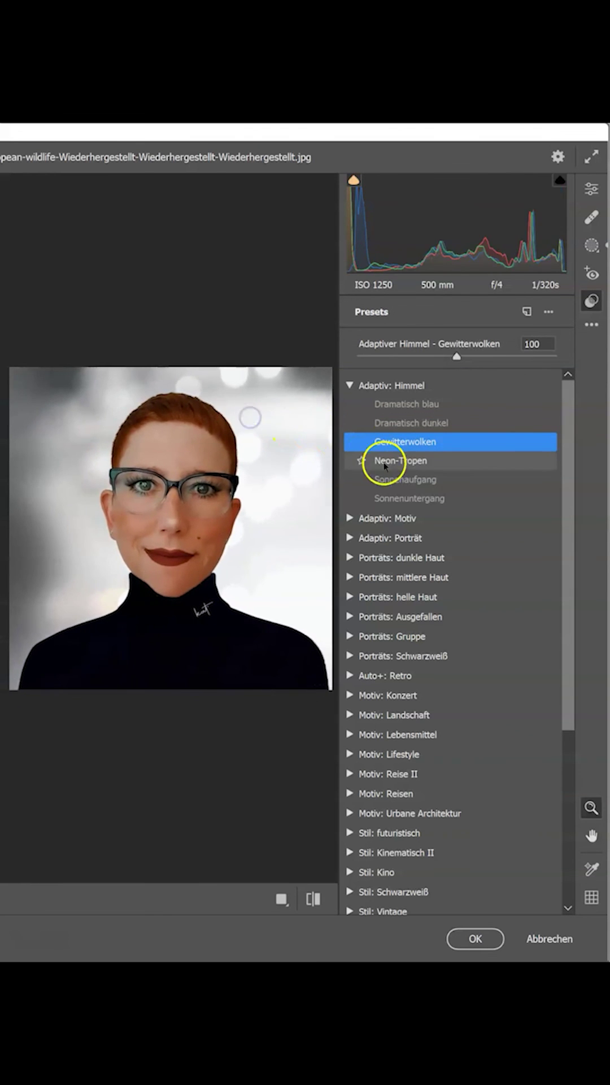
key("h")
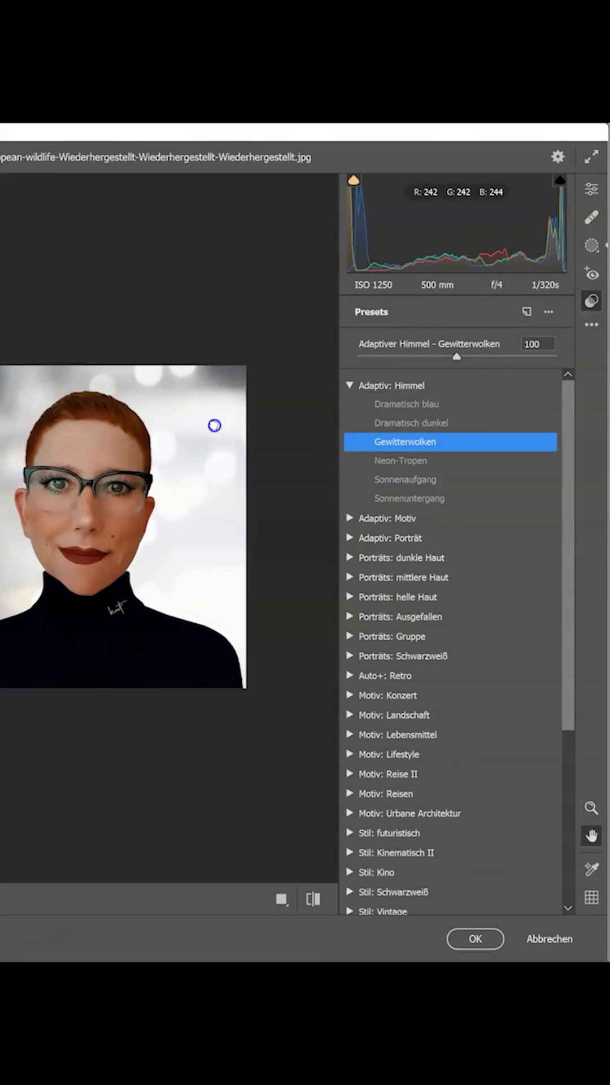
left_click_drag(214, 426, 269, 427)
key("z")
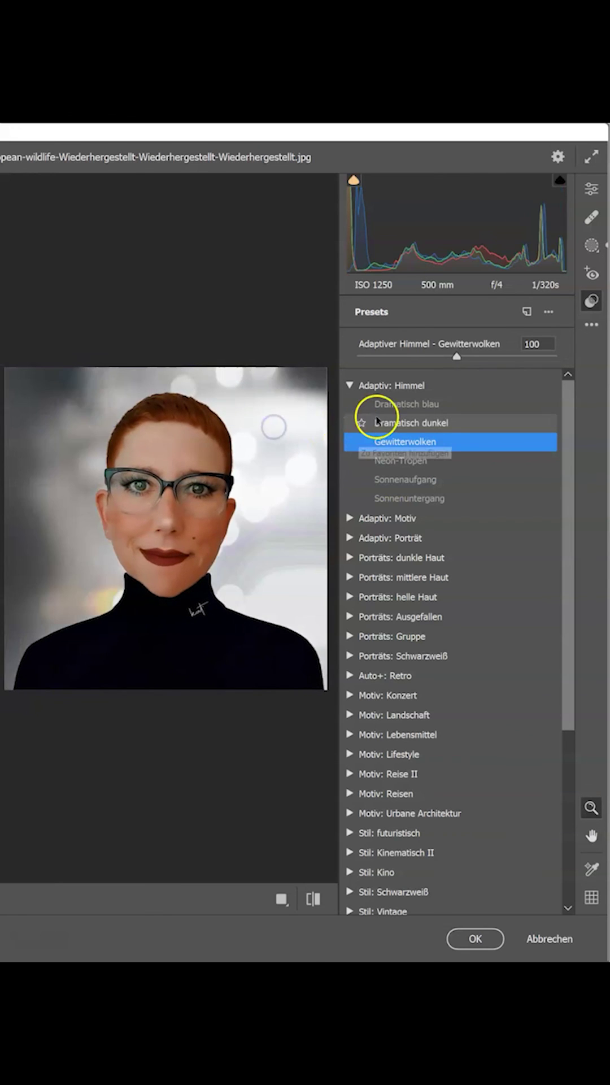
Step: Re-apply the Dramatisch blau sky preset at 100 and recentre the preview
left_click(387, 404)
key("h")
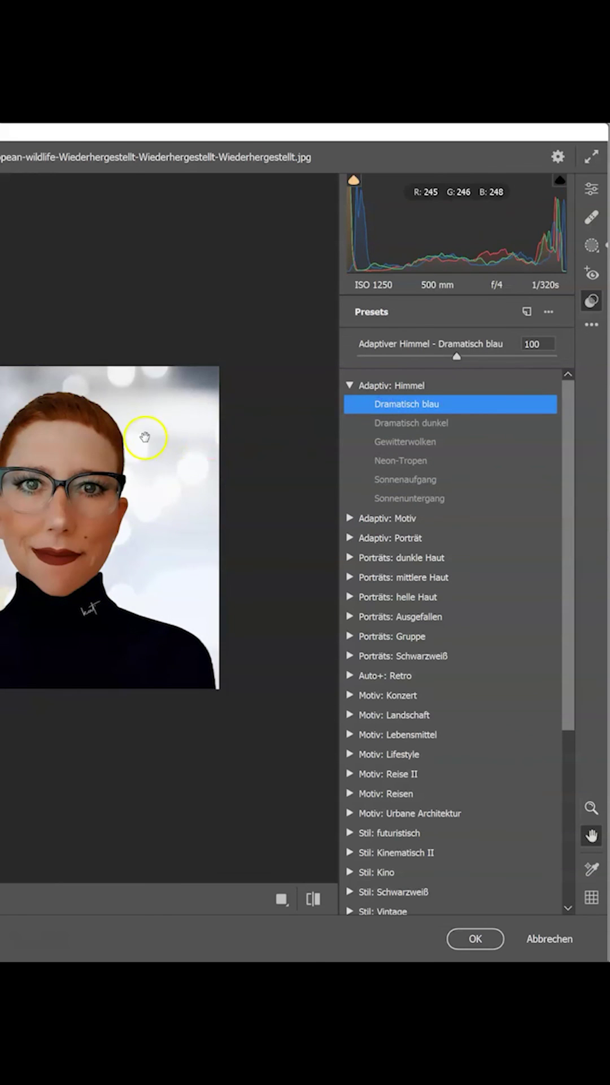
left_click_drag(146, 441, 258, 434)
key("z")
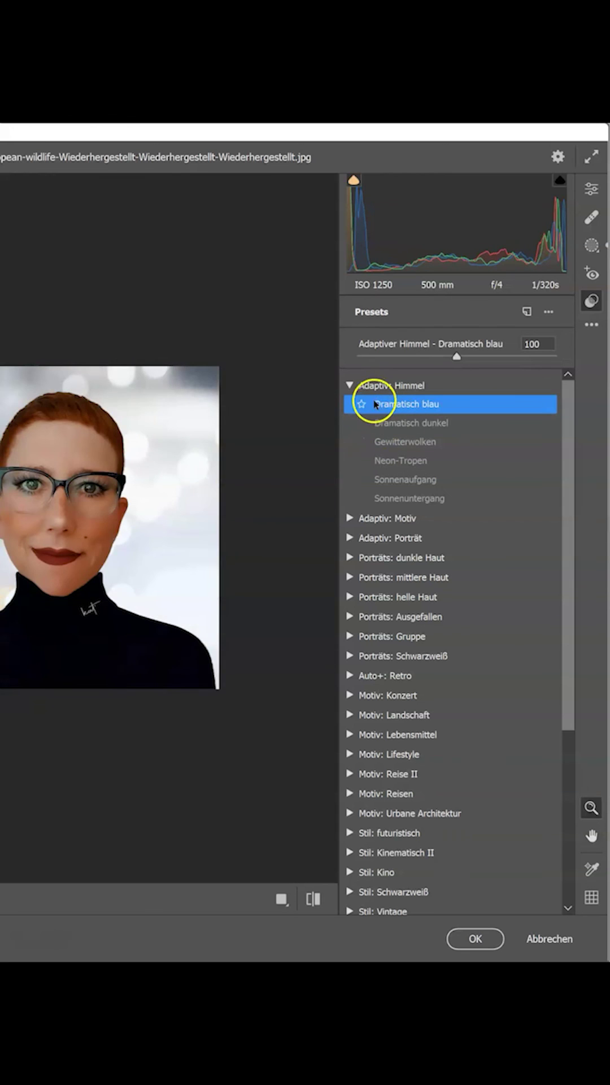
Step: Apply the Adaptiv: Motiv preset Pop at 100, panning the preview to inspect it
left_click(365, 519)
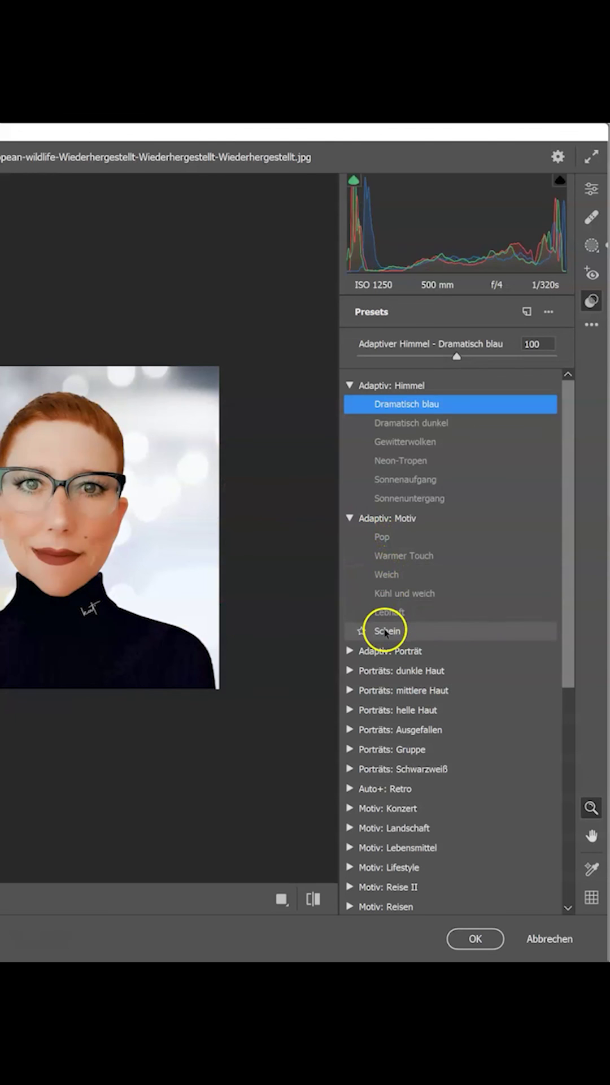
left_click(387, 538)
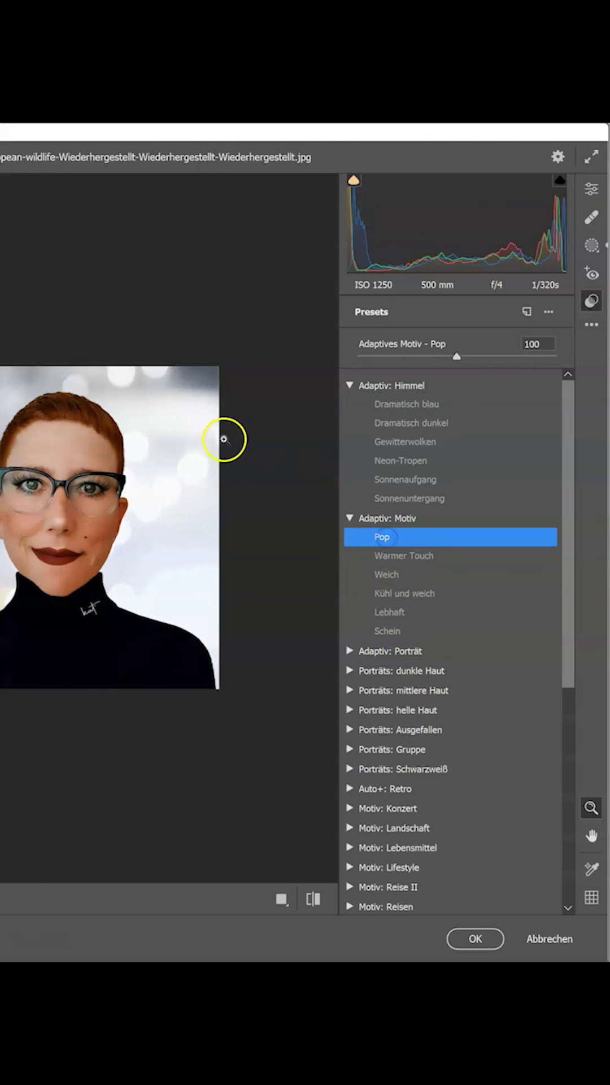
left_click_drag(144, 395, 247, 401)
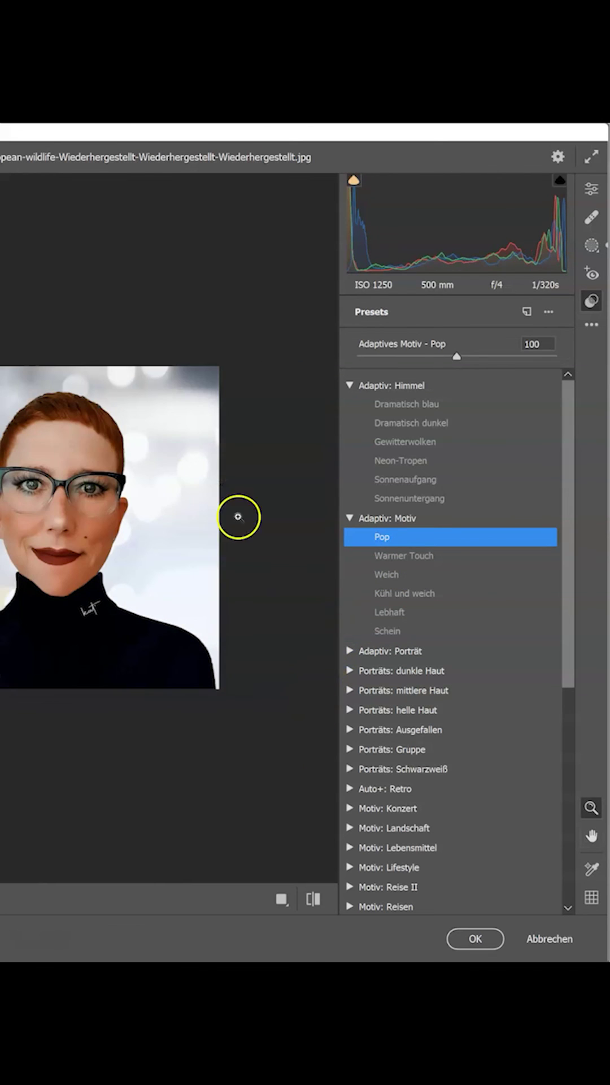
key("space")
left_click_drag(151, 373, 251, 373)
key("space")
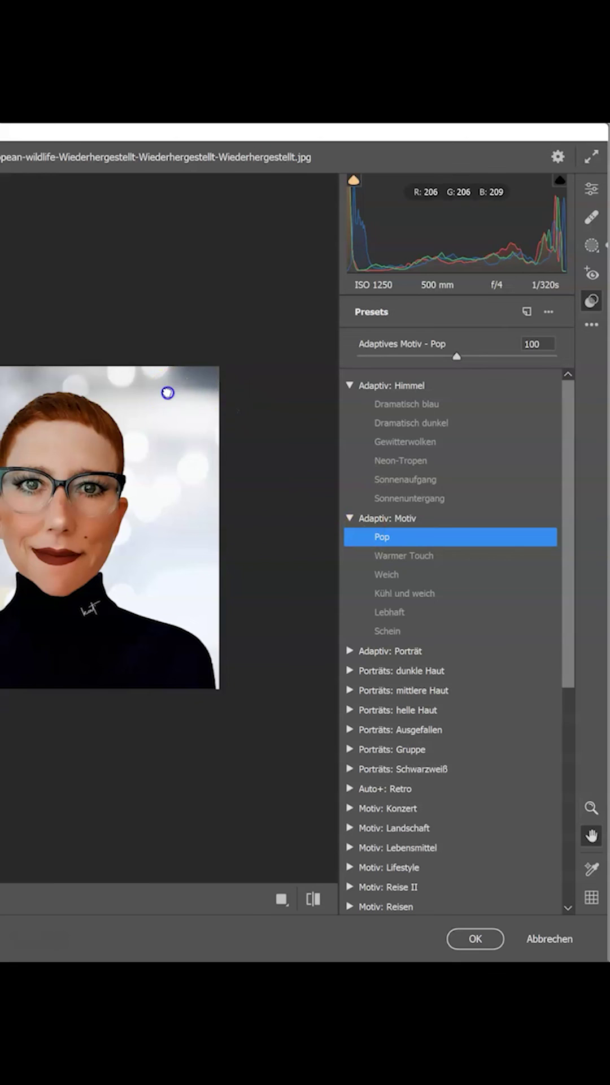